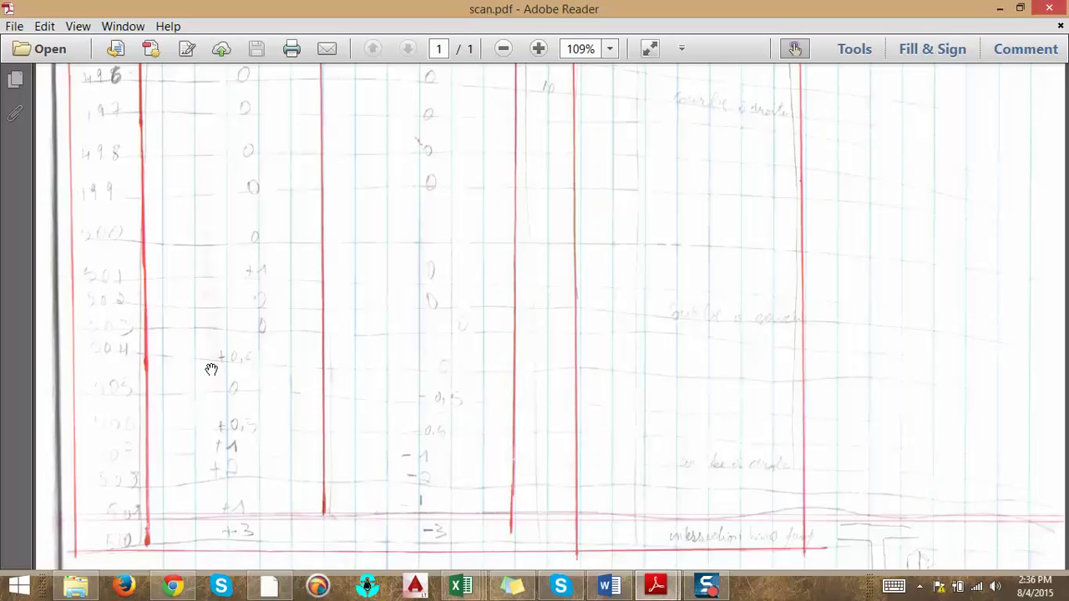
- Bring the Abney Design Sheet workbook forward and look over its Data - Supply and Data - Distribution sheets
scroll(328, 397, "up", 5)
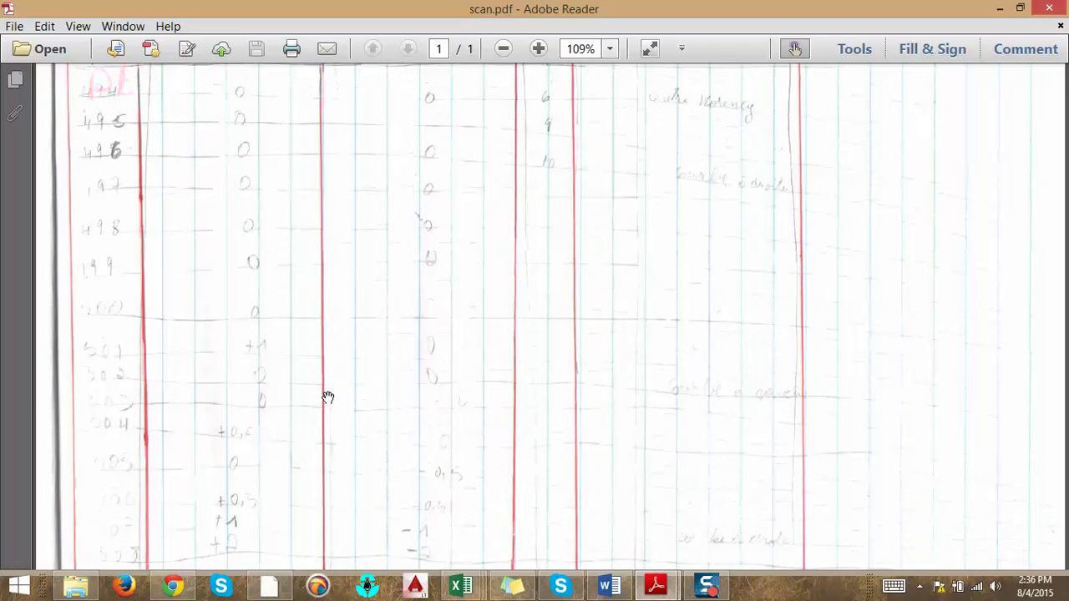
scroll(425, 221, "down", 1)
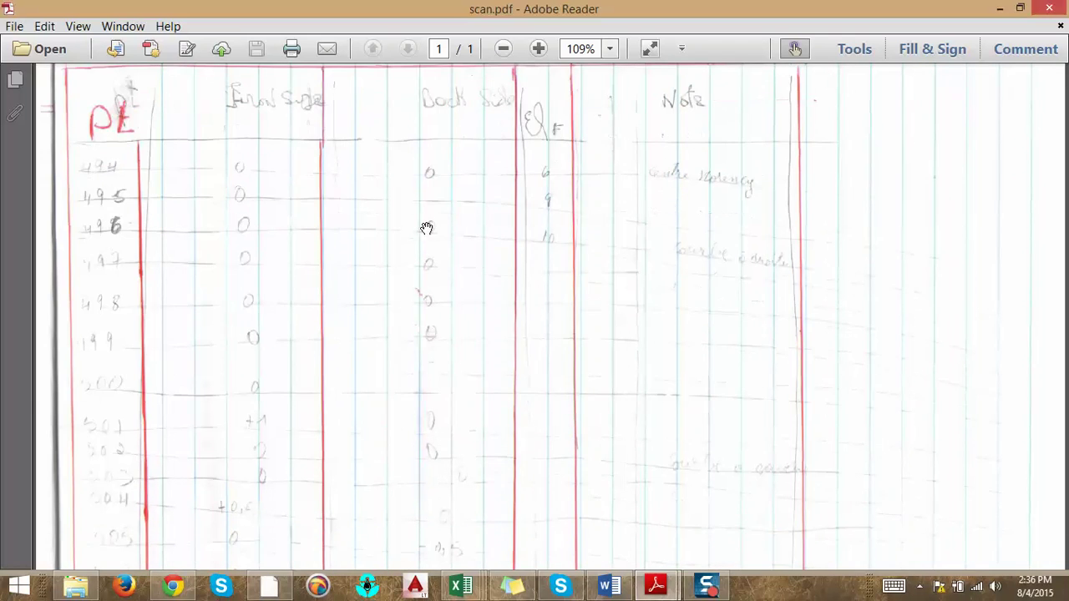
scroll(418, 246, "down", 4)
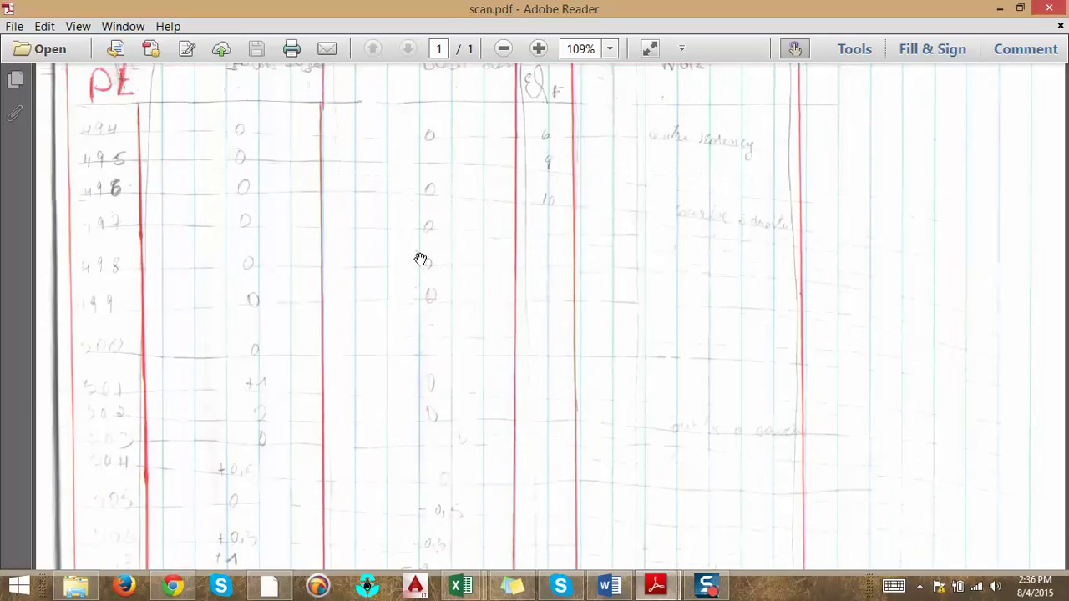
scroll(415, 289, "up", 4)
scroll(393, 275, "up", 1)
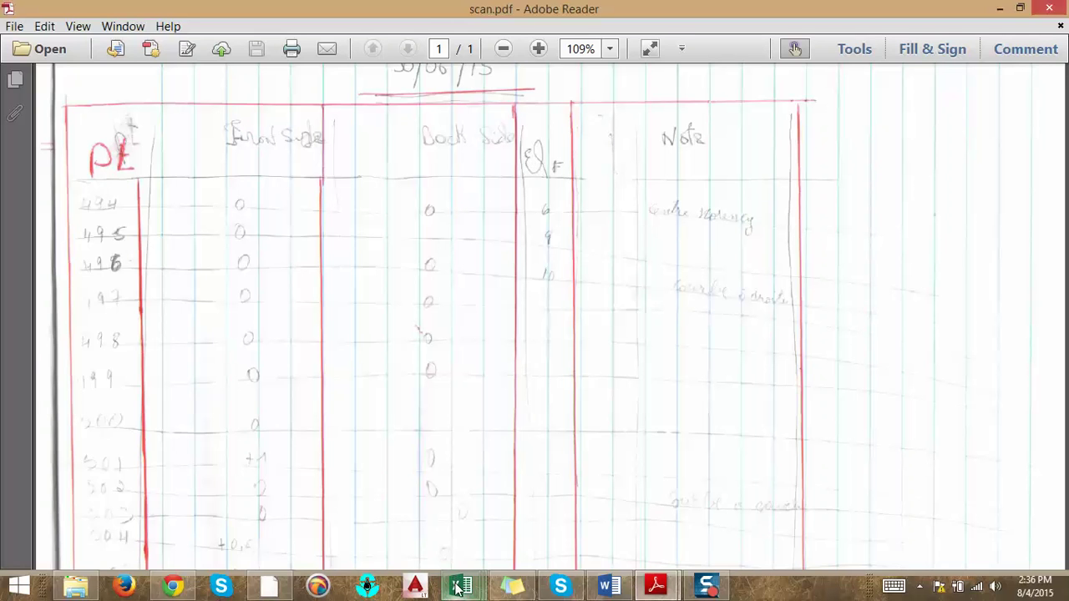
mouse_move(457, 588)
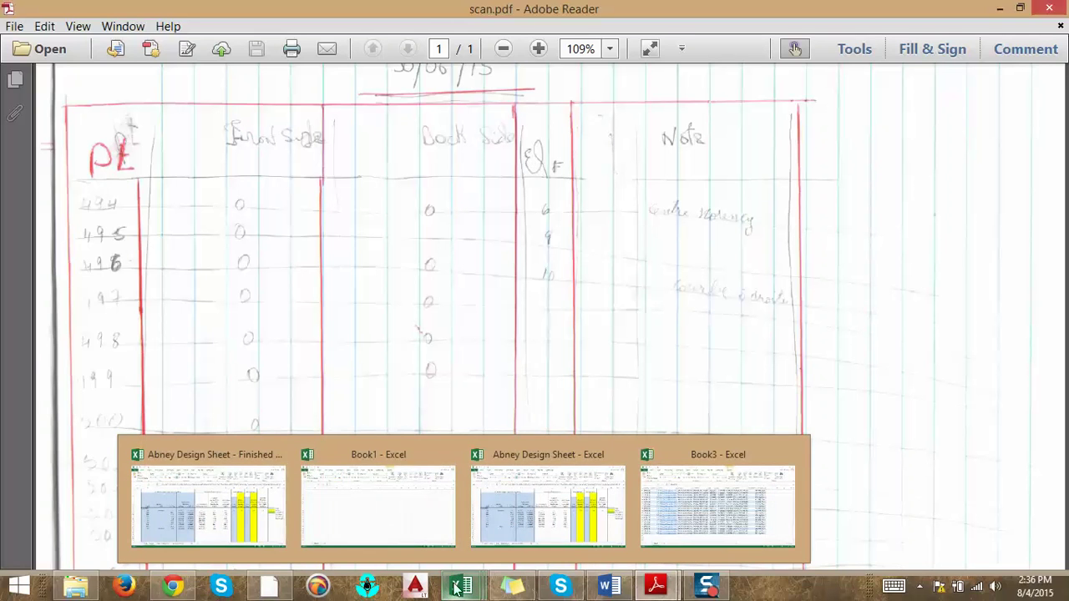
mouse_move(542, 518)
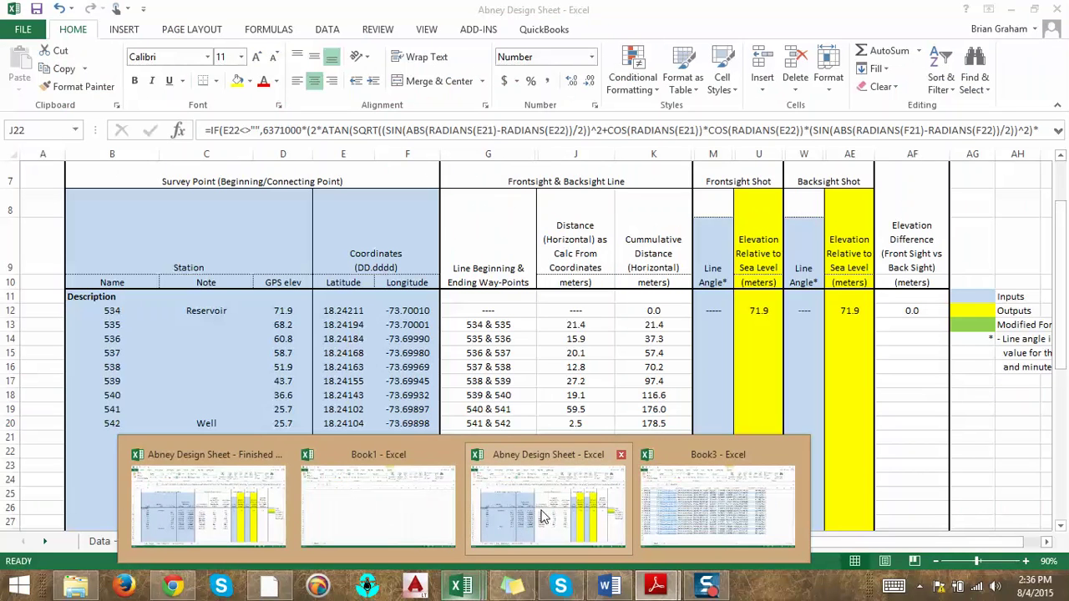
left_click(541, 516)
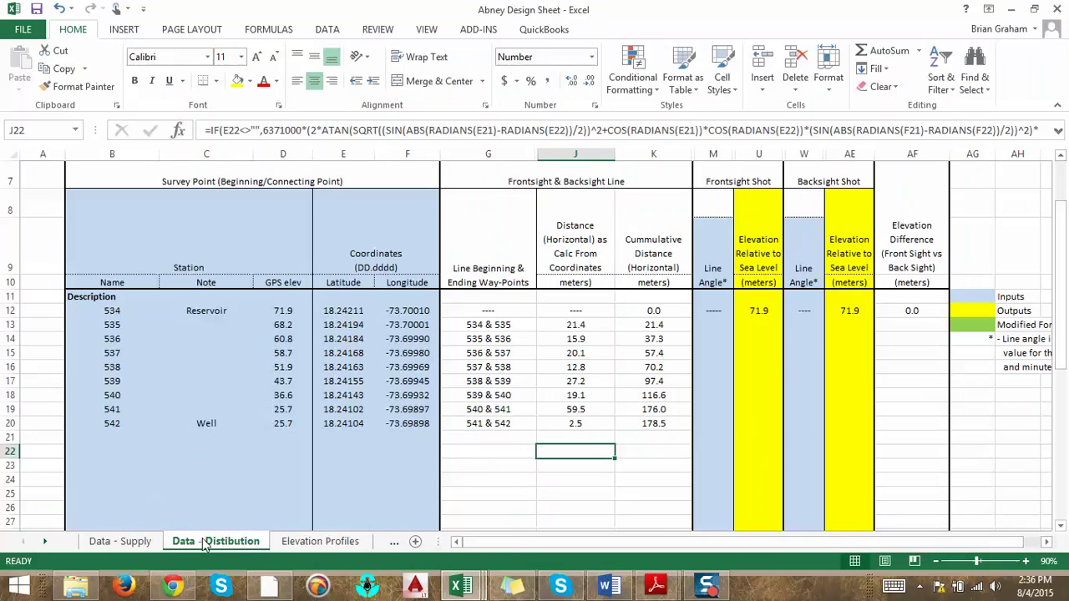
left_click(133, 543)
left_click(190, 542)
- Rename the filled Data - Distribution sheet to 'Data - Supply1'
double_click(219, 543)
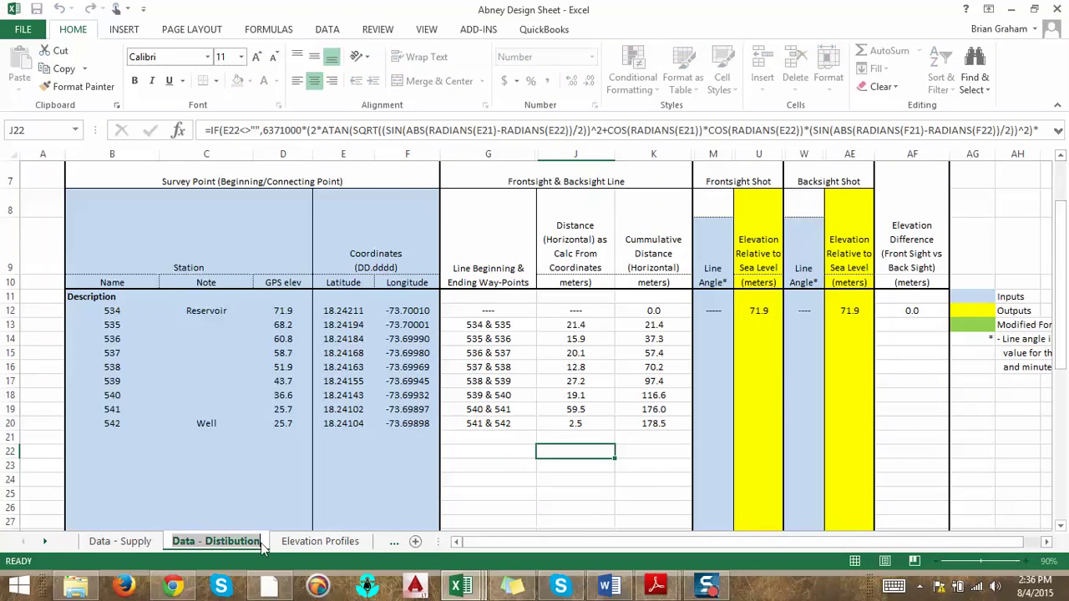
left_click(257, 541)
left_click_drag(258, 541, 207, 541)
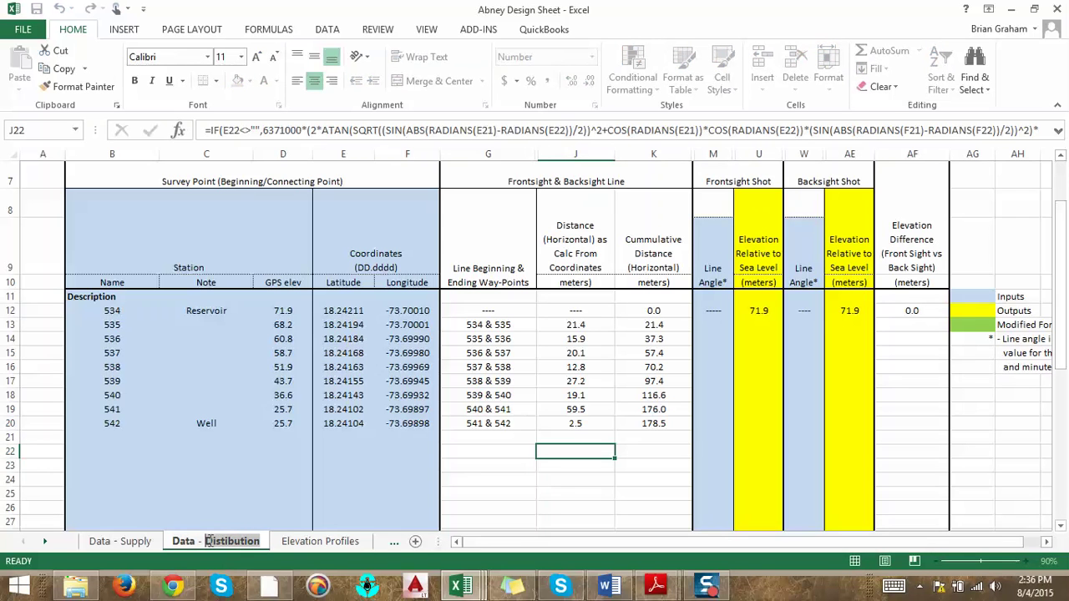
type("uppl")
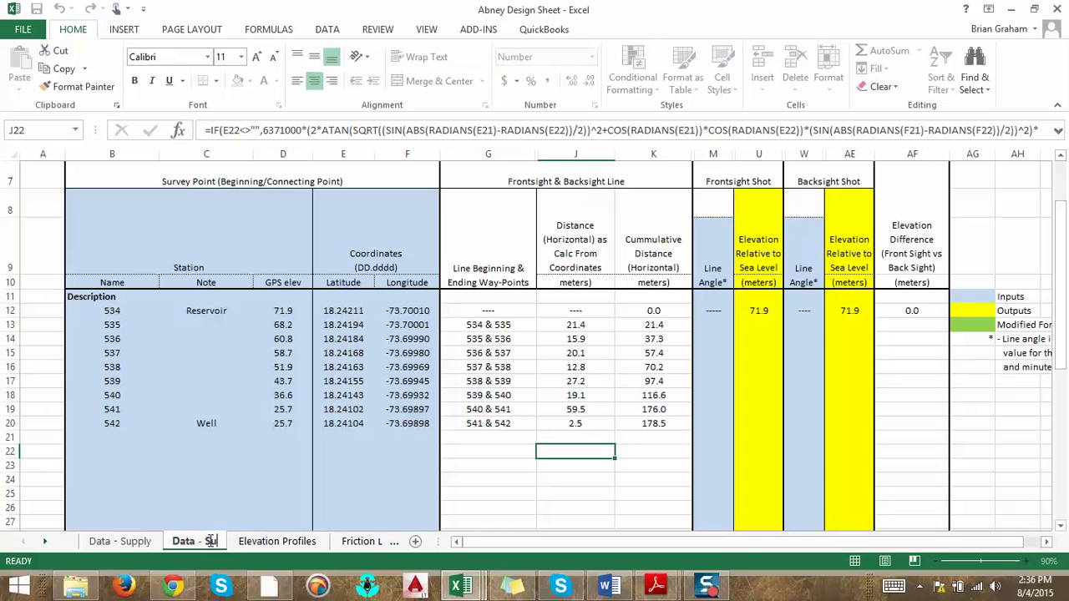
type("y")
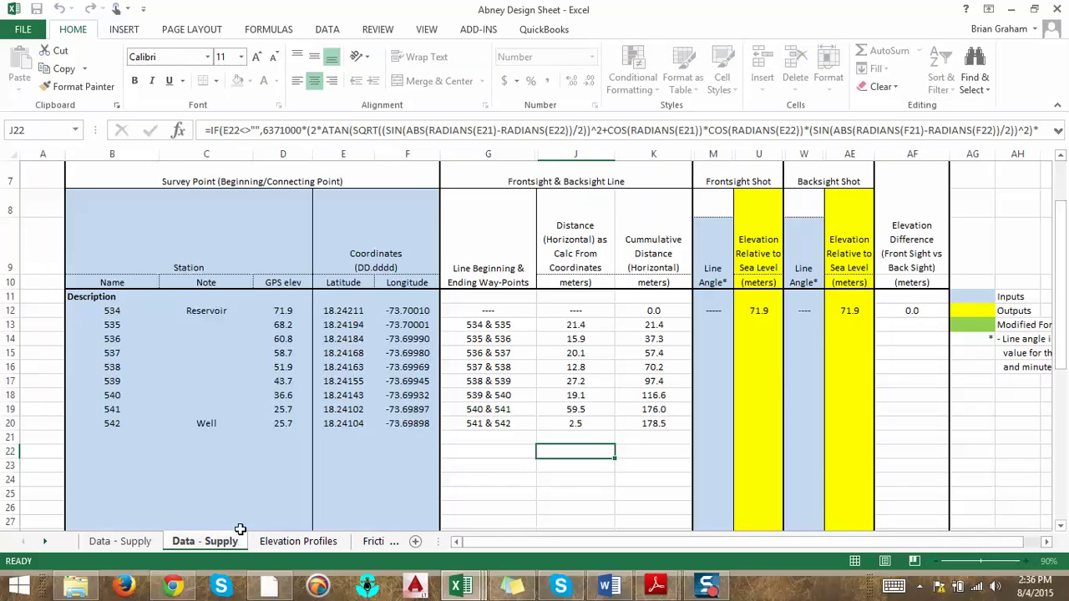
key("Return")
type("1")
- Rename the empty Data - Supply sheet to 'Data - Distribution'
left_click(304, 542)
double_click(139, 543)
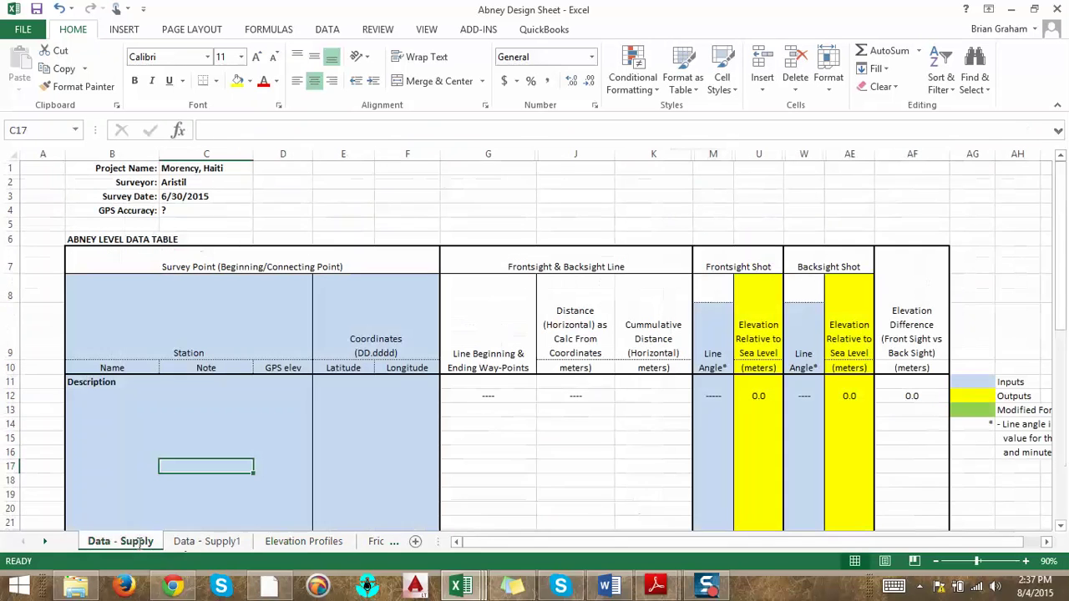
left_click(155, 541)
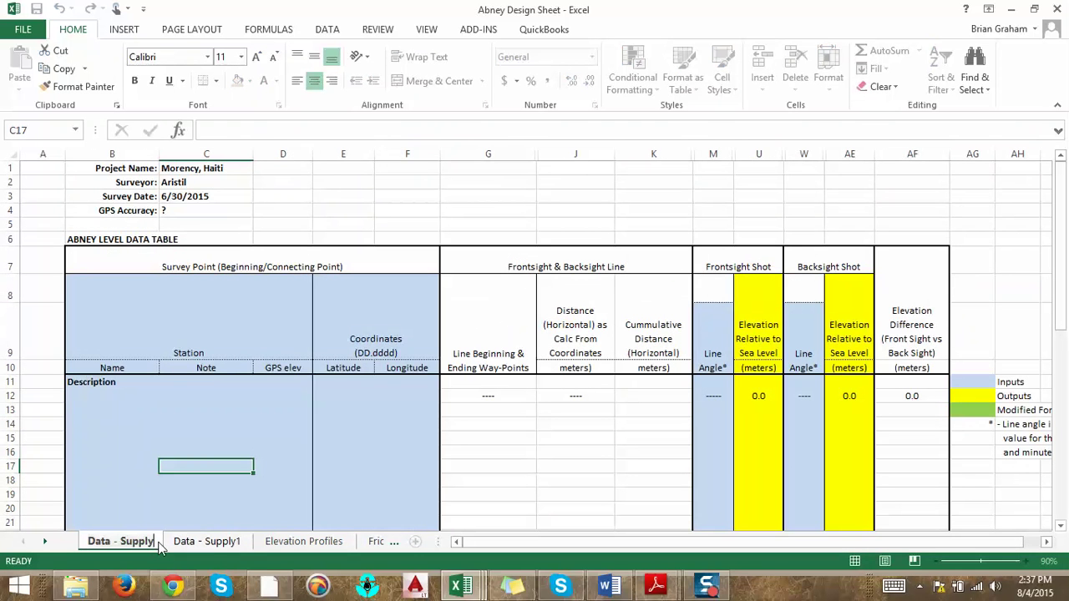
key("BackSpace")
key("BackSpace")
key("BackSpace")
key("BackSpace")
key("BackSpace")
key("BackSpace")
key("BackSpace")
key("BackSpace")
key("BackSpace")
type("- Distribution")
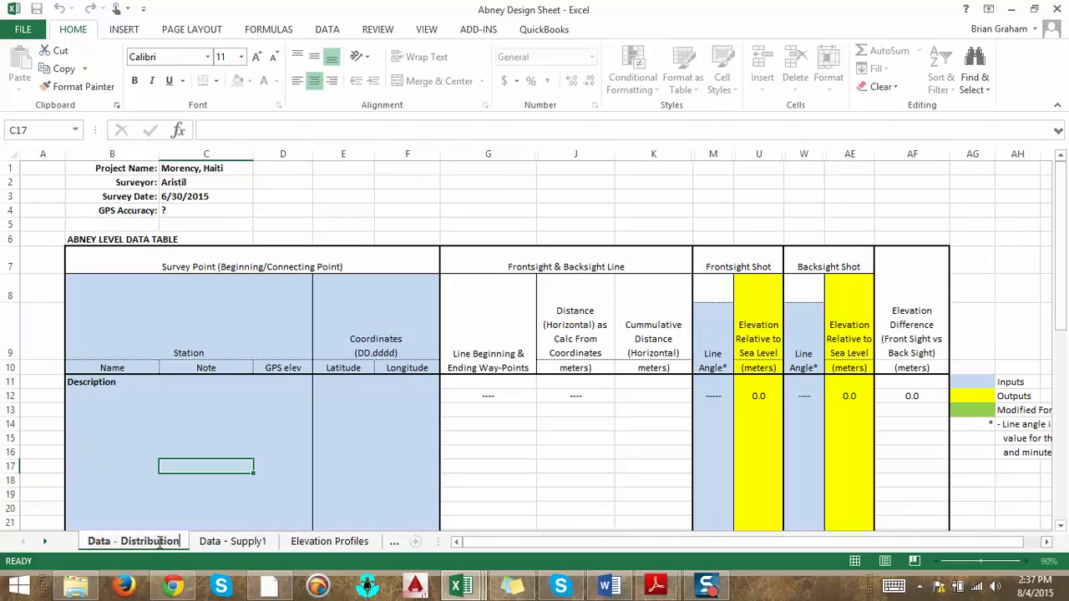
key("Return")
- Drop the trailing 1 to make 'Data - Supply' and place Data - Distribution after it
left_click(253, 544)
double_click(265, 541)
left_click(269, 541)
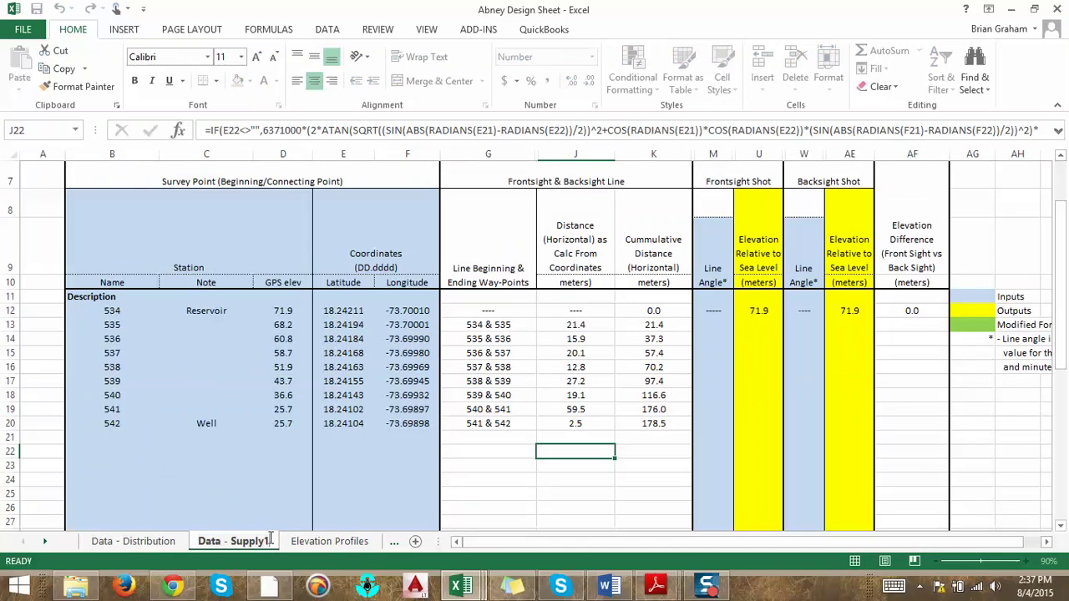
key("BackSpace")
left_click(185, 543)
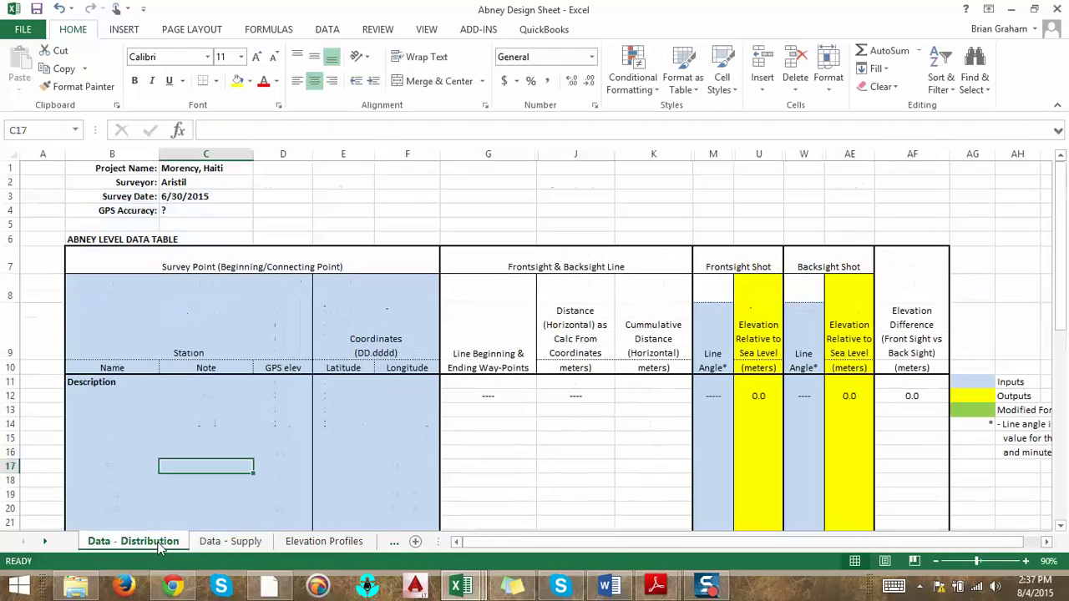
left_click_drag(274, 541, 274, 541)
left_click(134, 542)
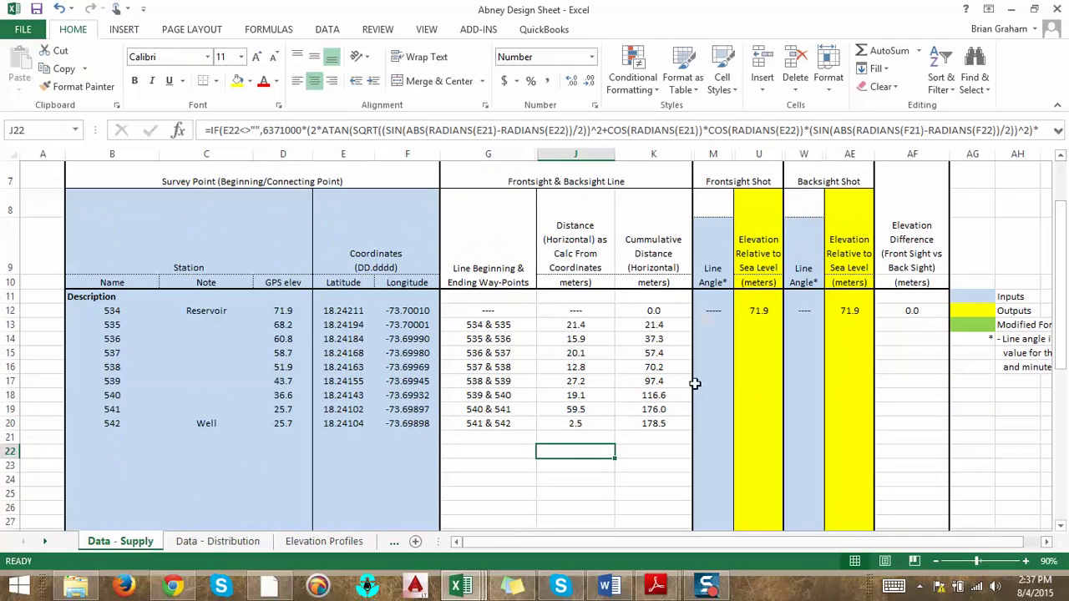
- Select the line angle cells M13:M20 for points 535–542 on Data - Supply
scroll(723, 270, "up", 1)
left_click(718, 224)
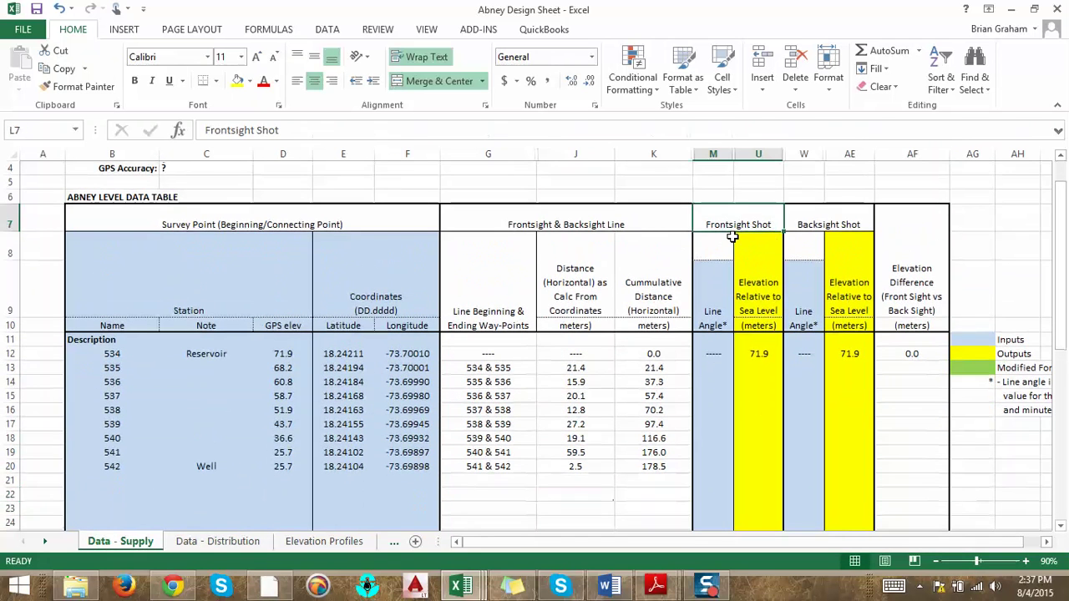
left_click_drag(712, 367, 707, 469)
left_click(707, 493)
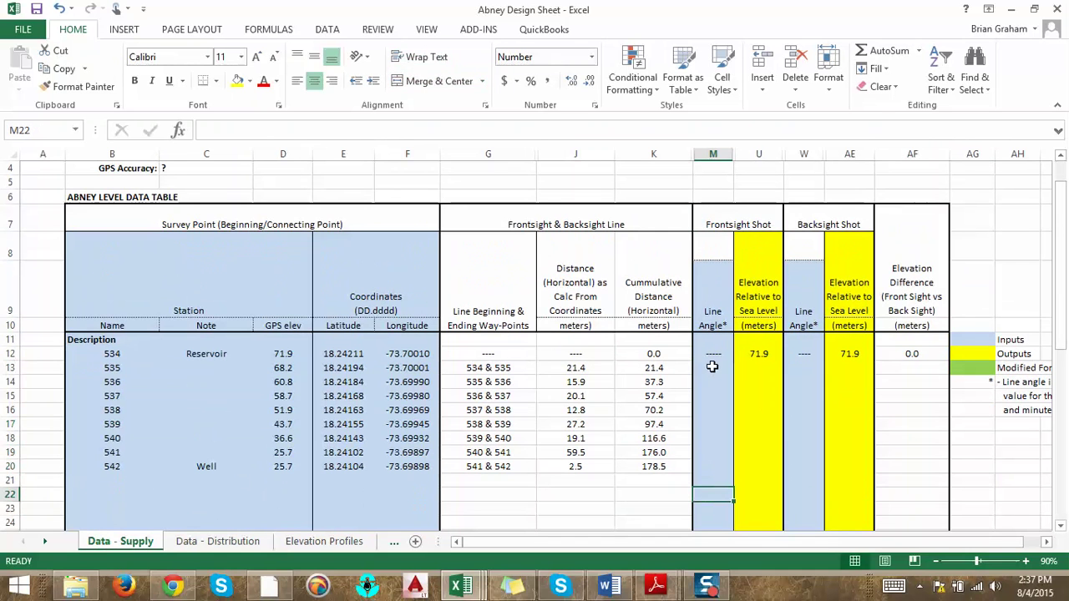
left_click_drag(712, 365, 708, 467)
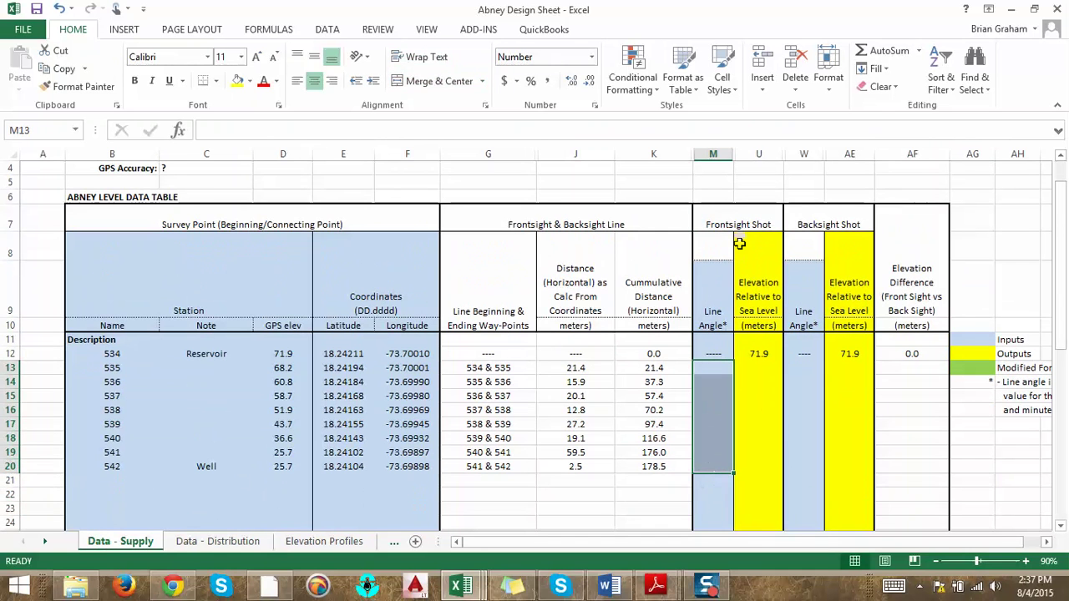
scroll(214, 234, "up", 1)
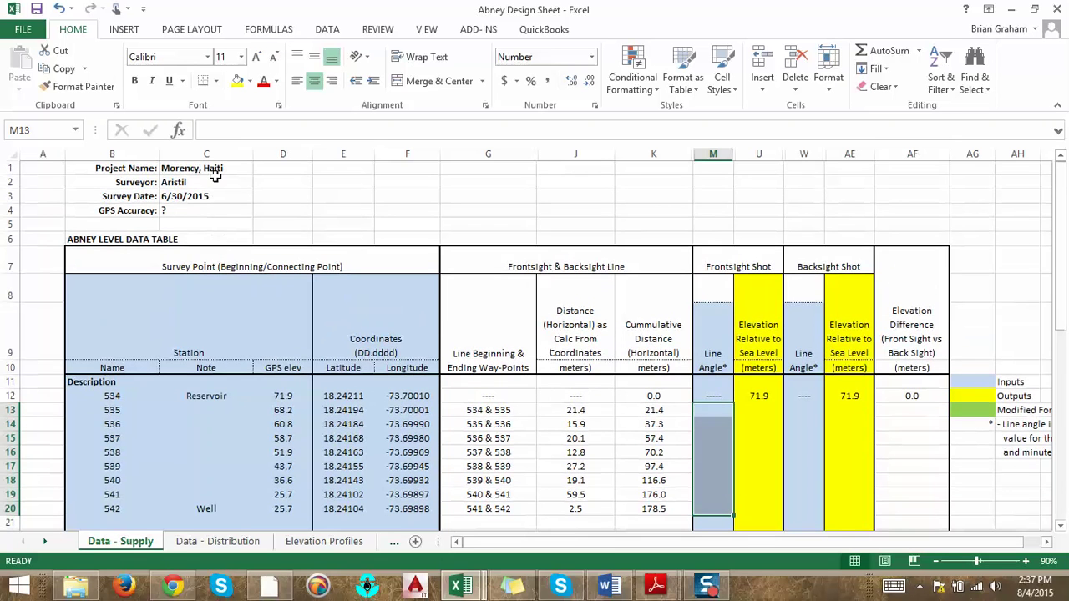
scroll(726, 392, "down", 1)
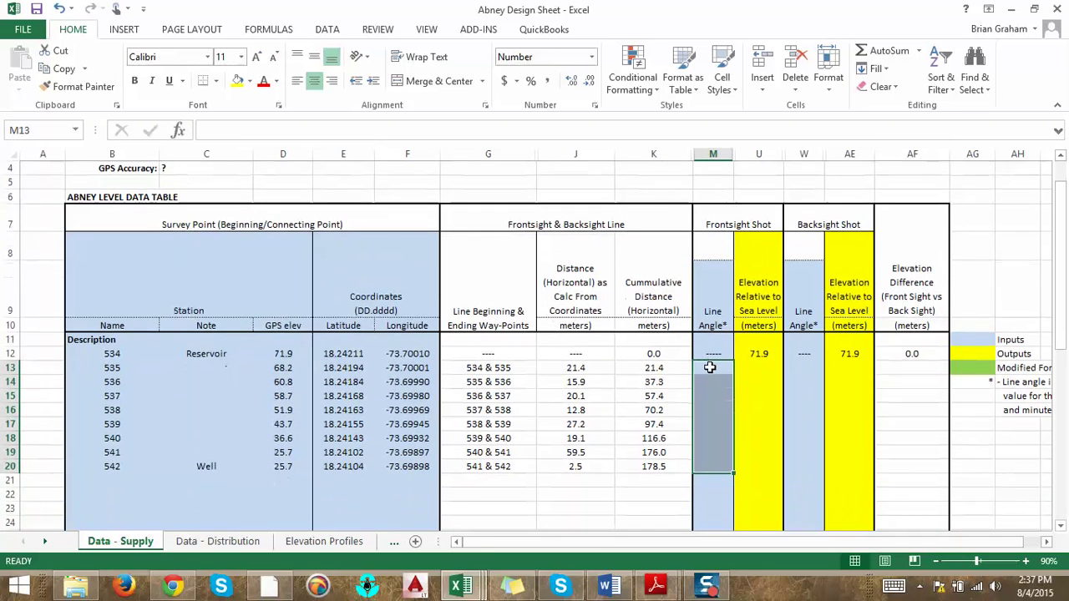
- Show the empty Data - Distribution sheet
left_click(218, 542)
scroll(625, 382, "down", 4)
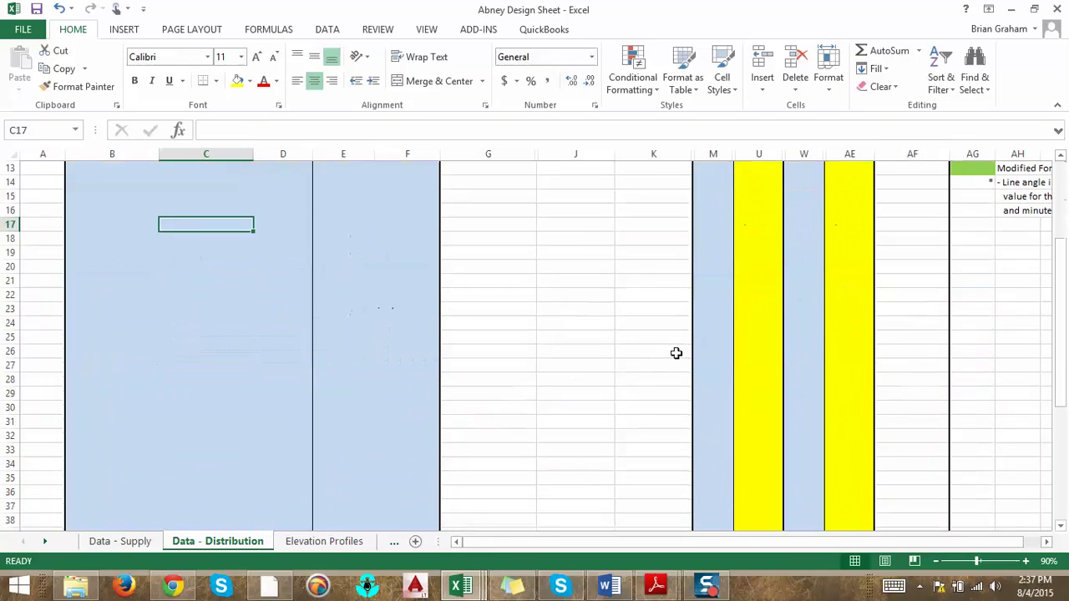
scroll(671, 345, "up", 2)
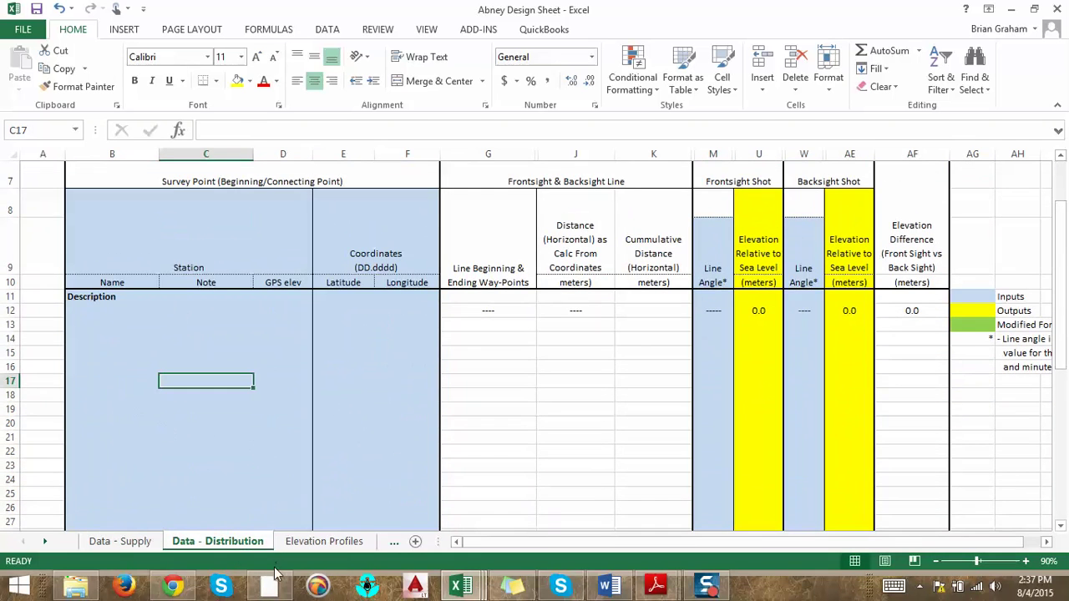
- Bring Google Earth forward and pan and zoom to the Reservoir and waypoints 524–542
mouse_move(469, 590)
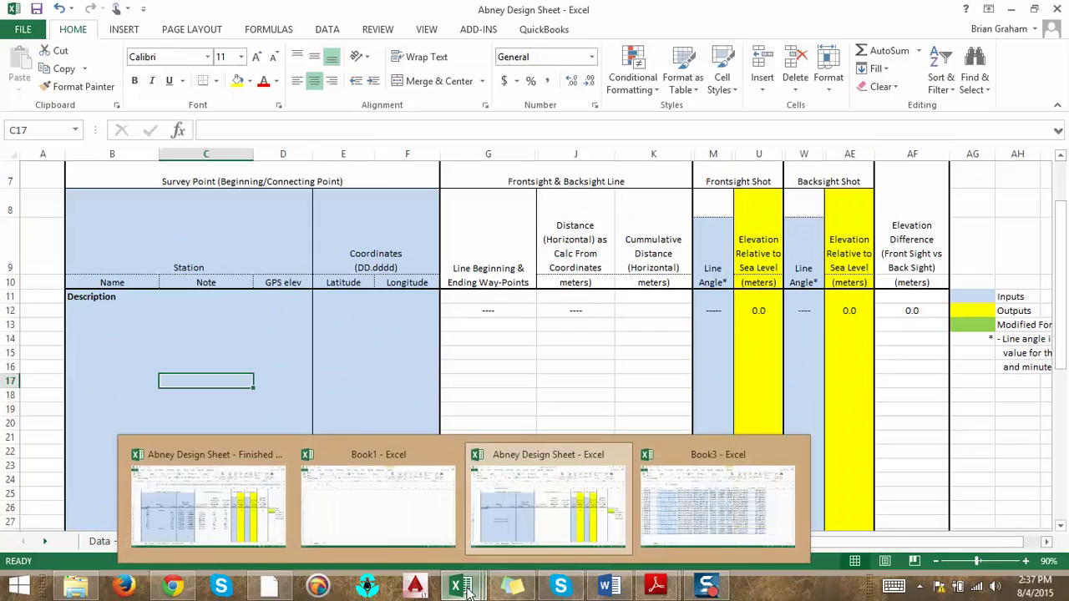
left_click(269, 586)
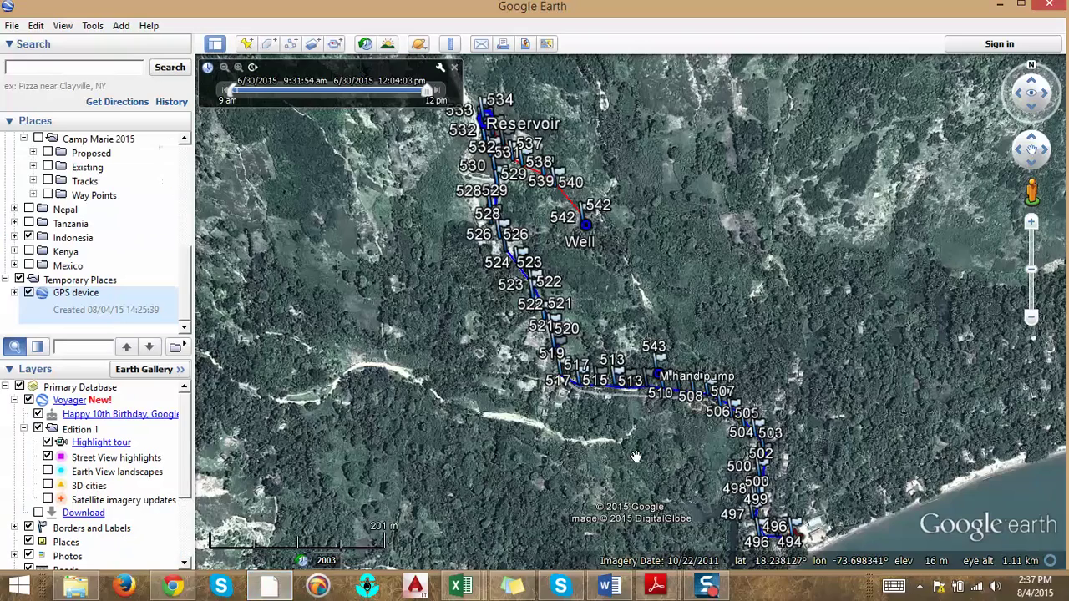
scroll(636, 457, "up", 3)
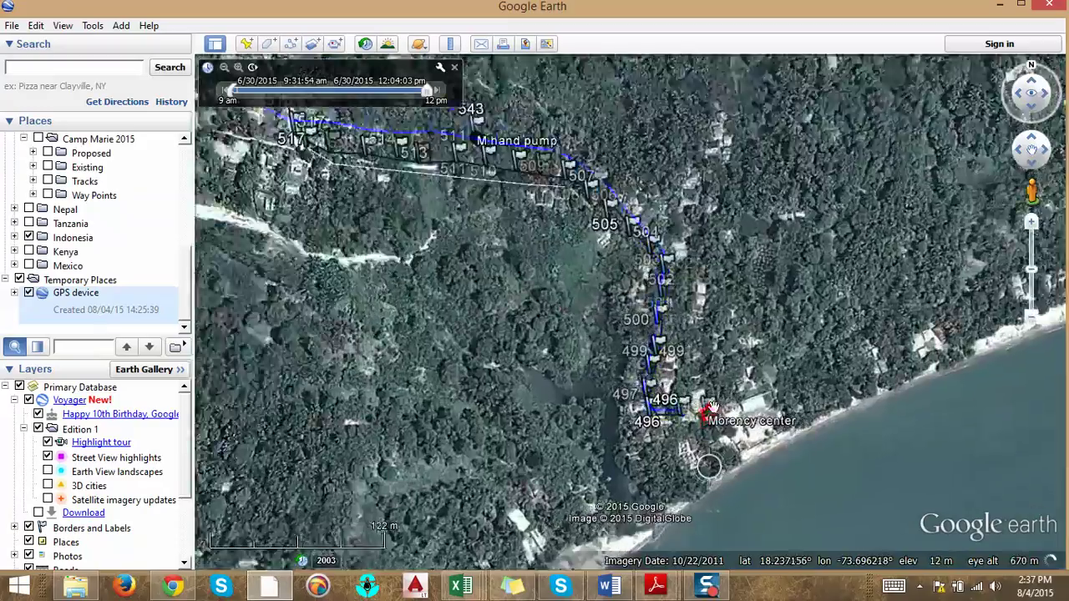
scroll(716, 415, "down", 2)
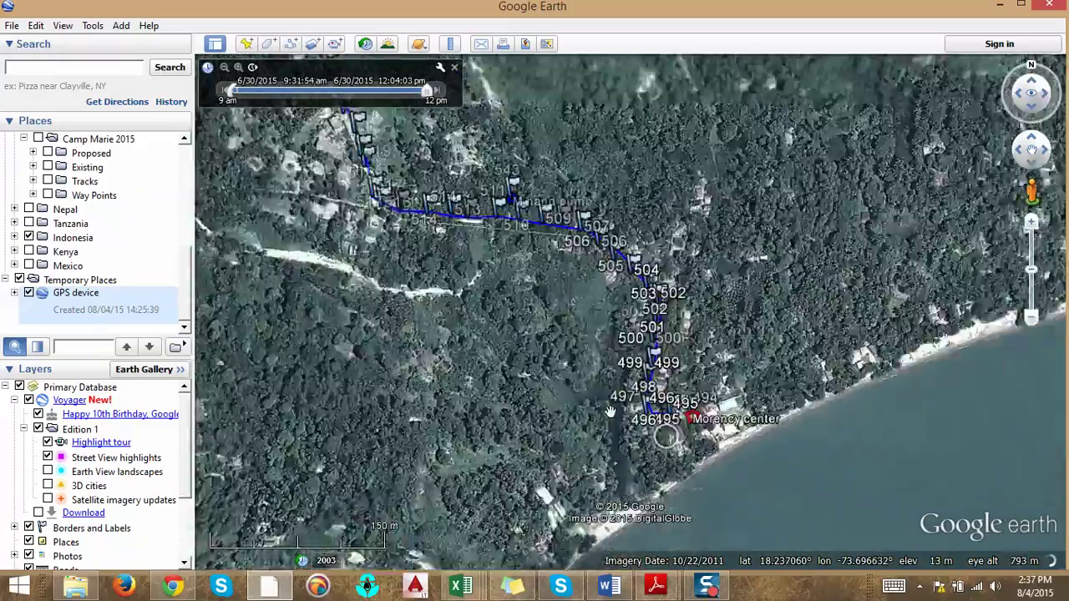
left_click_drag(610, 412, 467, 296)
scroll(467, 296, "up", 3)
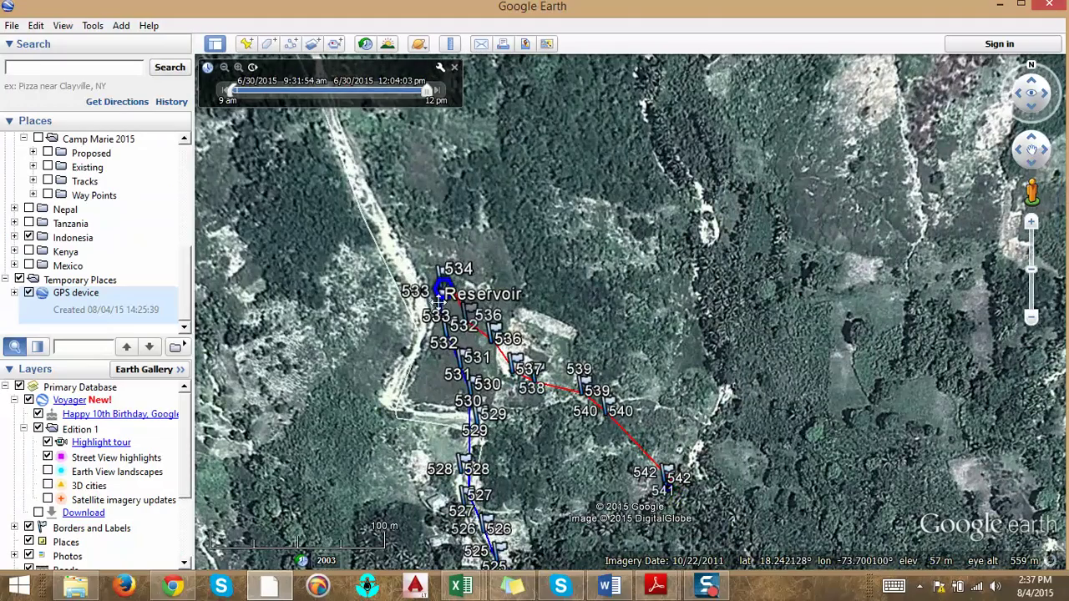
scroll(436, 306, "up", 2)
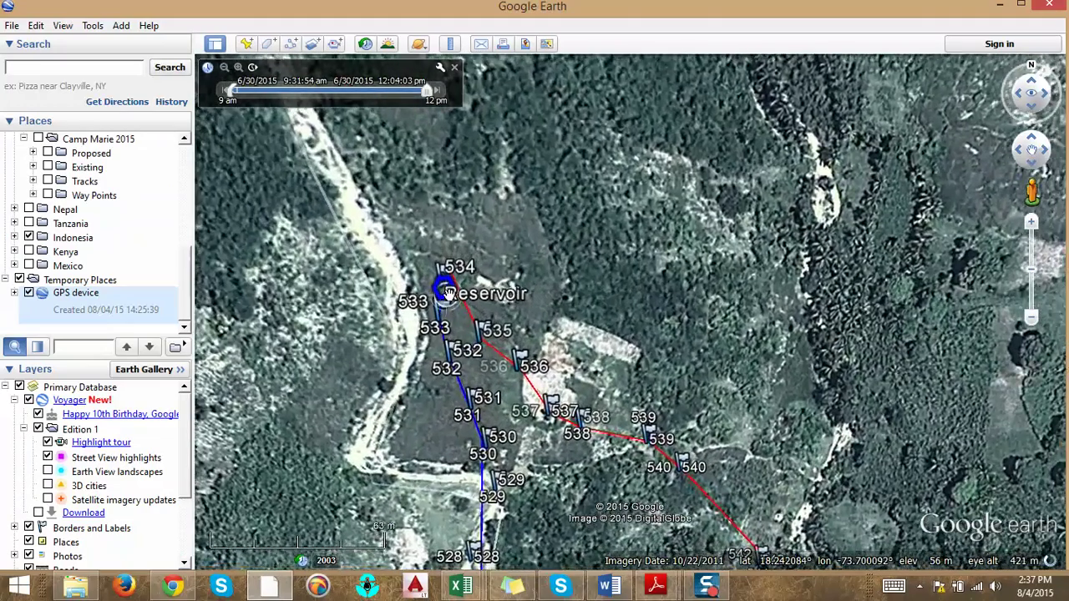
scroll(453, 318, "down", 2)
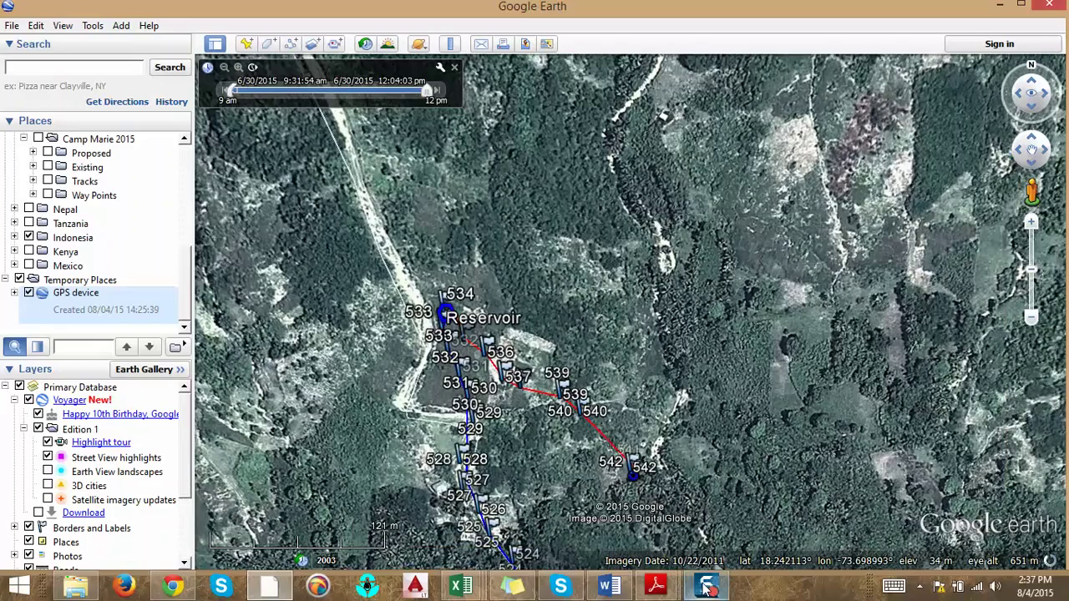
- Copy the waypoint names J2:J42 from the Book3 table
mouse_move(460, 587)
left_click(701, 496)
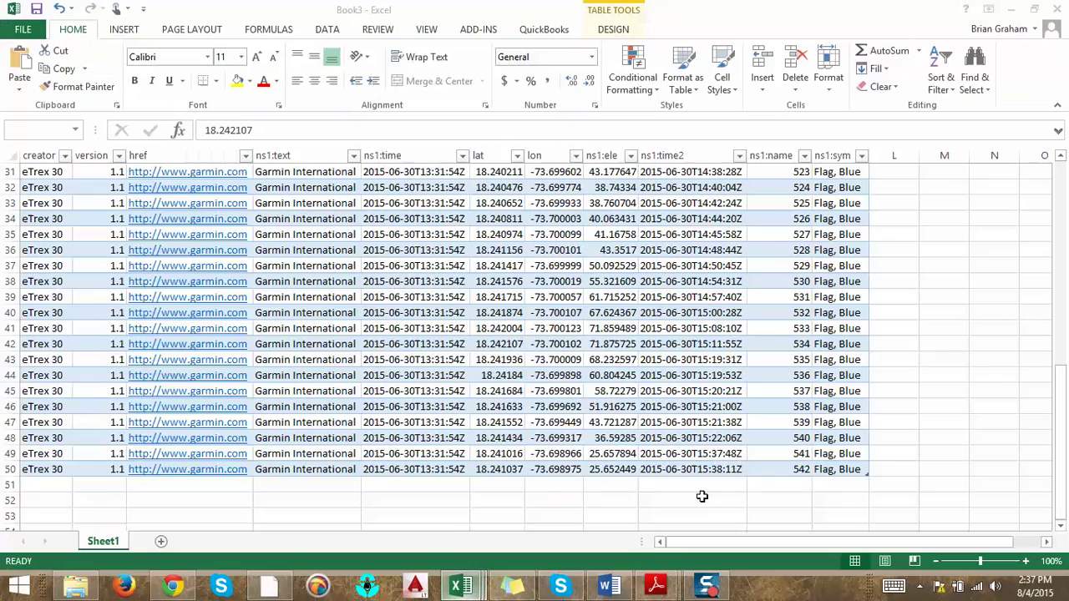
key("ctrl+shift+Down")
key("shift+Right")
scroll(663, 464, "up", 10)
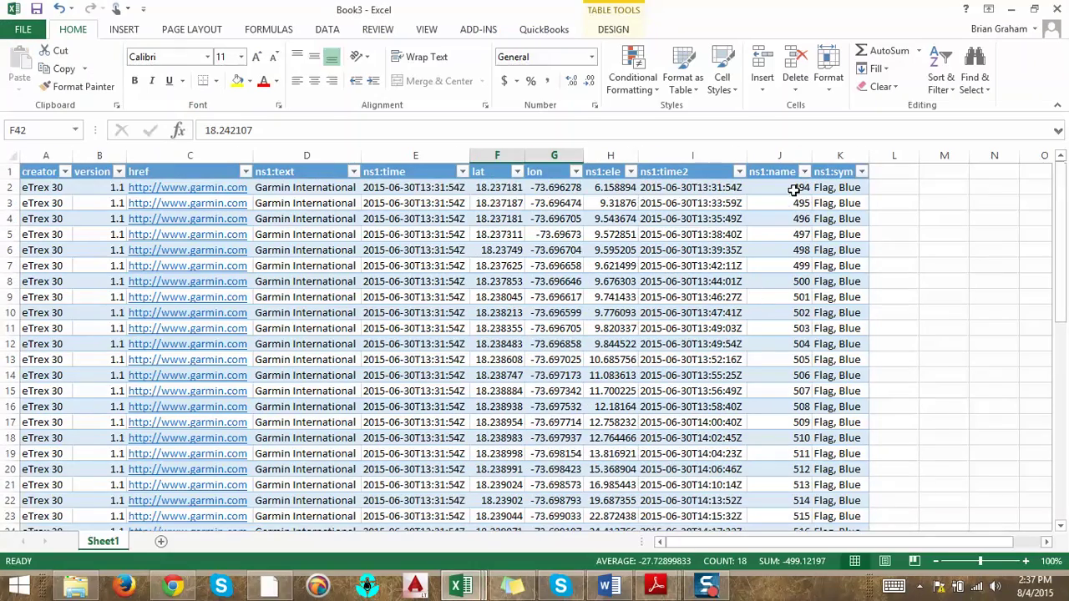
left_click_drag(792, 189, 787, 471)
right_click(795, 441)
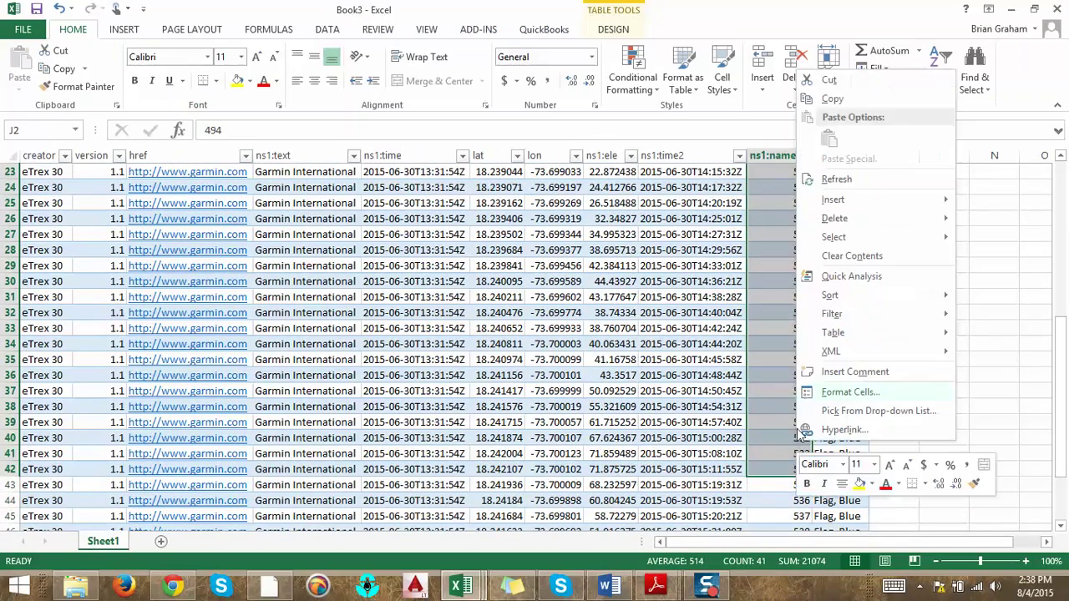
left_click(860, 98)
- Paste the waypoint names as values at B12 in the Abney Design Sheet
scroll(584, 334, "up", 7)
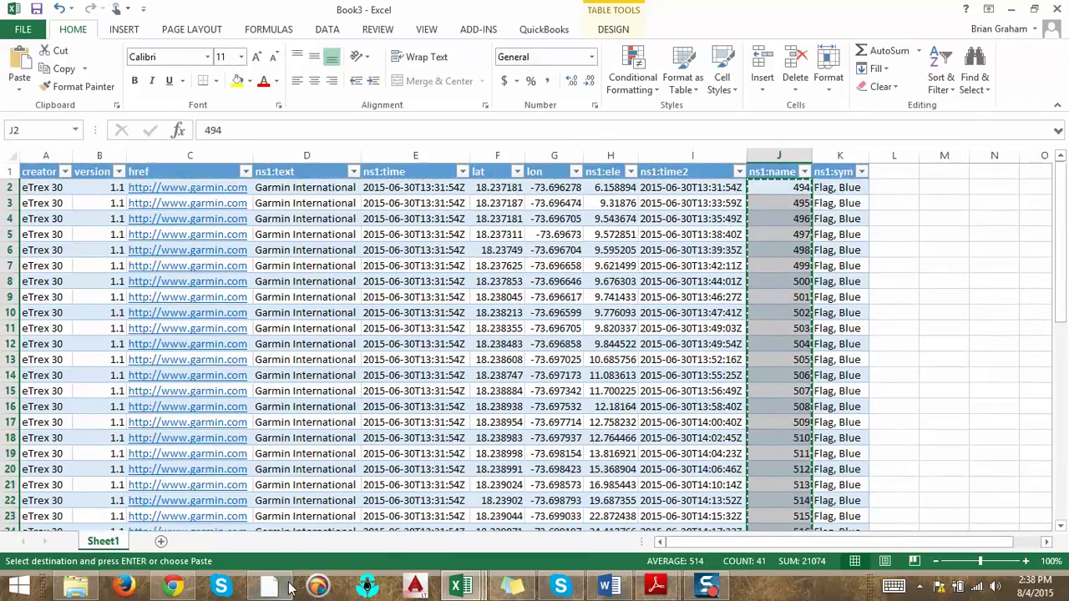
mouse_move(465, 589)
mouse_move(532, 522)
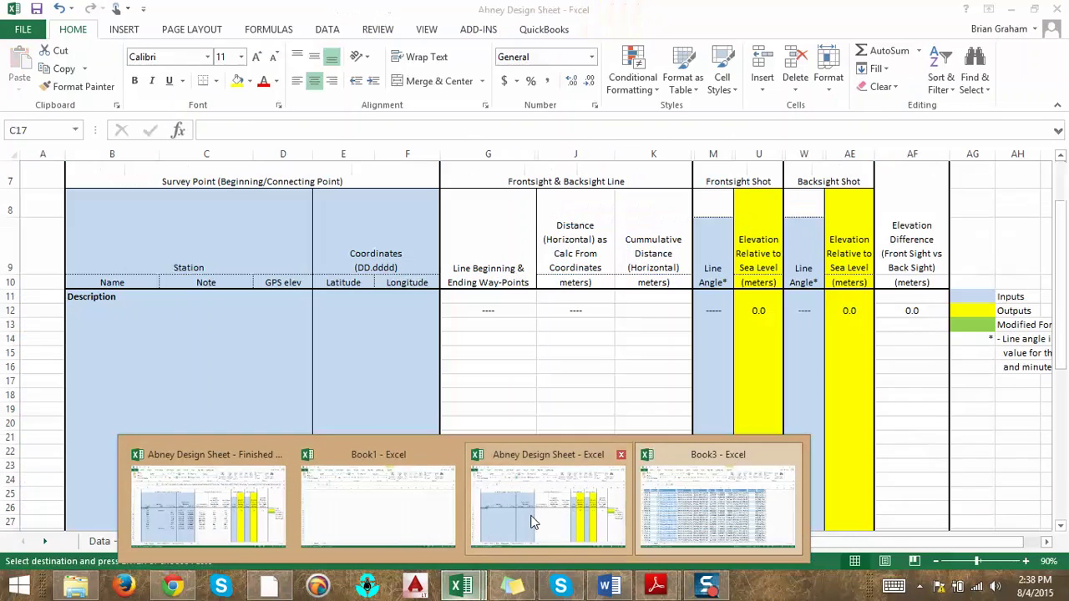
left_click(532, 522)
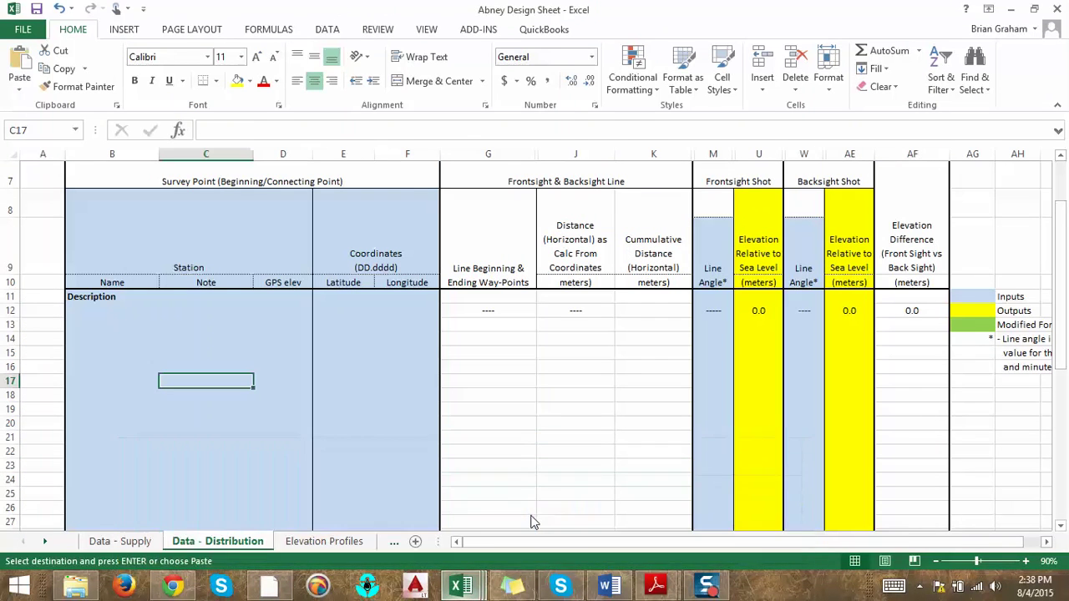
left_click(99, 309)
right_click(100, 309)
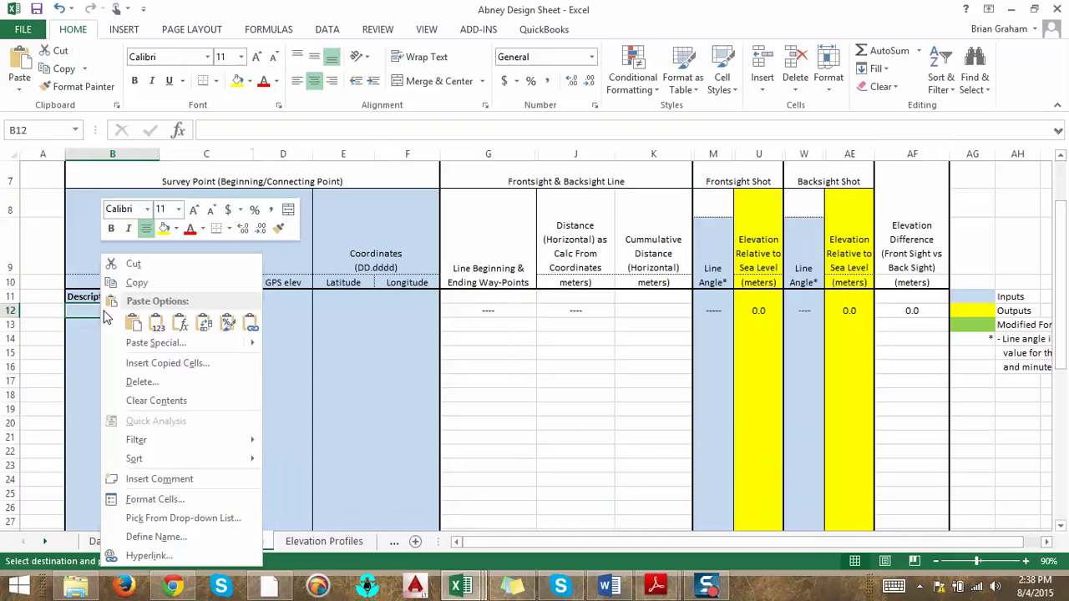
left_click(159, 325)
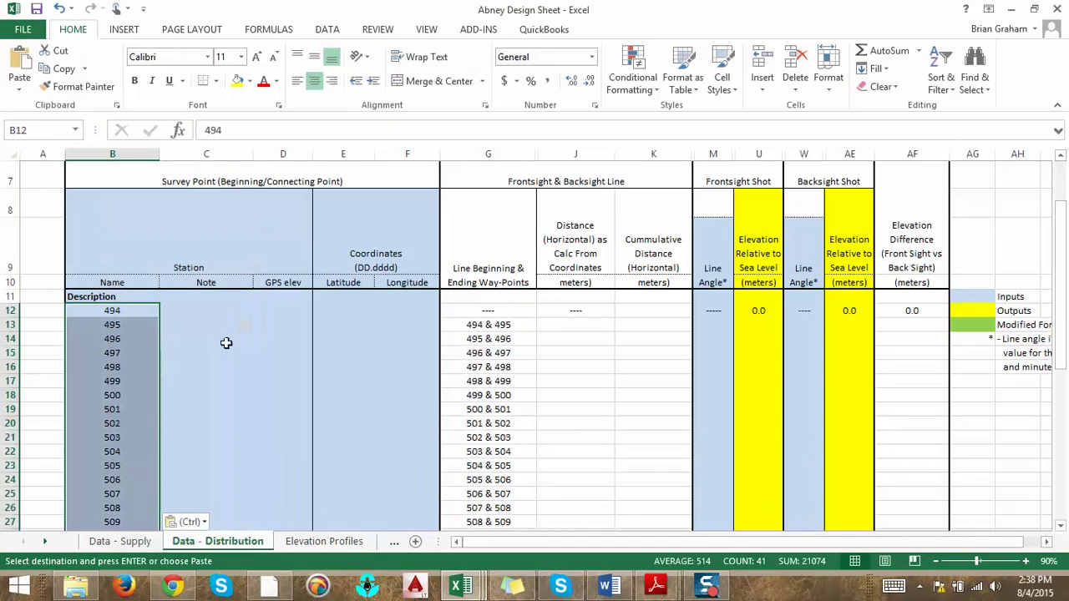
- Enter the notes 'Center of town' for station 494 and 'Reservoir' for station 534
left_click(216, 311)
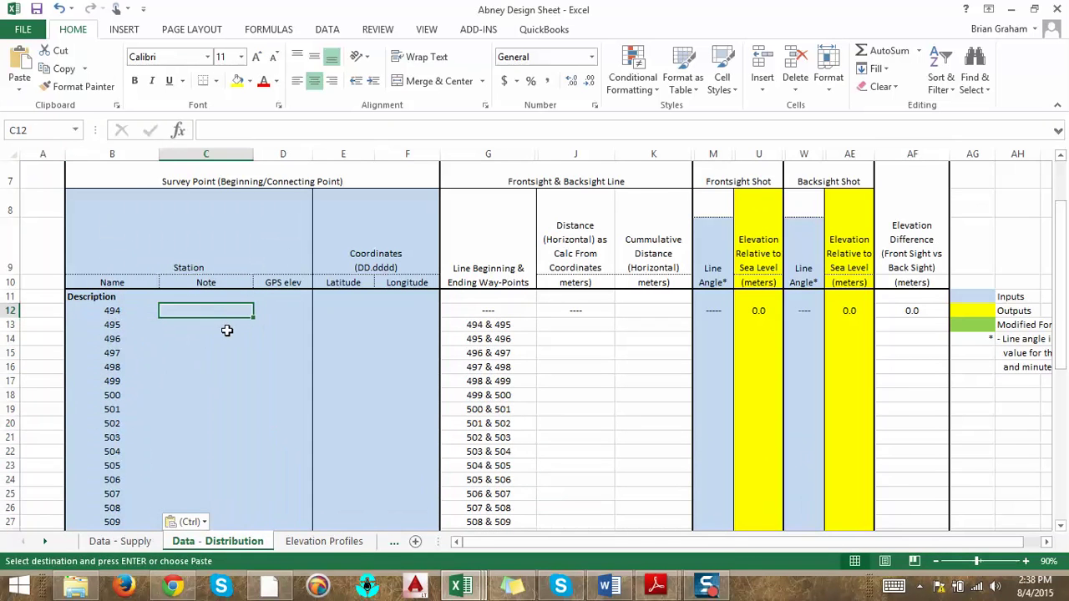
type("Center of")
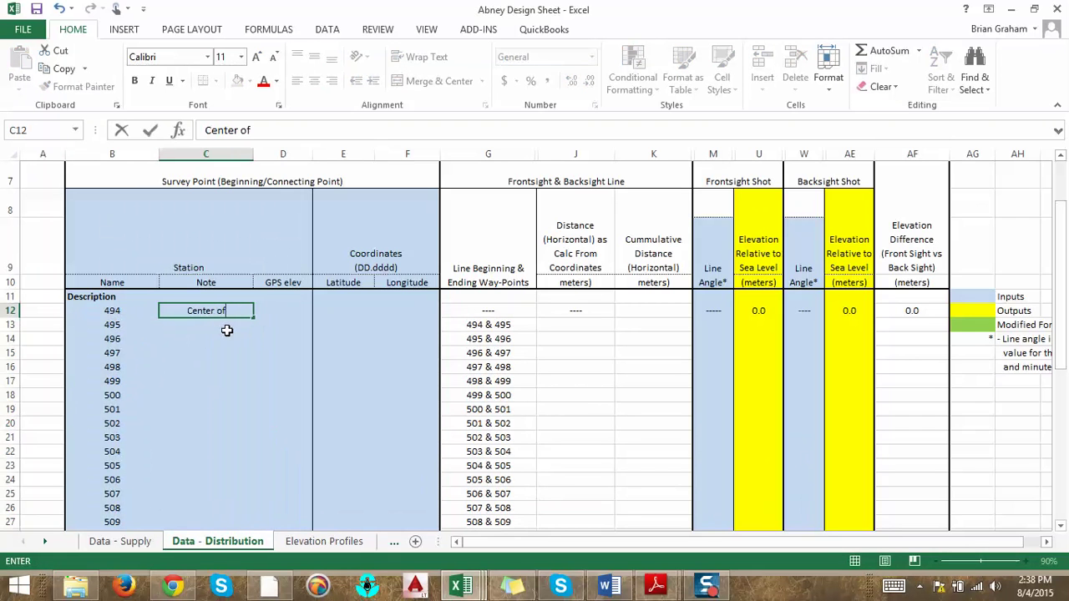
type(" town")
key("Return")
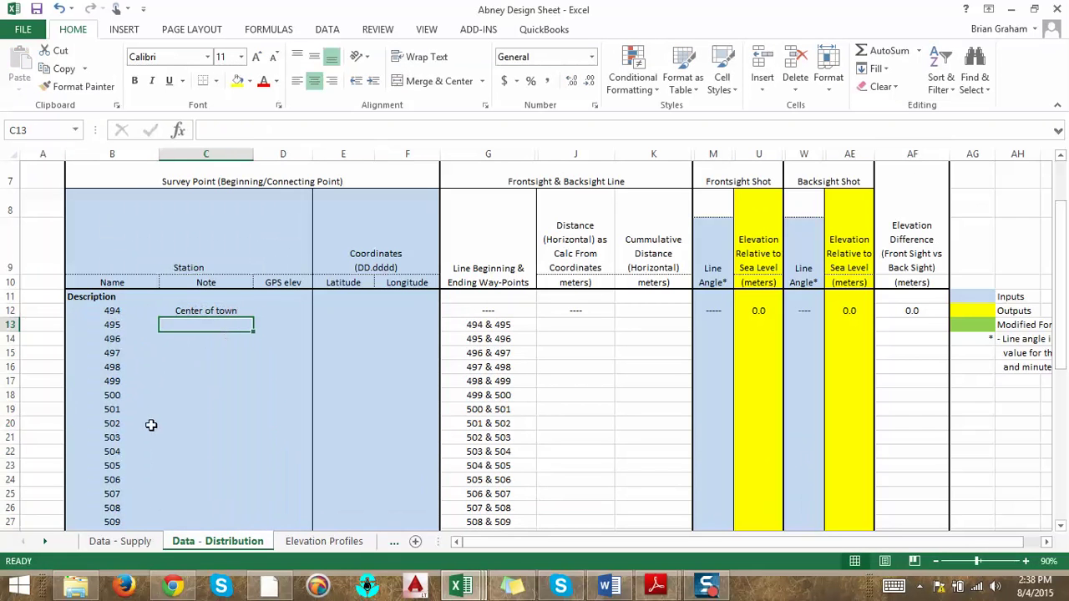
scroll(150, 425, "down", 8)
left_click(179, 462)
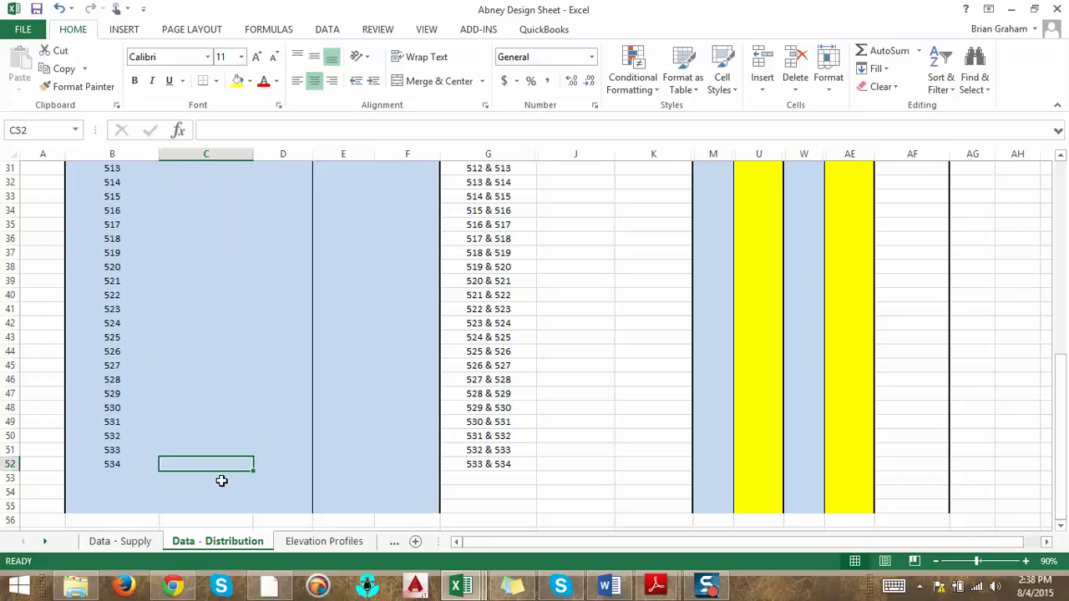
type("R")
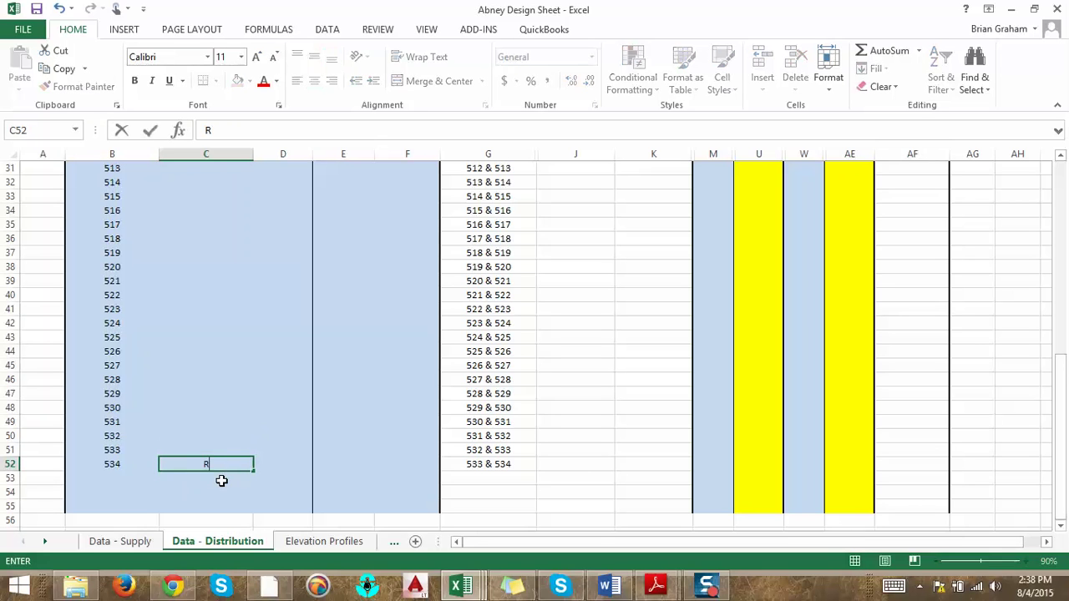
type("eservoir")
- Commit the Reservoir note and copy the GPS elevations H2:H42 from Book3
left_click(277, 461)
scroll(338, 424, "up", 9)
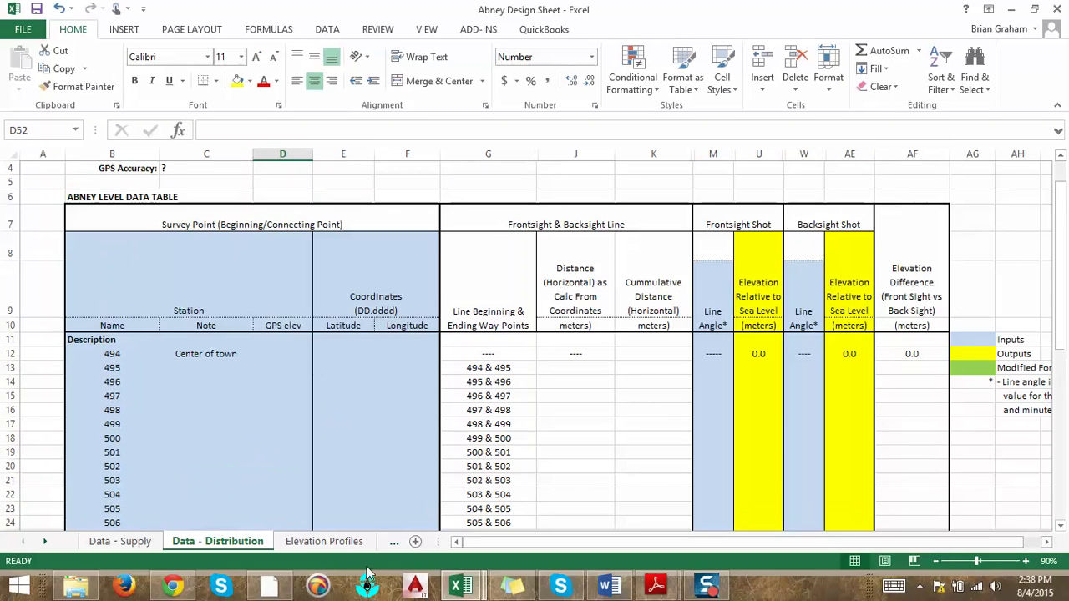
left_click(460, 586)
left_click(717, 501)
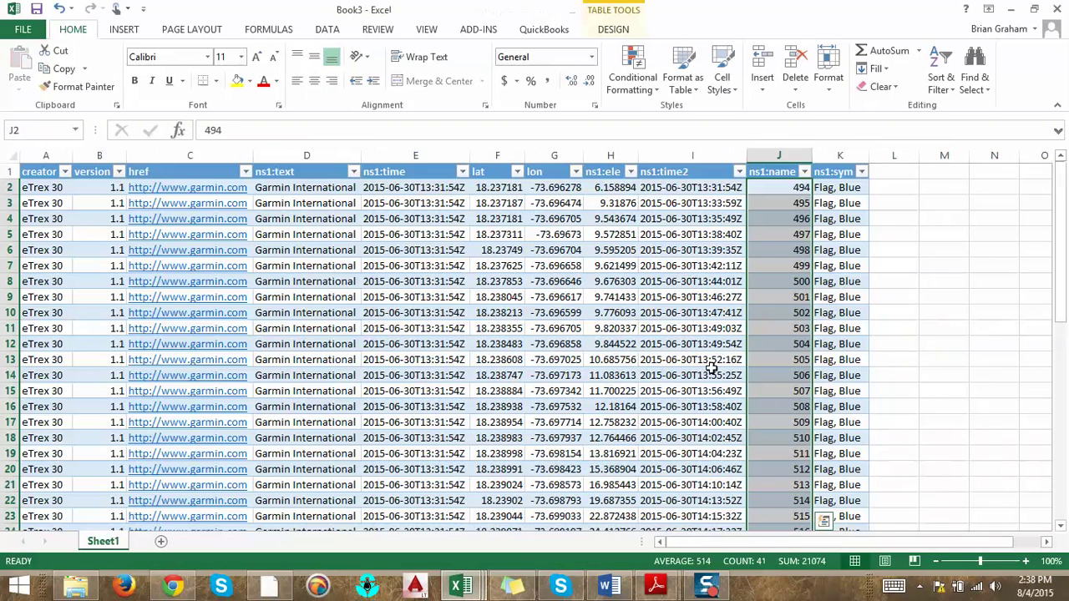
left_click_drag(622, 188, 628, 469)
right_click(628, 469)
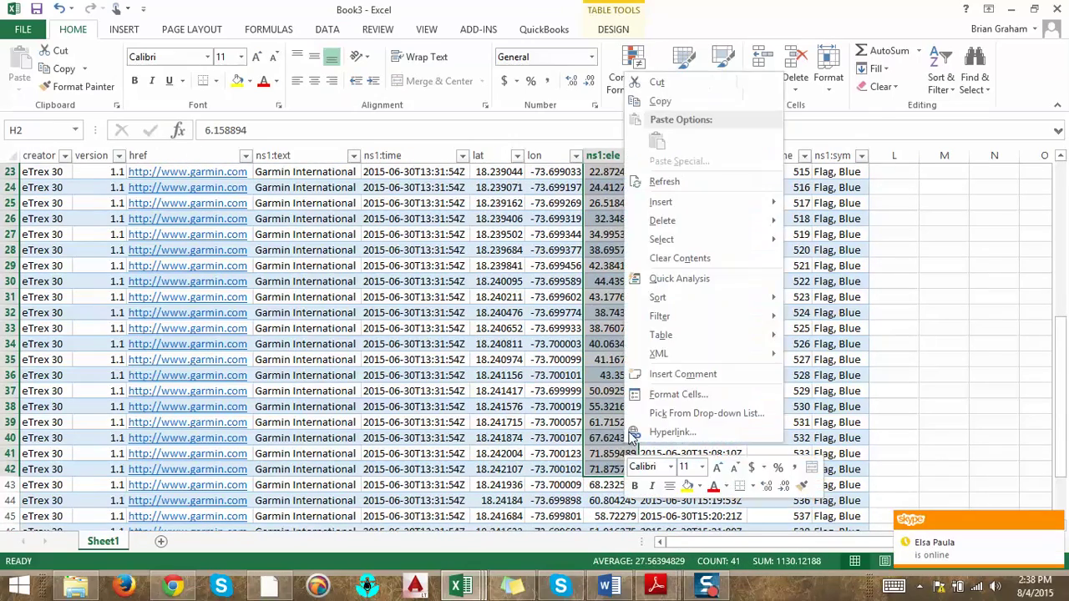
left_click(685, 106)
scroll(584, 334, "up", 7)
- Close the Finished Product workbook, answering its save prompt
mouse_move(468, 592)
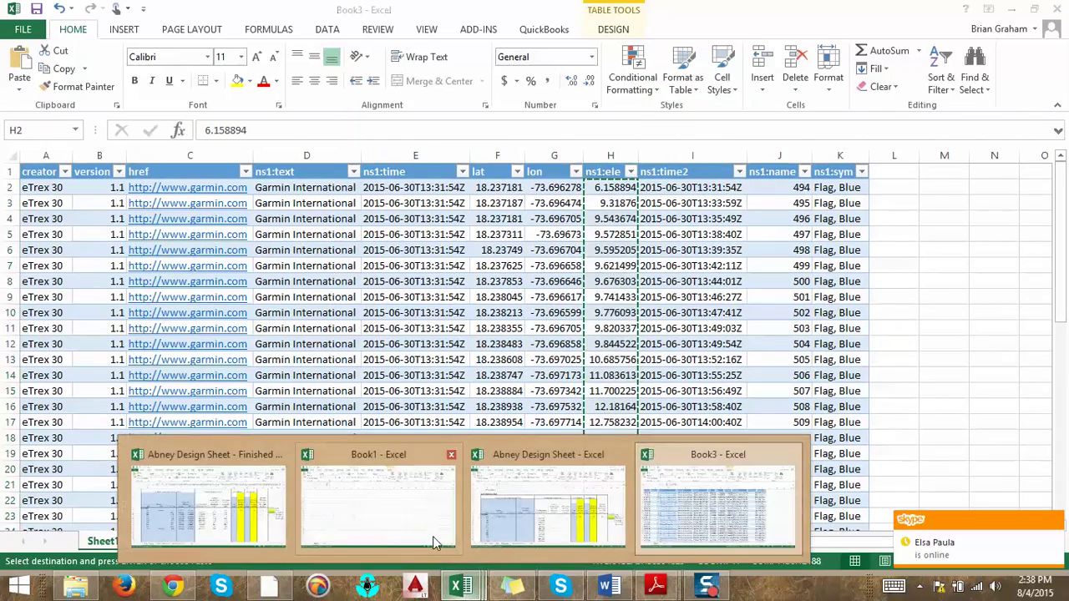
left_click(242, 510)
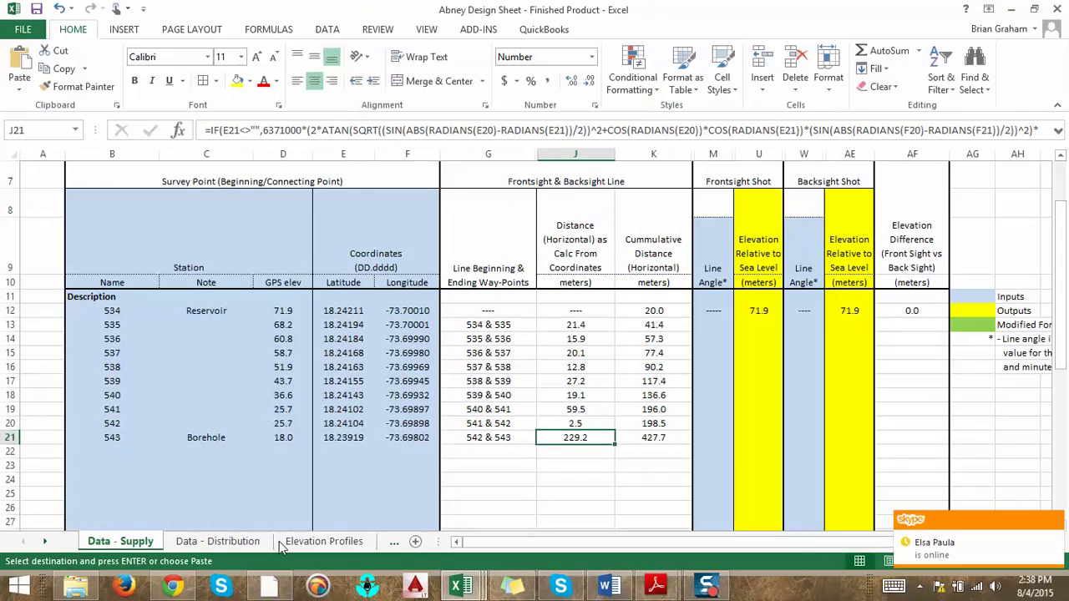
left_click(456, 590)
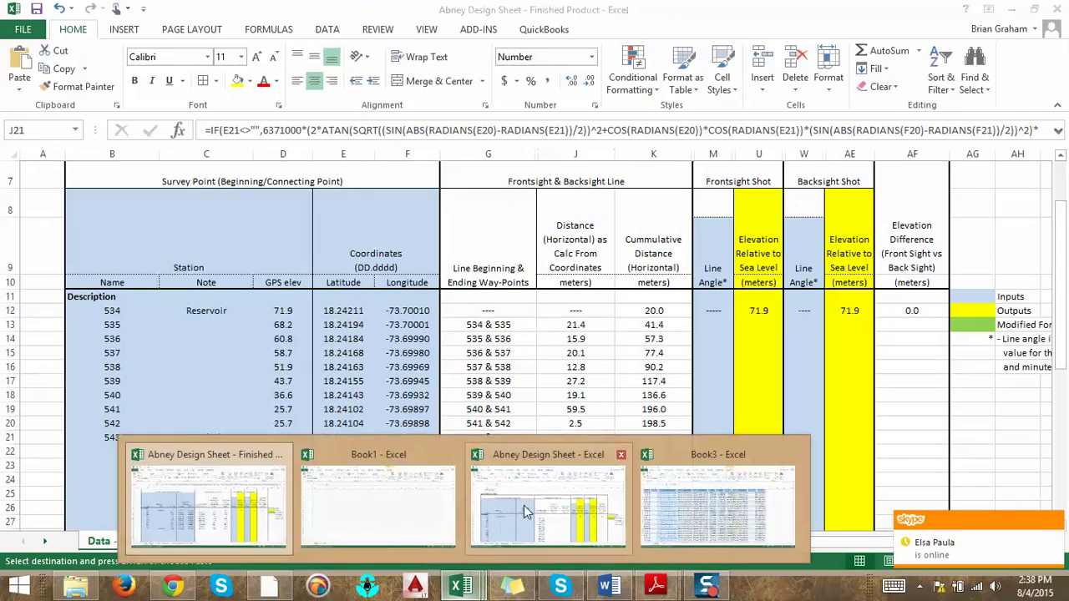
left_click(526, 511)
mouse_move(460, 588)
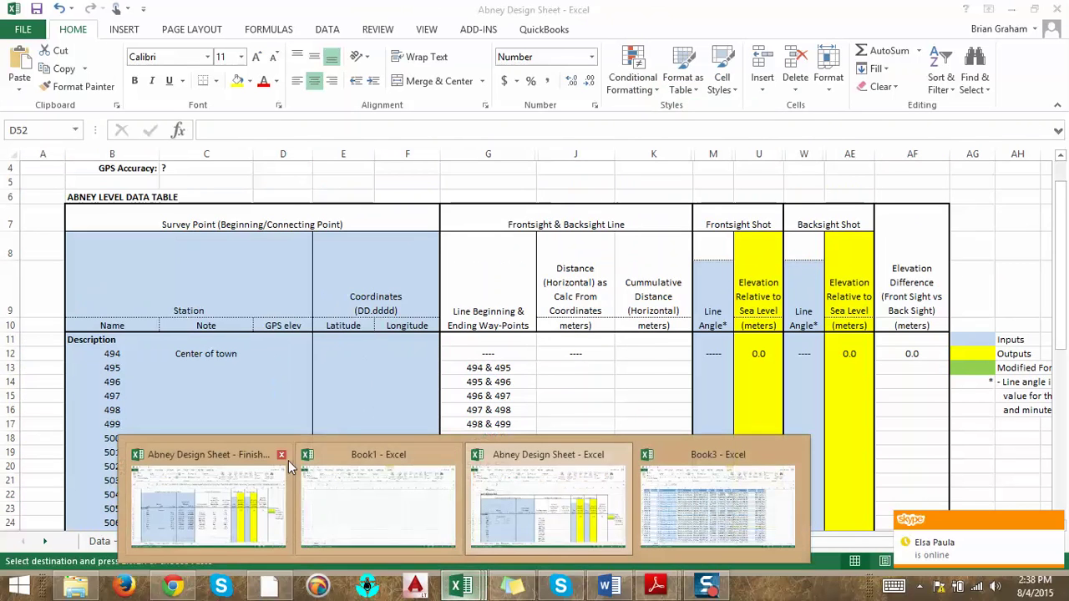
left_click(285, 458)
left_click(469, 322)
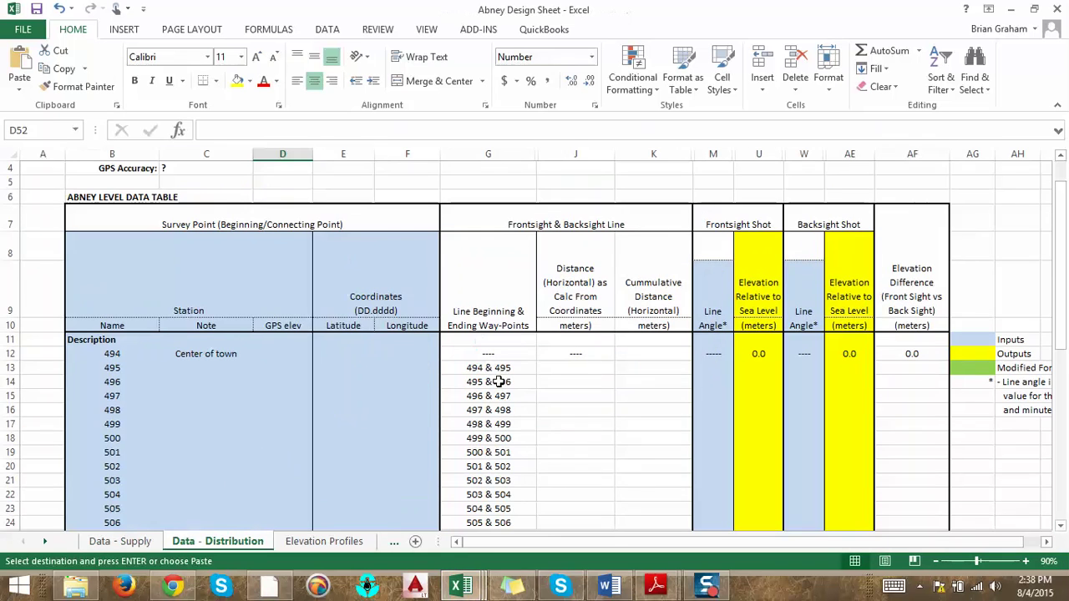
- Paste the elevations as values into the GPS elev column starting at D12
left_click(286, 356)
right_click(285, 357)
left_click(339, 110)
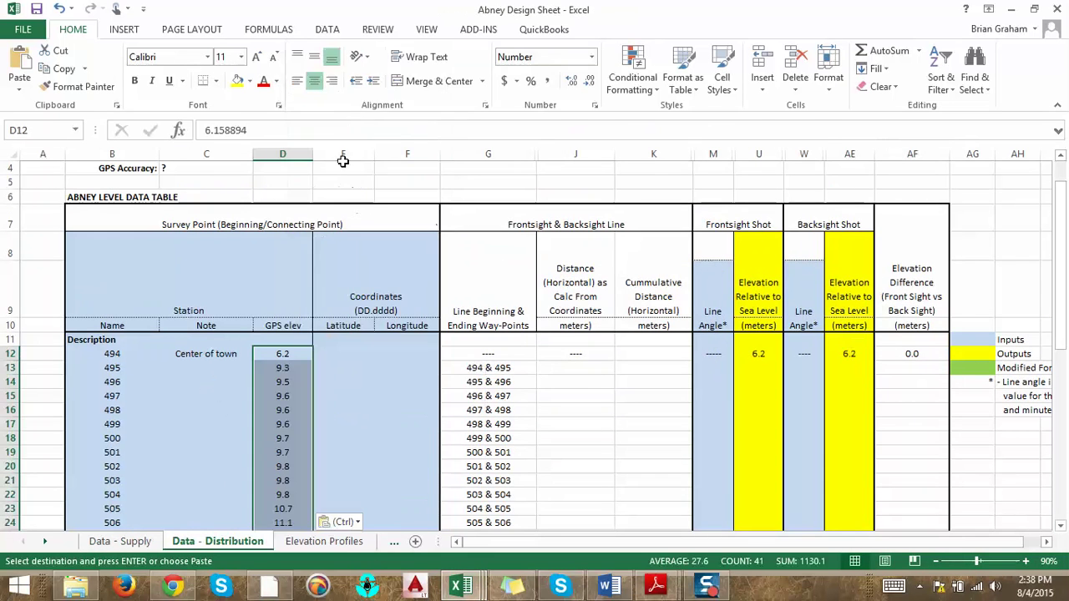
left_click(342, 396)
- Copy the lat and lon coordinates from Book3, undoing an accidental paste first
mouse_move(460, 584)
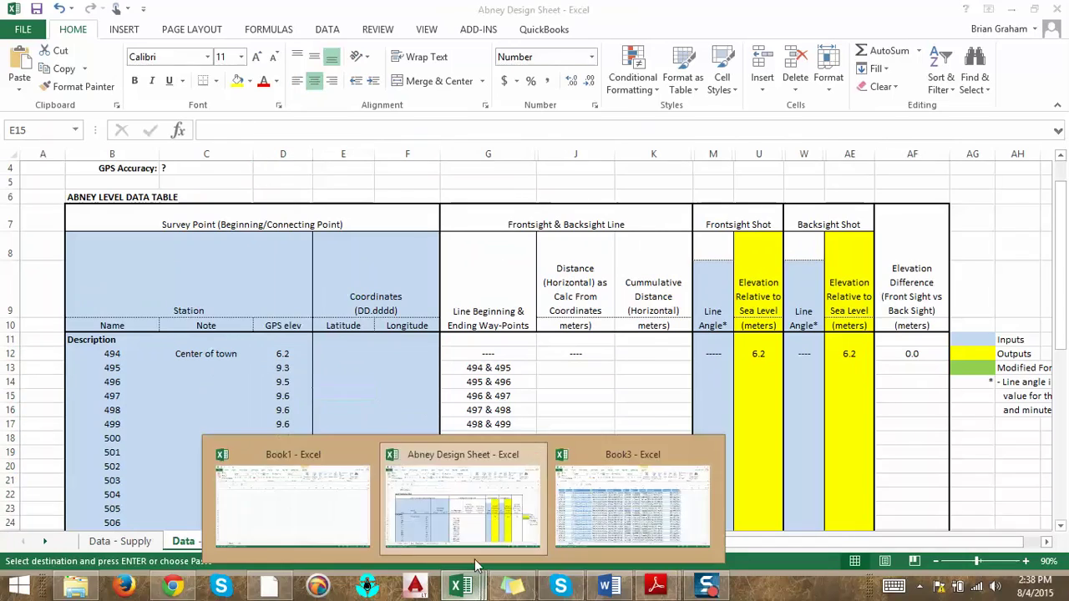
left_click(572, 499)
left_click_drag(499, 189, 562, 438)
right_click(560, 434)
left_click(610, 122)
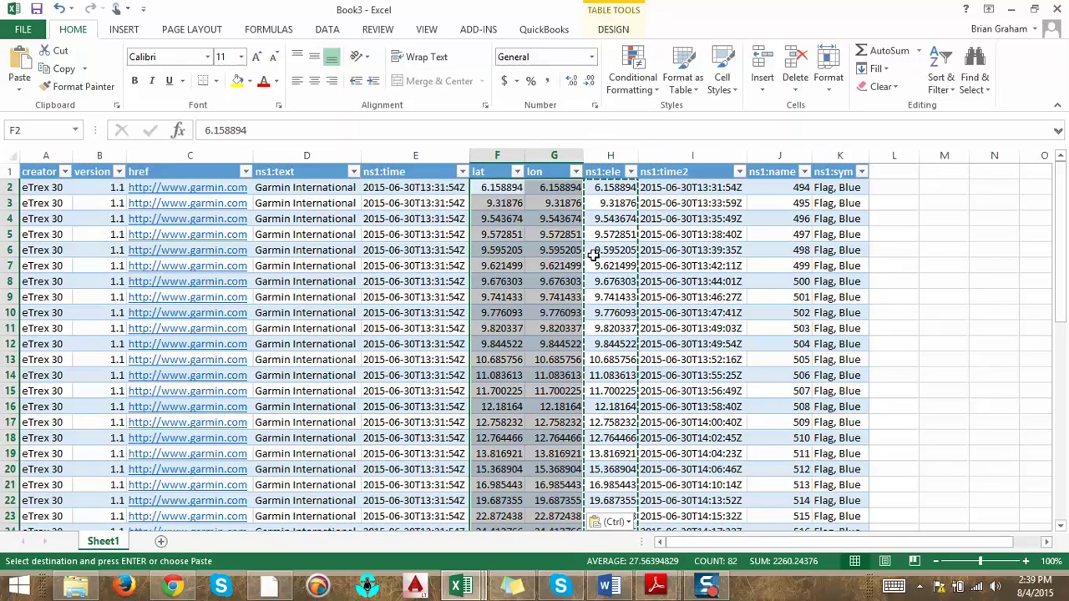
key("ctrl+z")
right_click(540, 202)
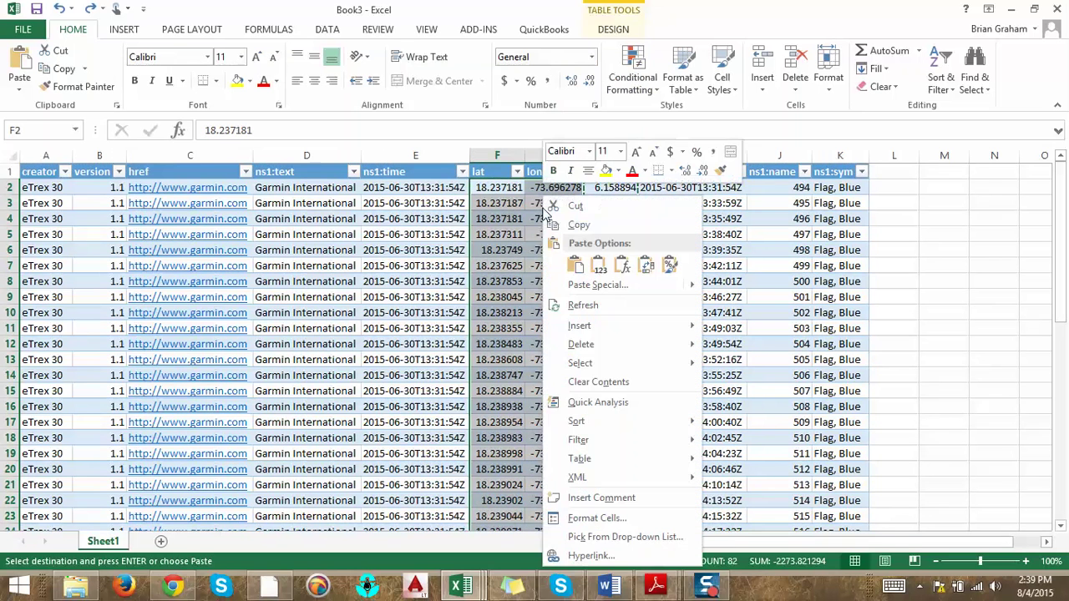
left_click(589, 227)
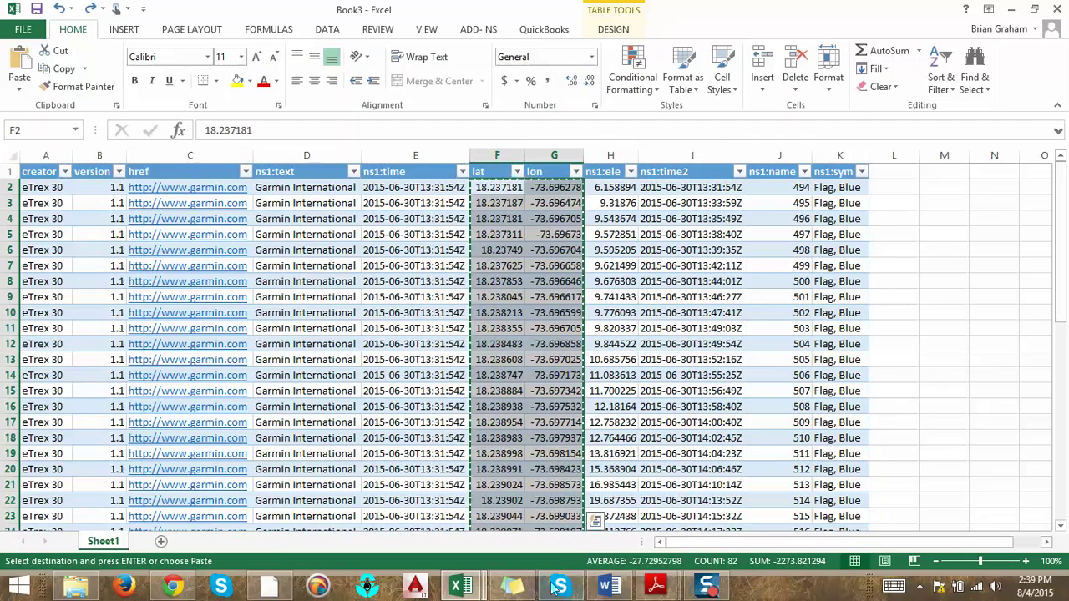
- Paste the coordinates at E12 in the Abney Design Sheet and inspect the J18 distance formula
mouse_move(473, 589)
left_click(454, 539)
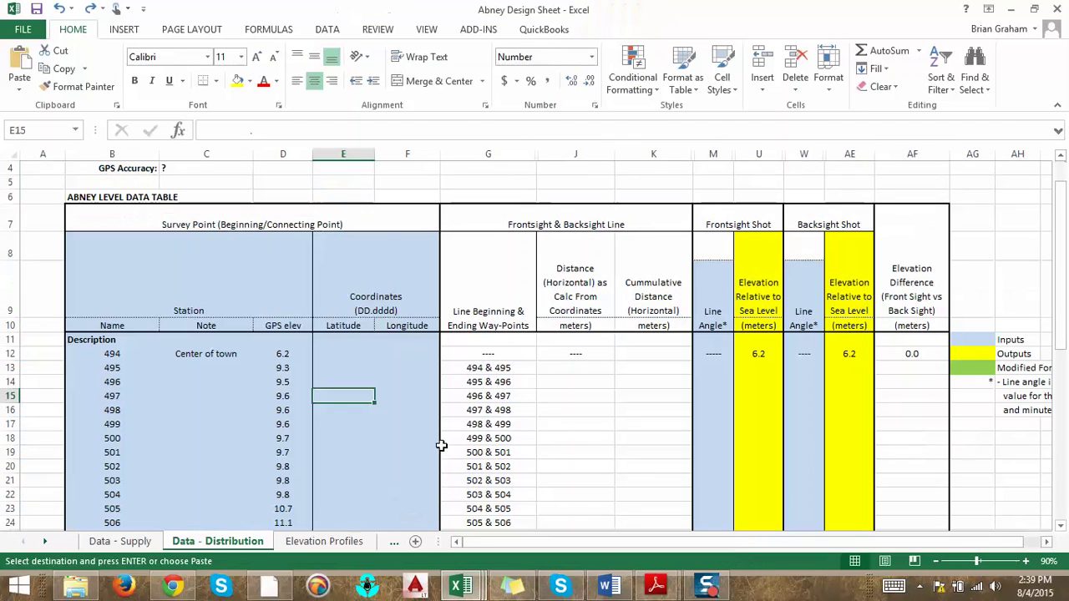
left_click(348, 356)
right_click(347, 357)
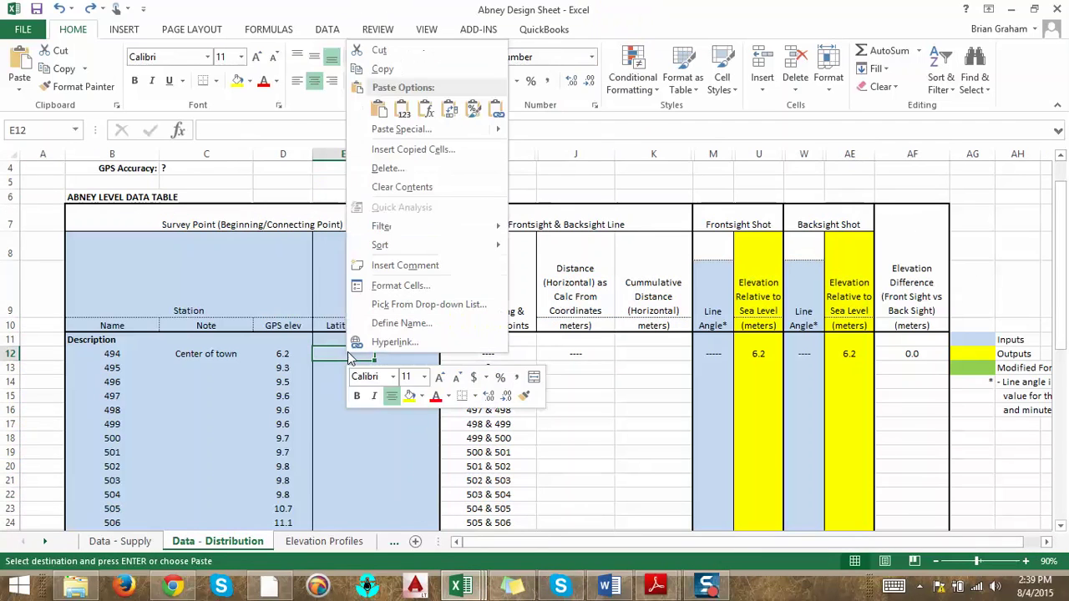
left_click(401, 121)
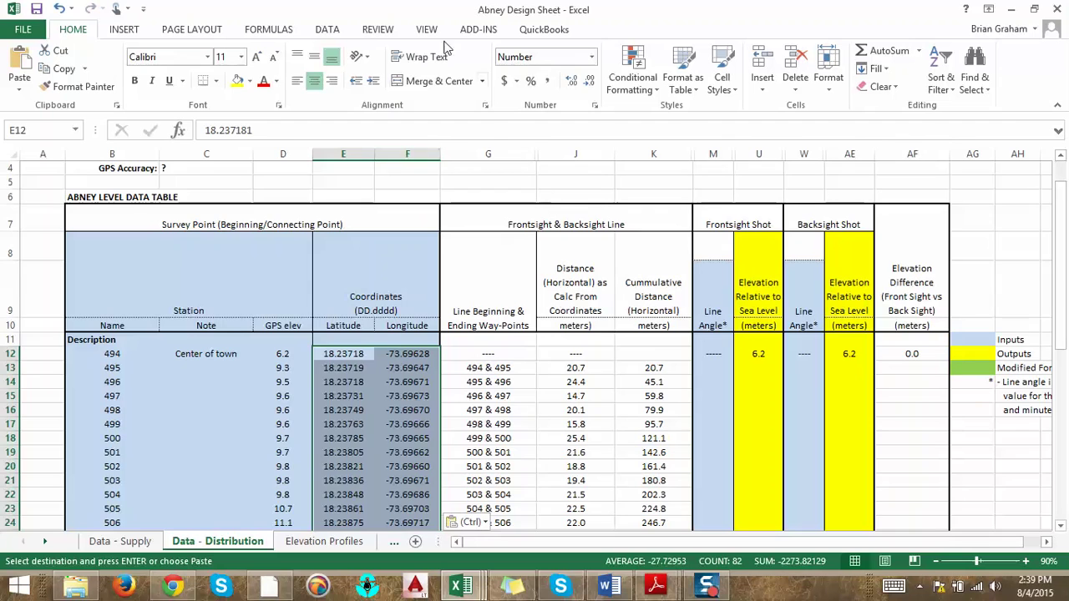
left_click(608, 440)
- Enter 0 as the starting cumulative distance in K12
scroll(643, 432, "down", 1)
scroll(655, 430, "down", 9)
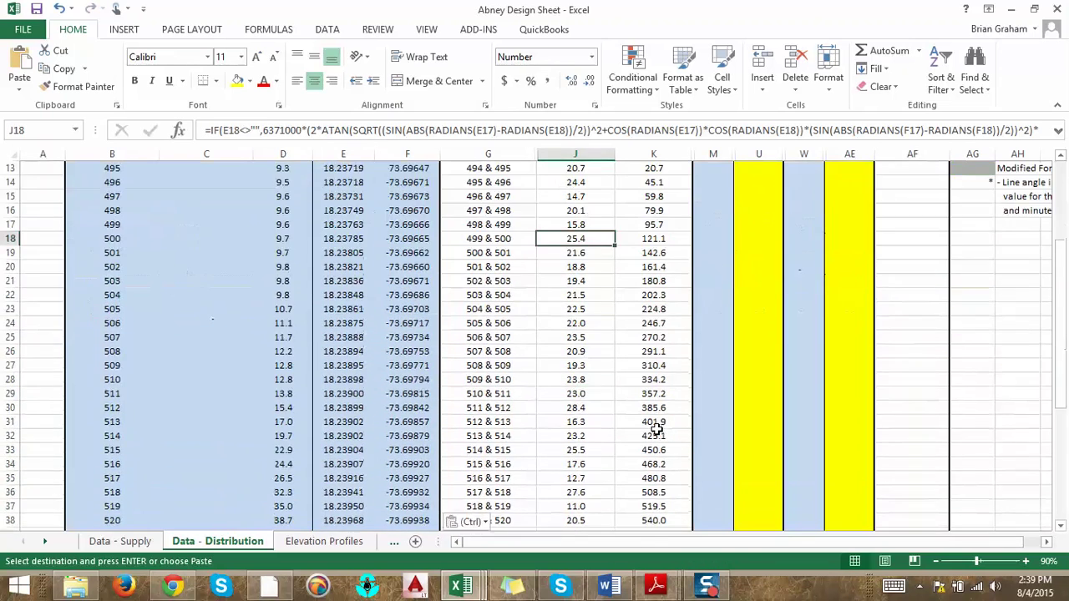
scroll(456, 456, "up", 5)
scroll(455, 456, "up", 4)
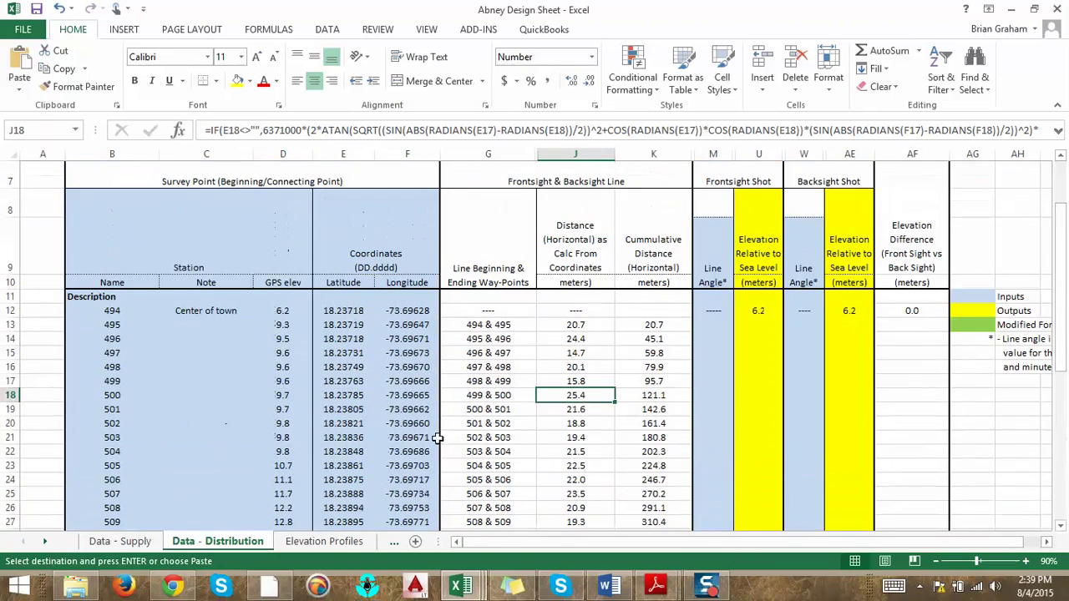
left_click(577, 325)
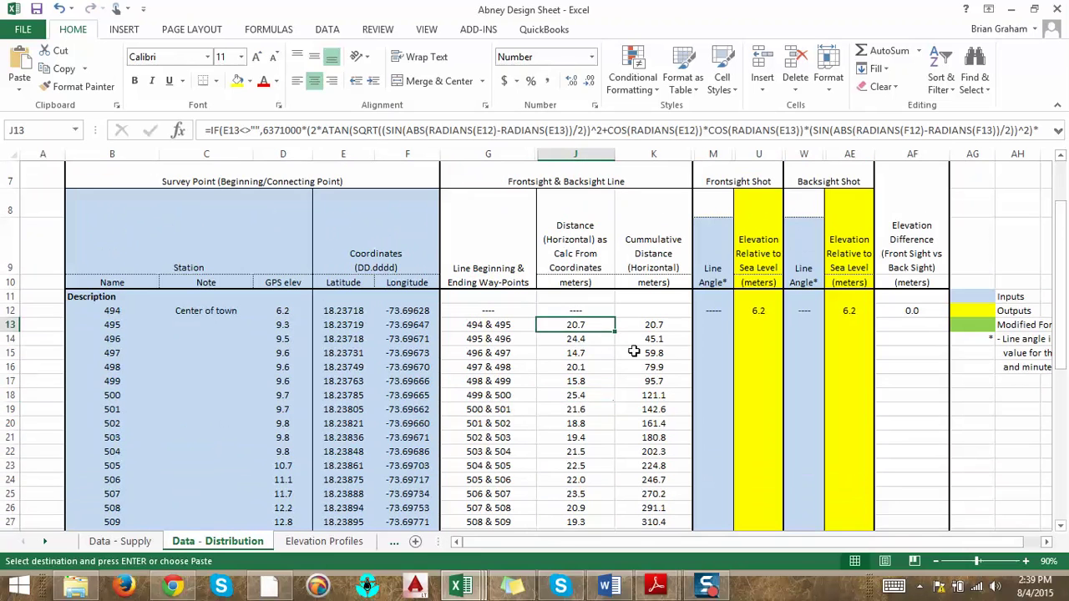
left_click(648, 313)
type("0")
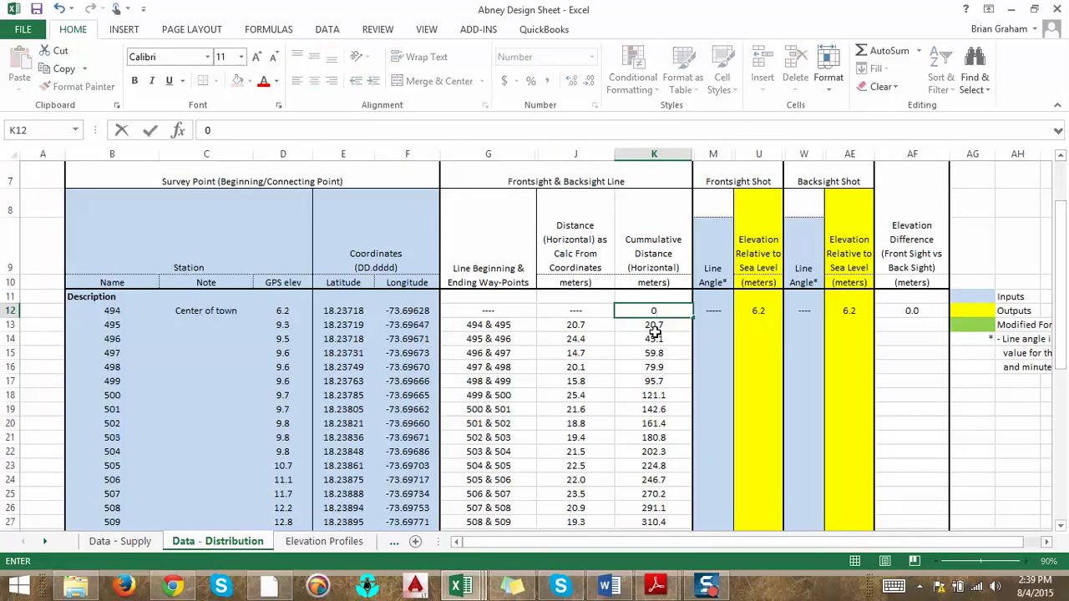
key("Return")
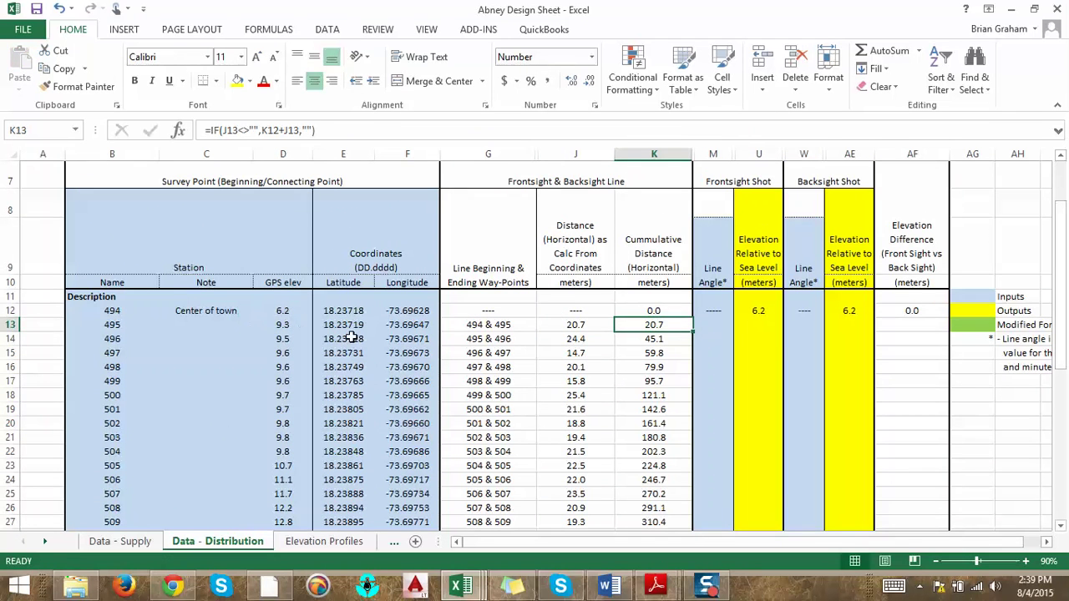
- Check the J13 distance formula, K12, and the final cumulative distance 833.8 in K52
scroll(334, 342, "down", 1)
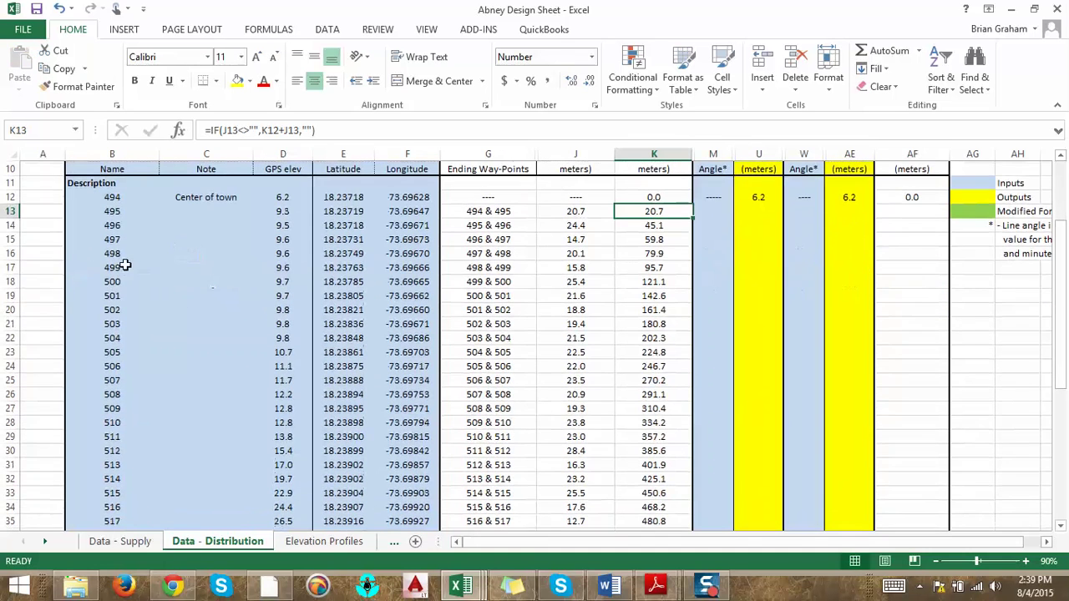
left_click(177, 541)
scroll(198, 406, "up", 2)
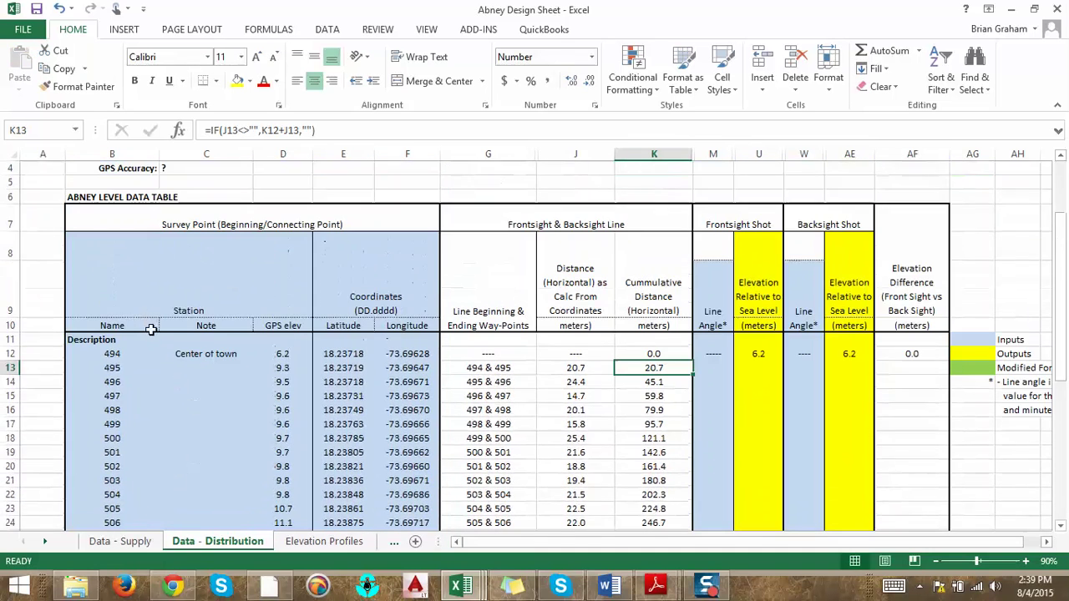
scroll(355, 390, "down", 1)
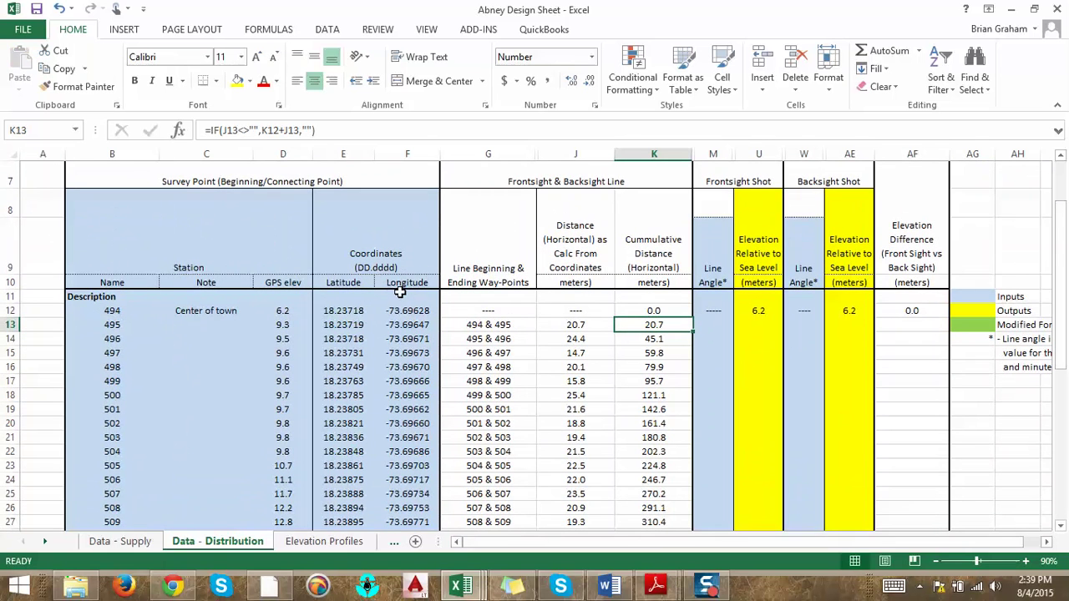
left_click(575, 325)
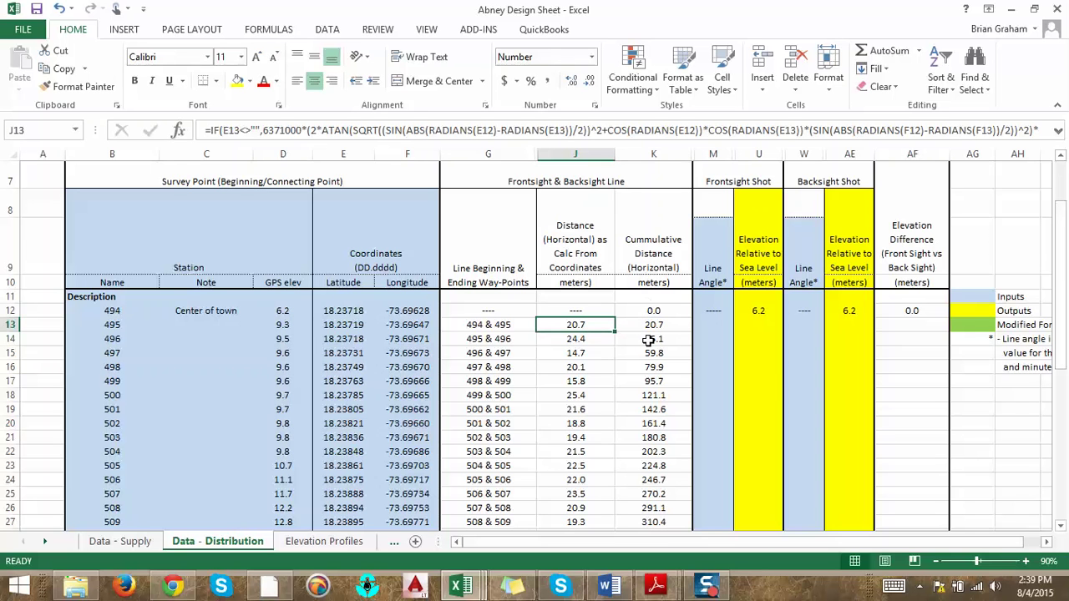
left_click(656, 312)
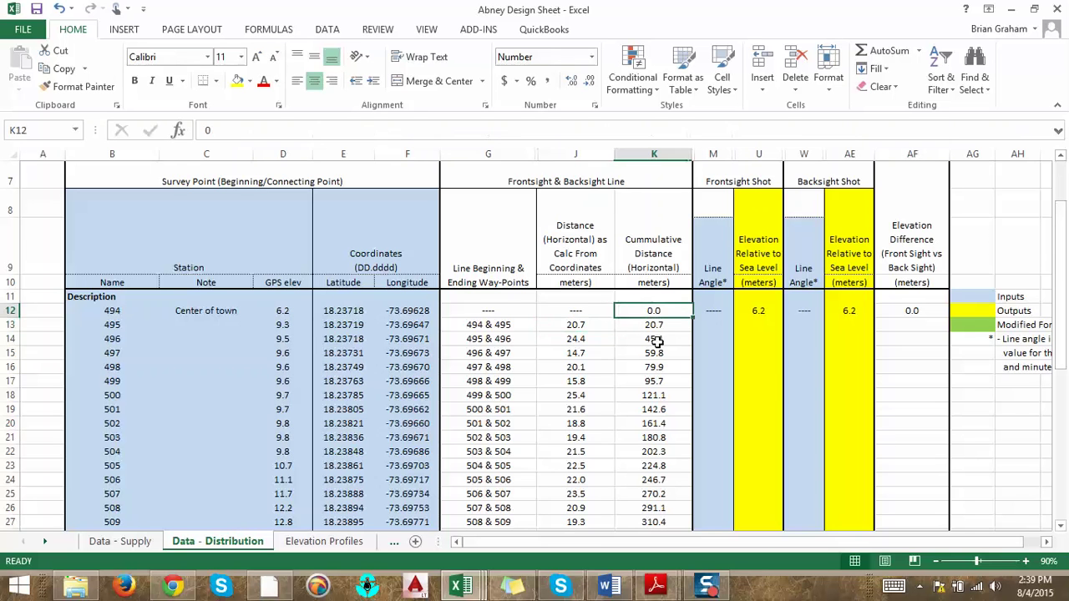
scroll(654, 353, "down", 8)
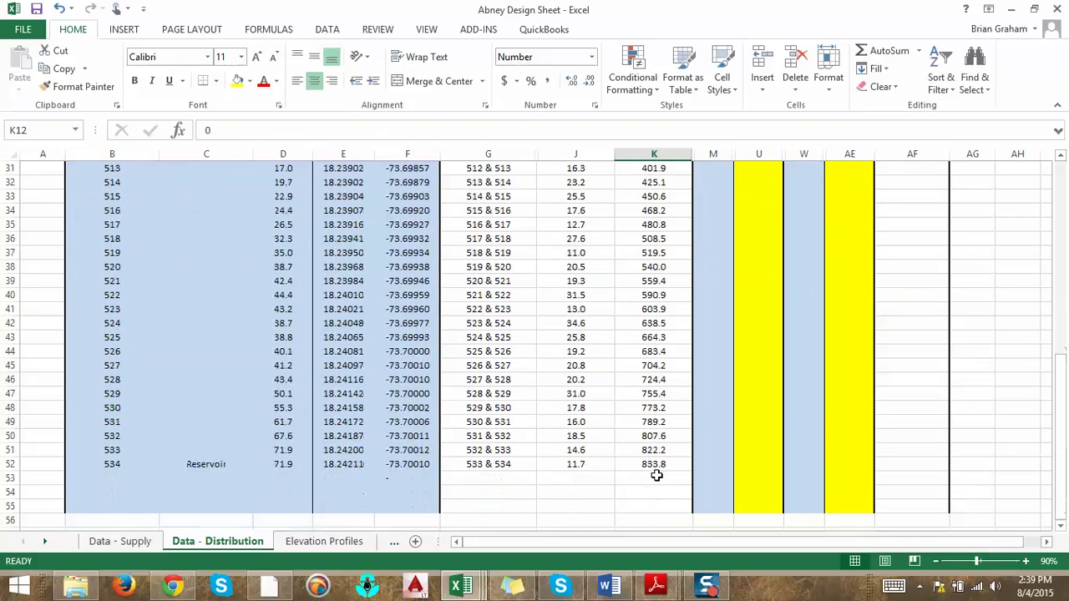
left_click(657, 464)
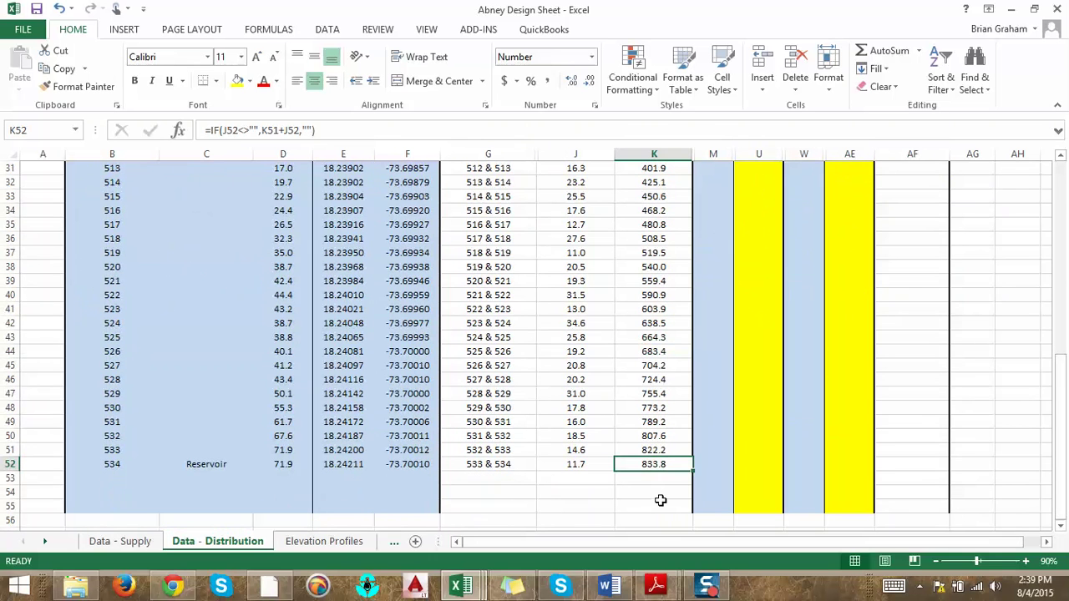
- Check the GPS elevations for station 494 and the last station, the Reservoir at 71.9
scroll(659, 495, "up", 10)
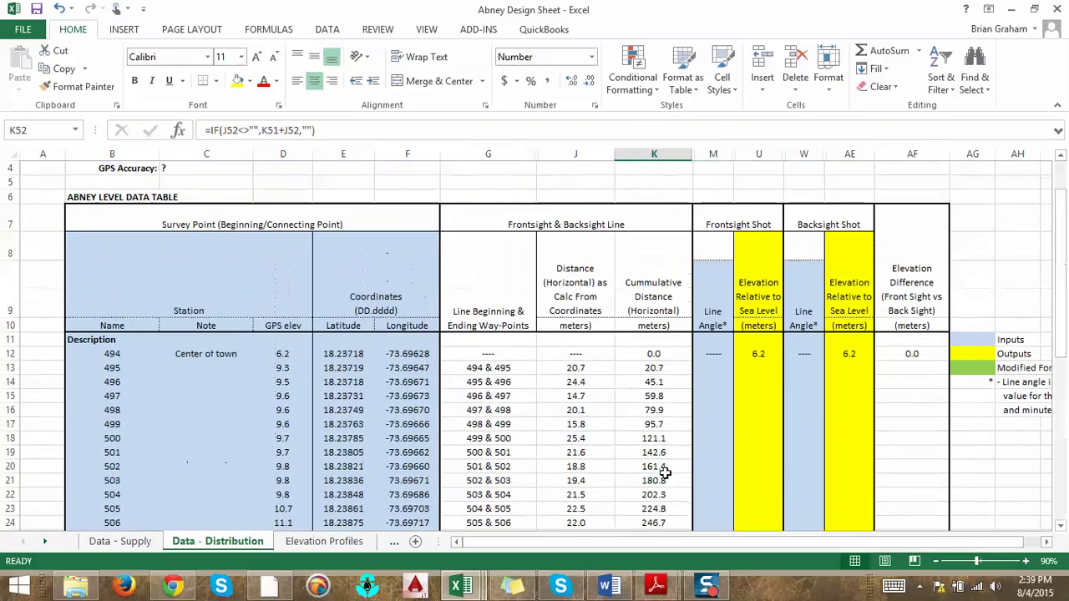
scroll(706, 406, "down", 5)
scroll(708, 410, "down", 6)
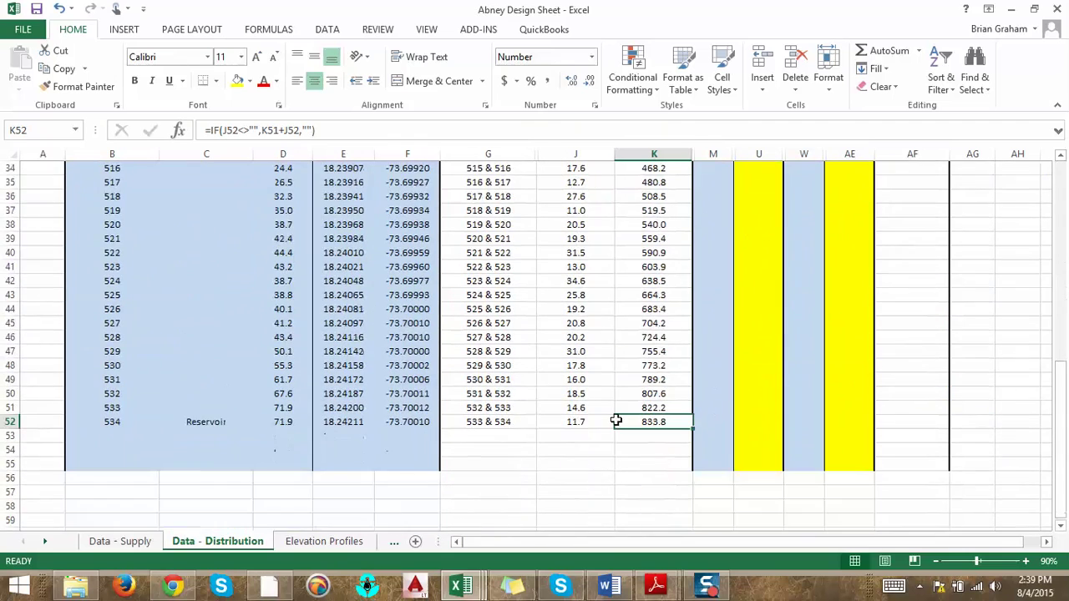
scroll(288, 425, "up", 4)
scroll(288, 426, "up", 6)
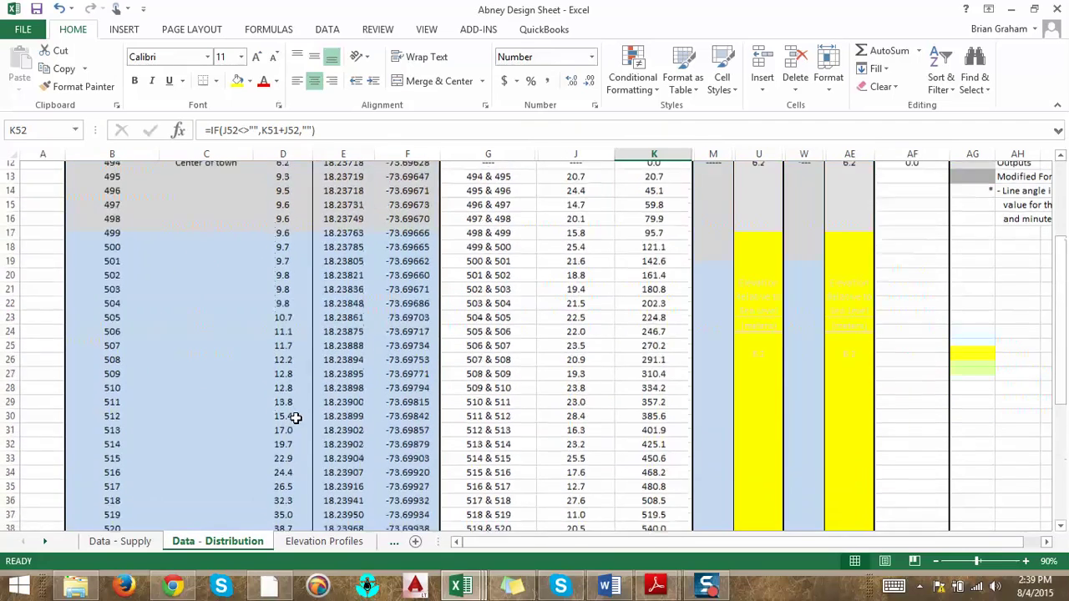
left_click(283, 353)
scroll(291, 442, "down", 10)
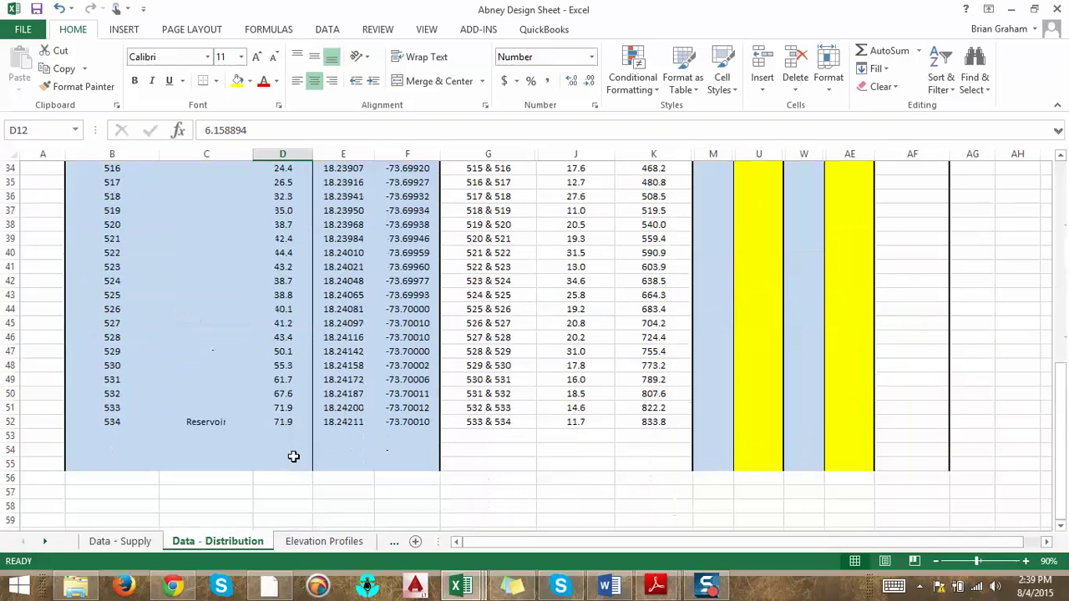
scroll(293, 454, "up", 11)
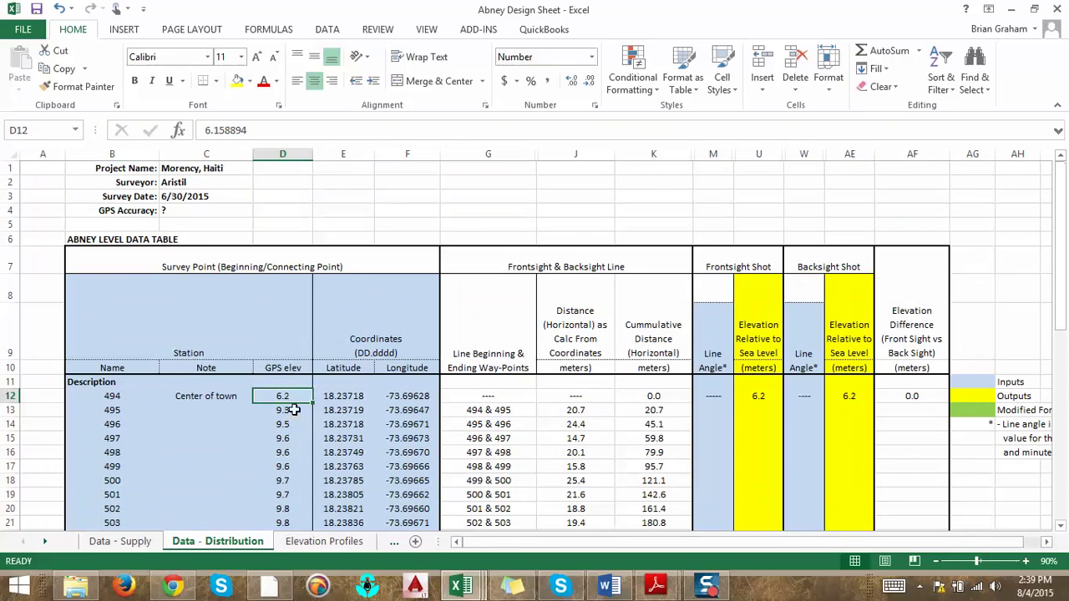
scroll(294, 413, "down", 9)
scroll(300, 413, "down", 3)
left_click(282, 379)
scroll(289, 342, "up", 10)
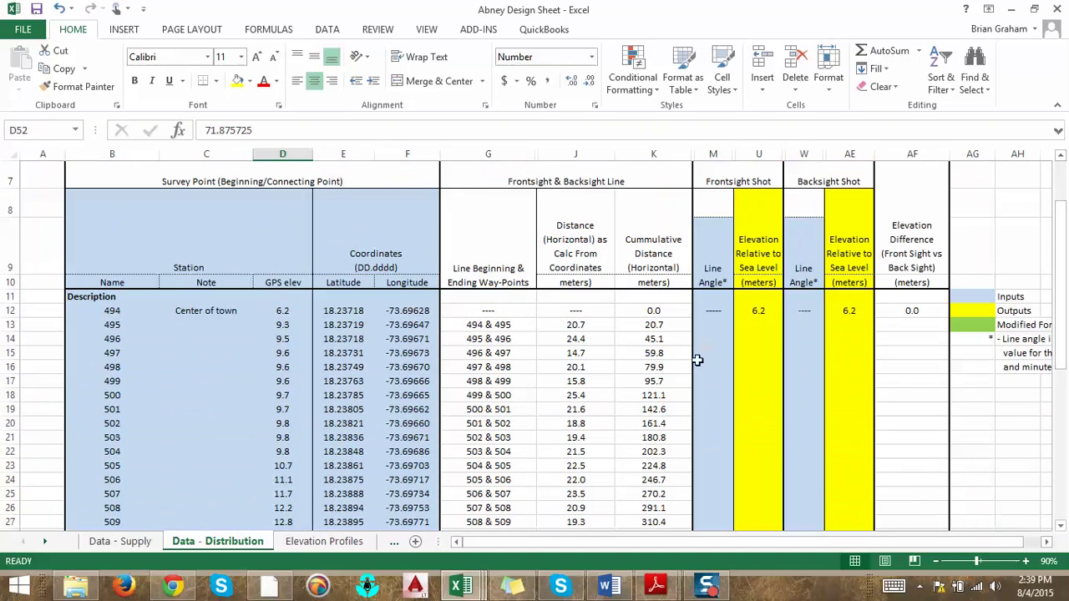
left_click(713, 326)
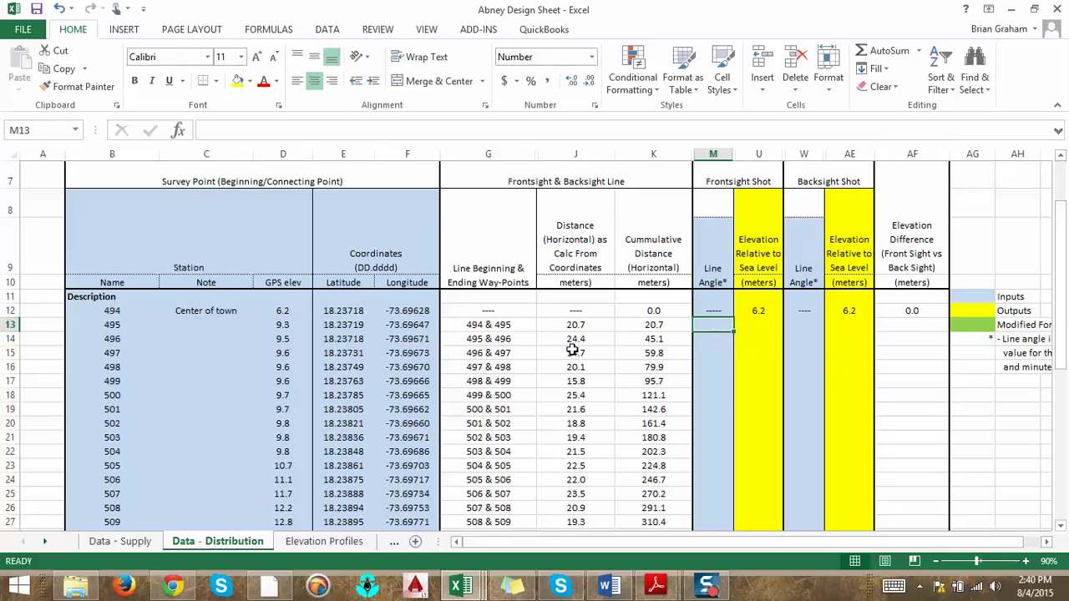
left_click(284, 311)
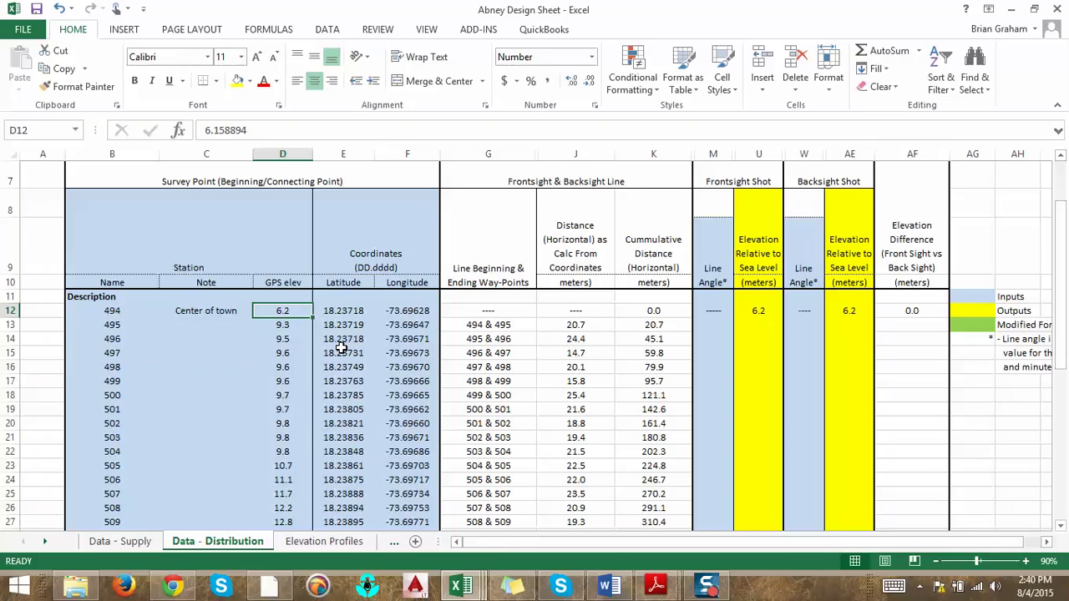
scroll(305, 376, "down", 7)
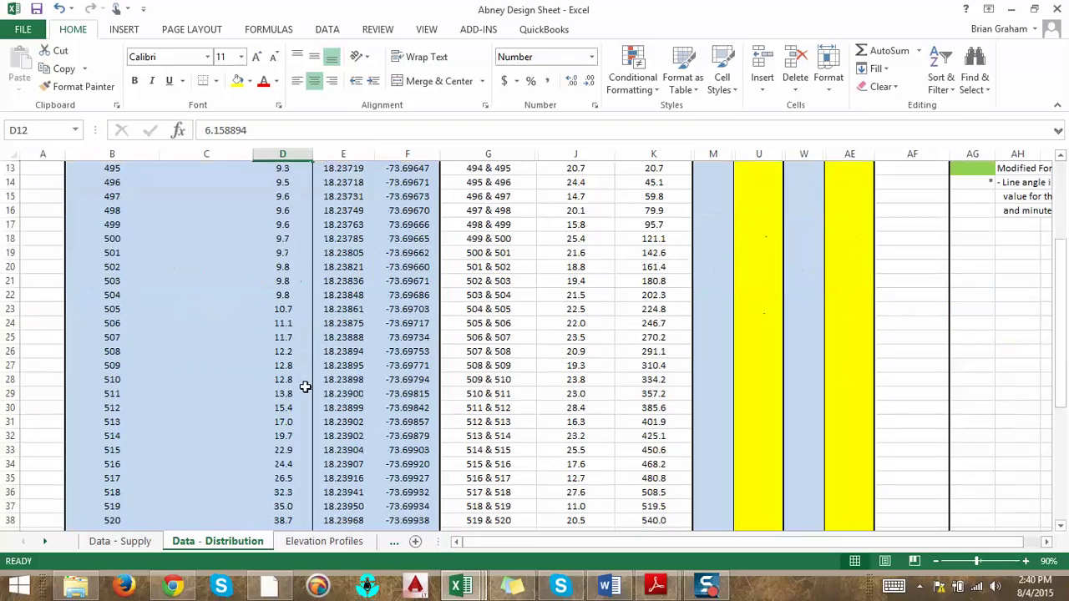
scroll(604, 467, "up", 7)
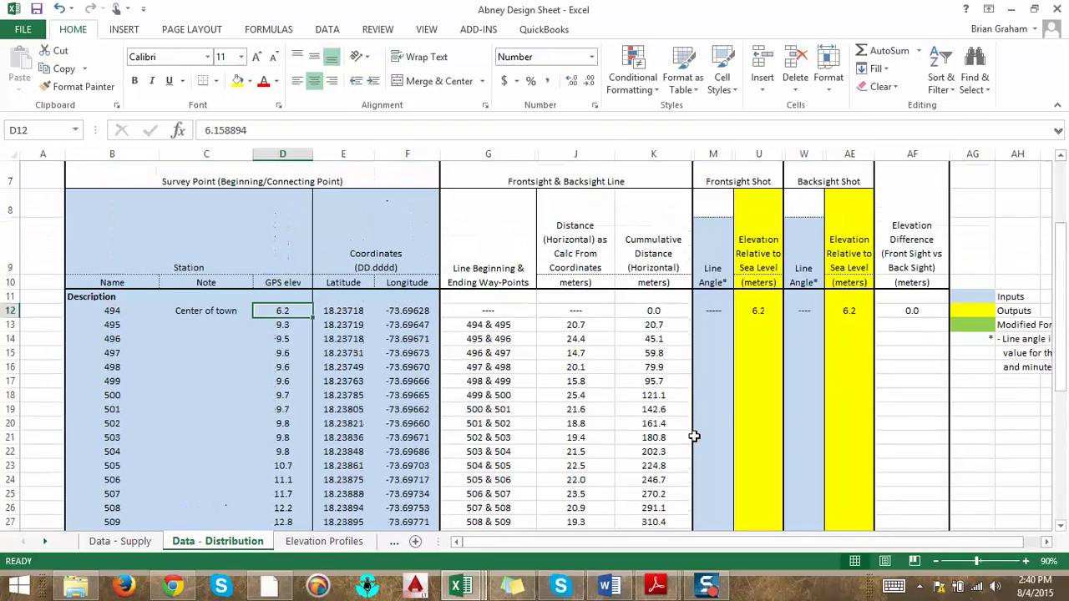
left_click(717, 324)
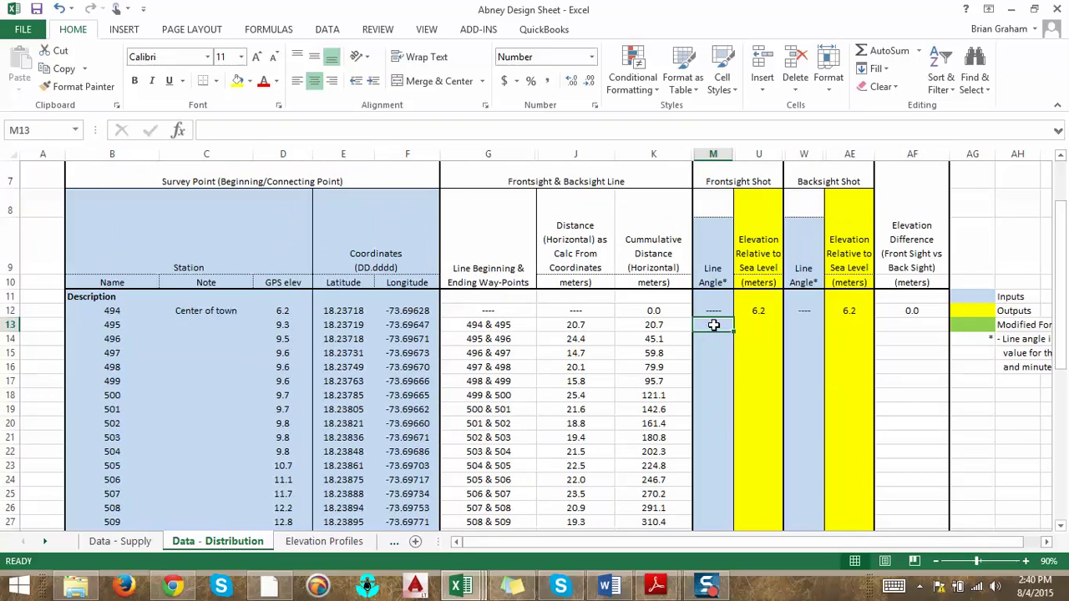
- Bring scan.pdf forward and scroll through its handwritten field-note pages
mouse_move(656, 585)
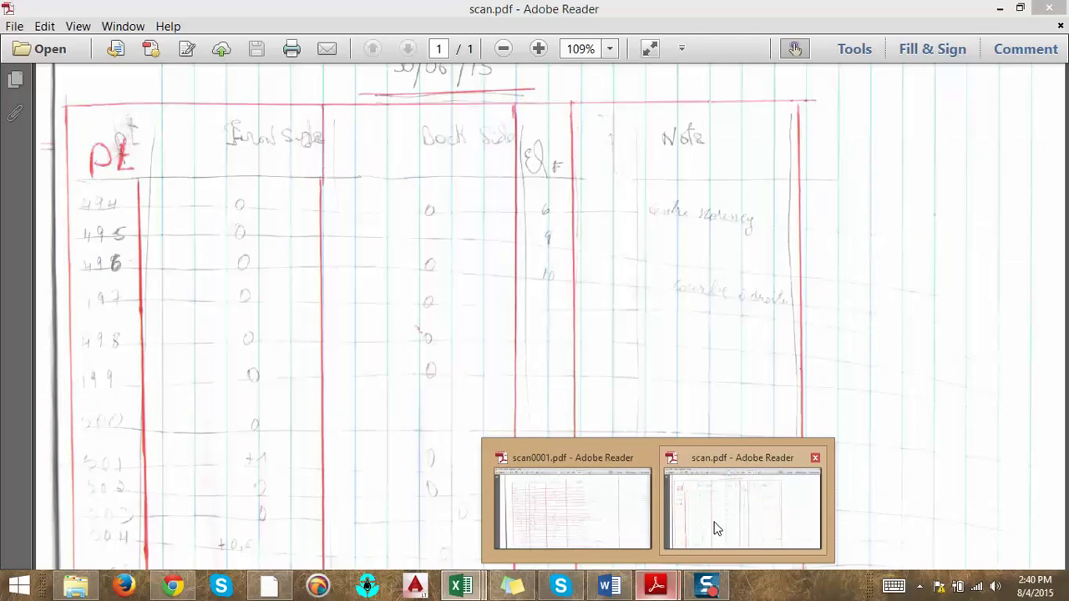
left_click(716, 527)
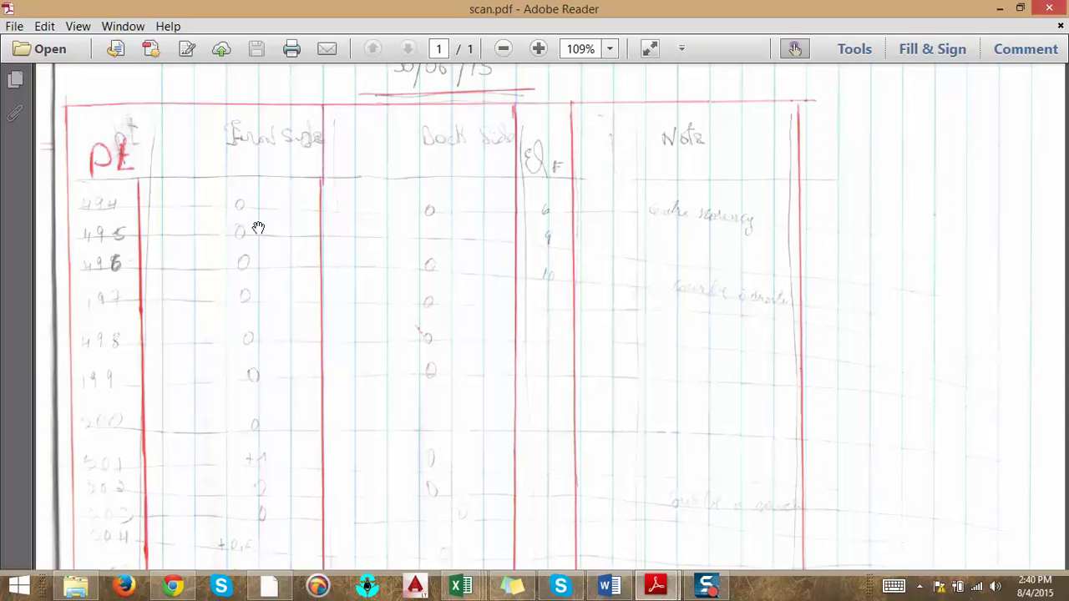
scroll(262, 363, "down", 2)
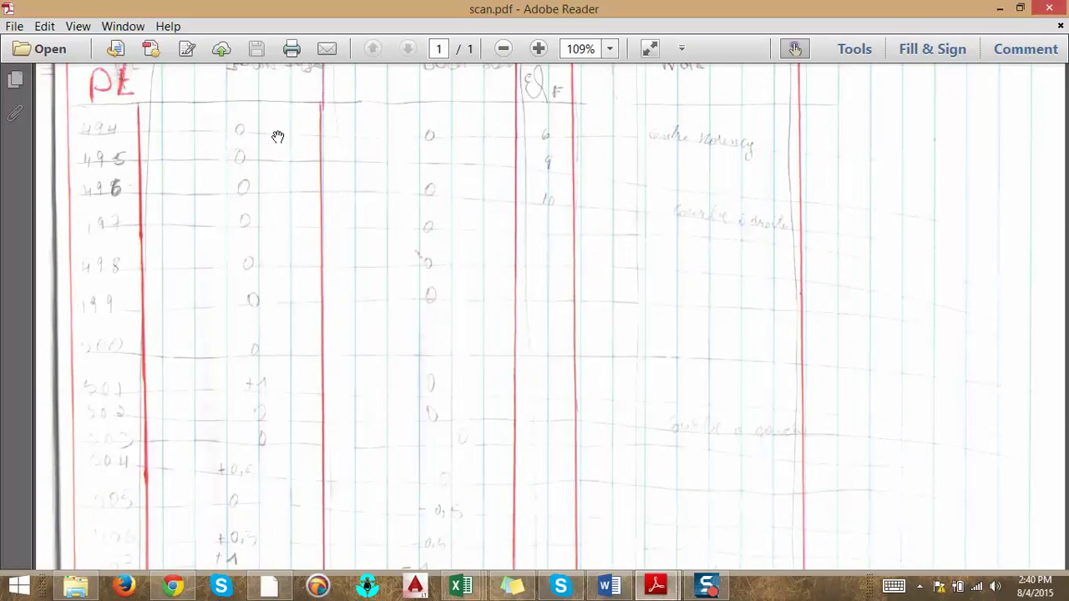
scroll(267, 376, "down", 1)
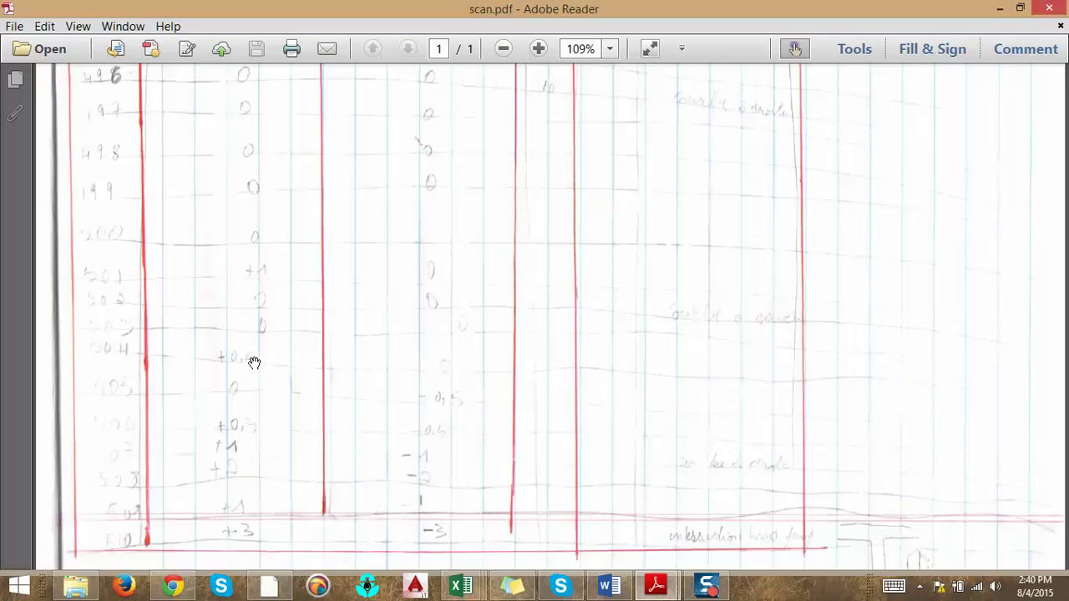
scroll(253, 362, "down", 2)
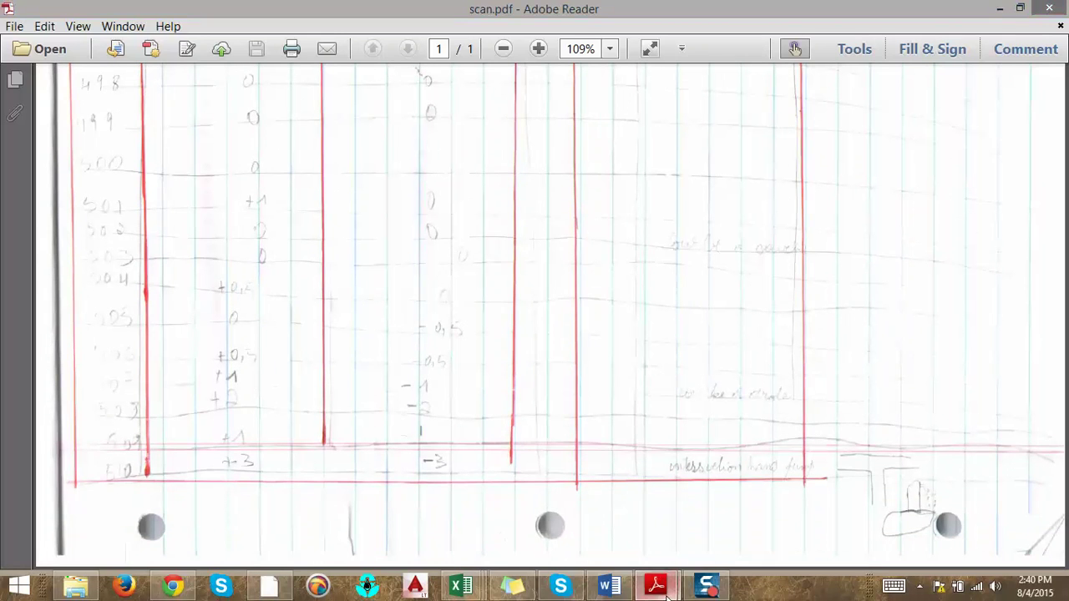
- Switch to scan0001.pdf and scroll through its field notes
mouse_move(656, 585)
left_click(605, 531)
scroll(265, 313, "up", 2)
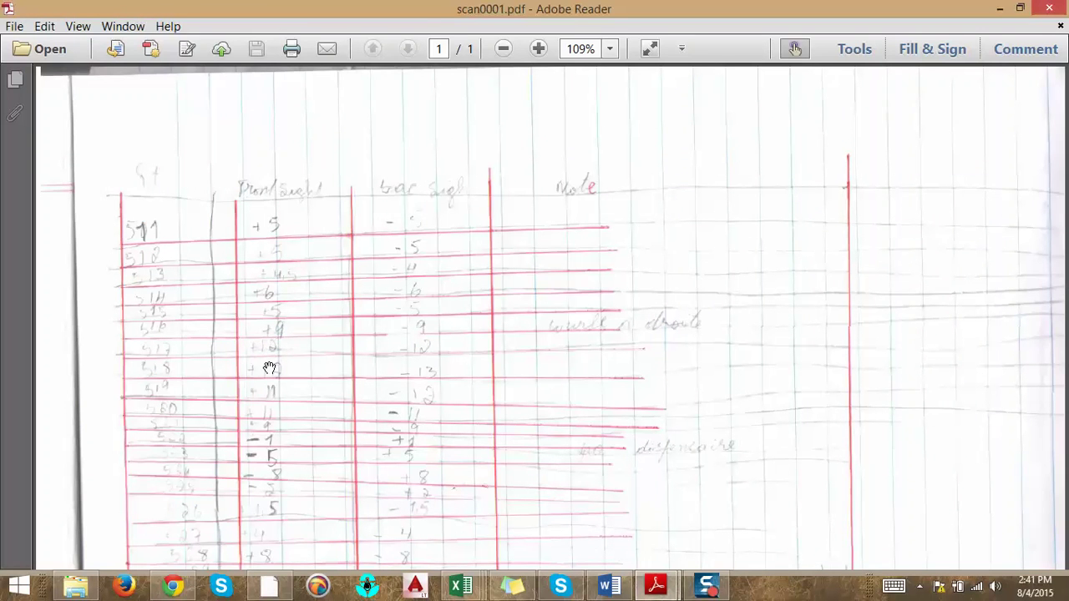
scroll(268, 413, "down", 2)
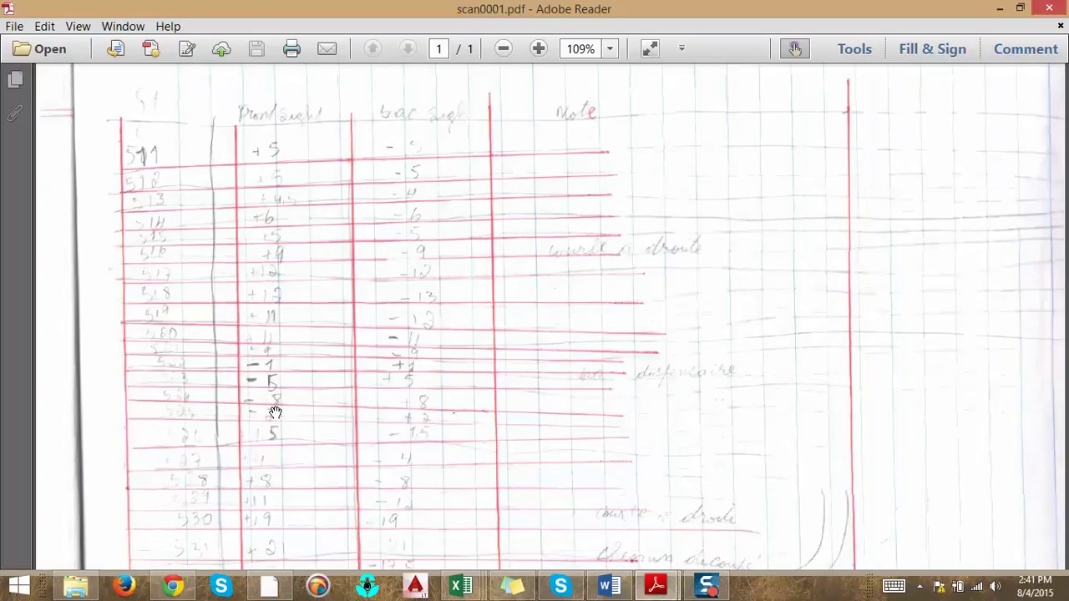
scroll(270, 354, "down", 1)
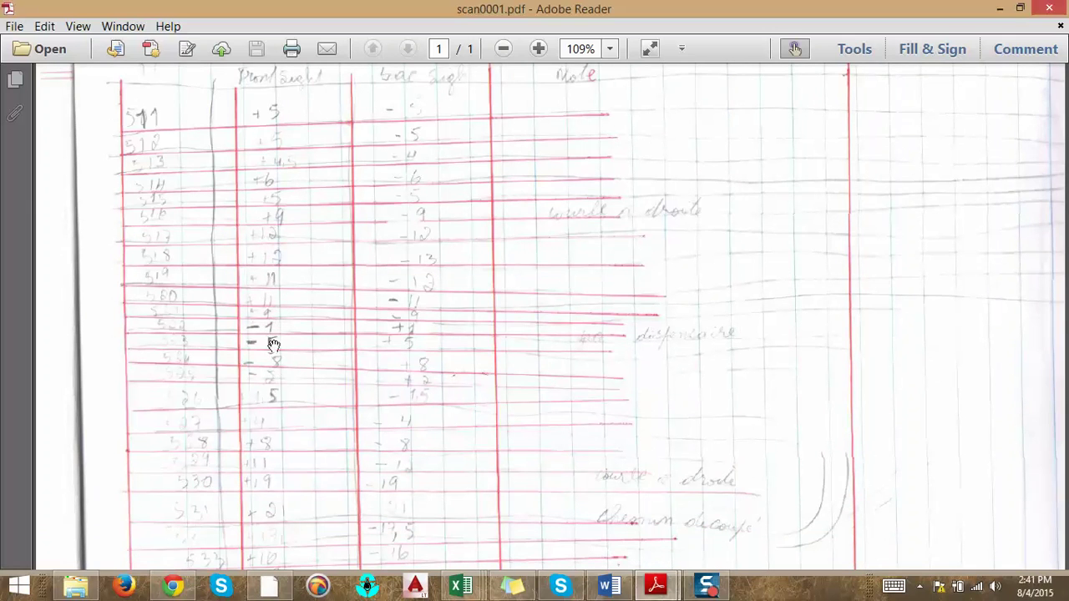
scroll(270, 440, "down", 2)
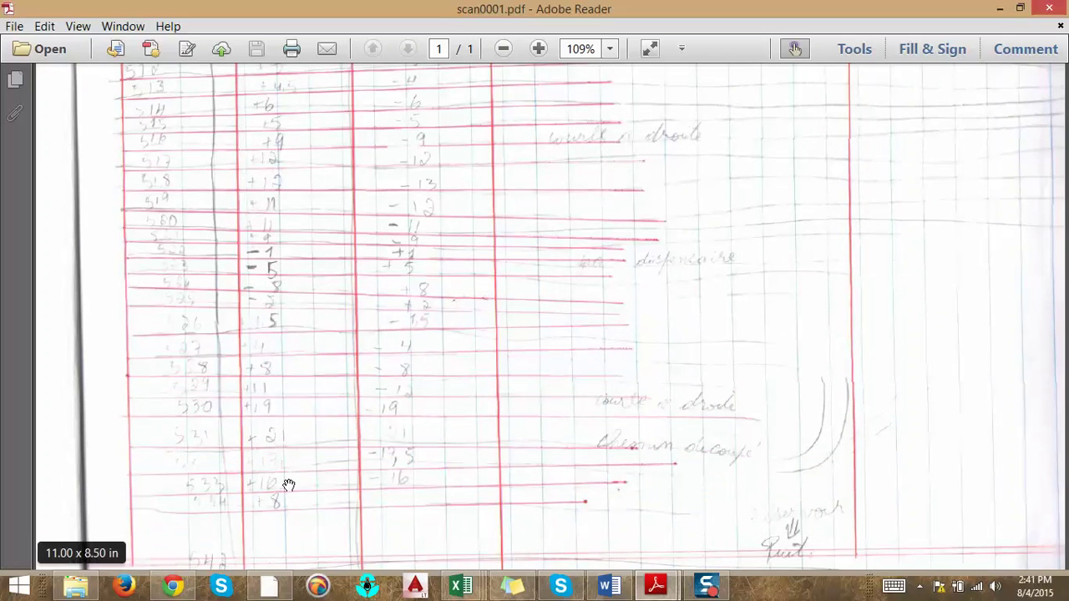
scroll(284, 484, "down", 1)
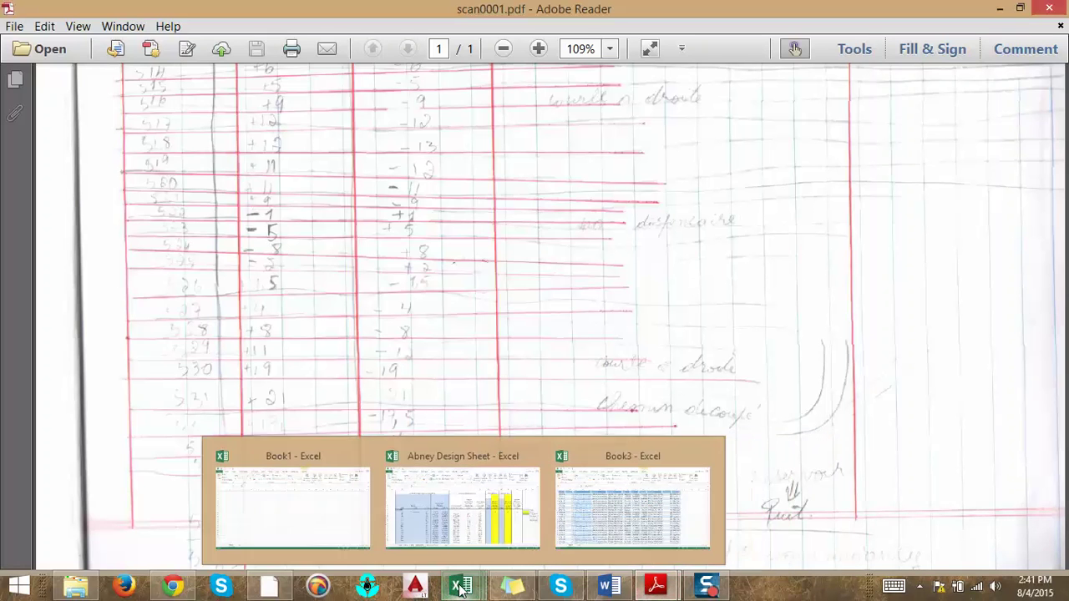
- Recheck the scan.pdf notes, then return to the Abney Design Sheet workbook
left_click(470, 531)
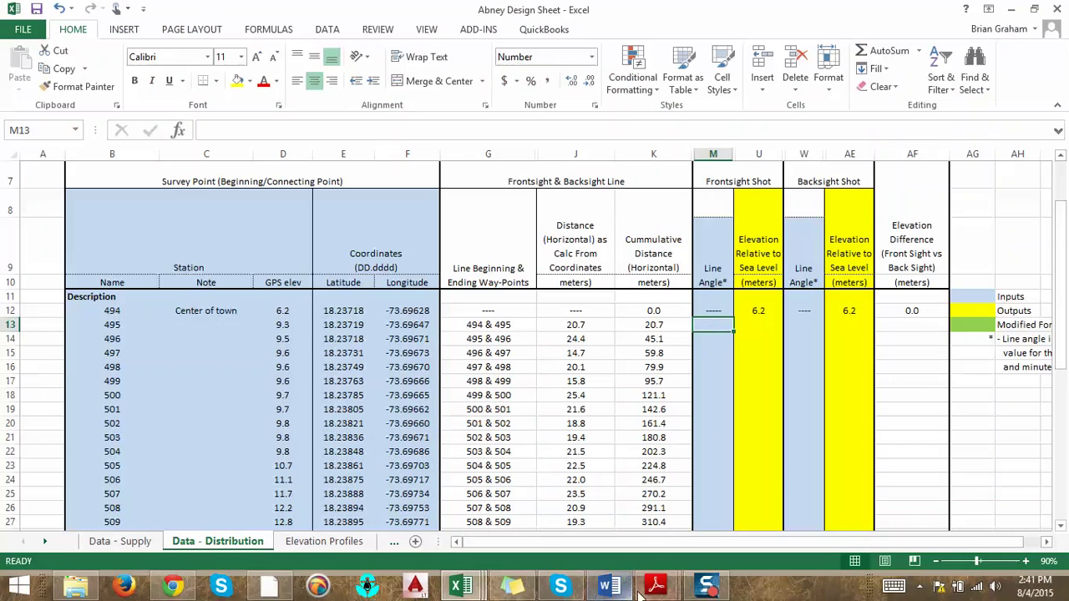
left_click(683, 514)
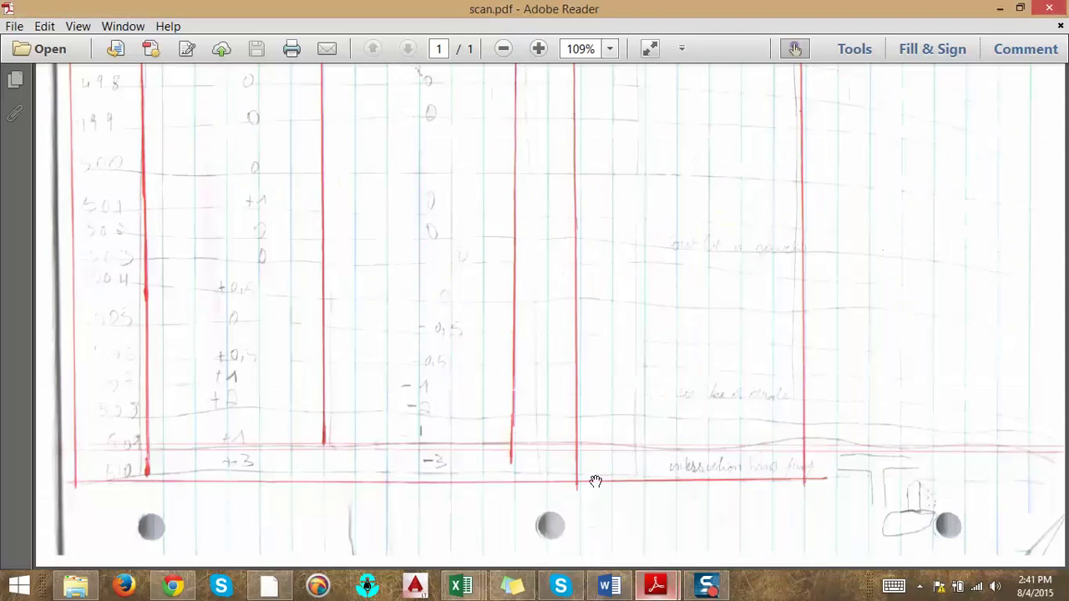
scroll(329, 367, "up", 5)
scroll(320, 380, "up", 2)
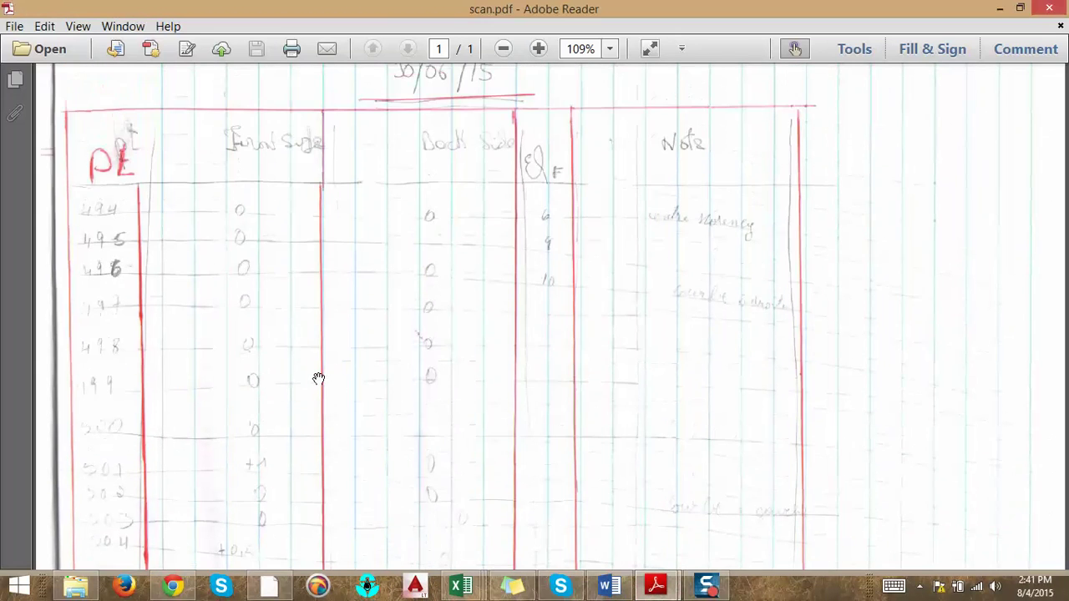
scroll(318, 379, "down", 6)
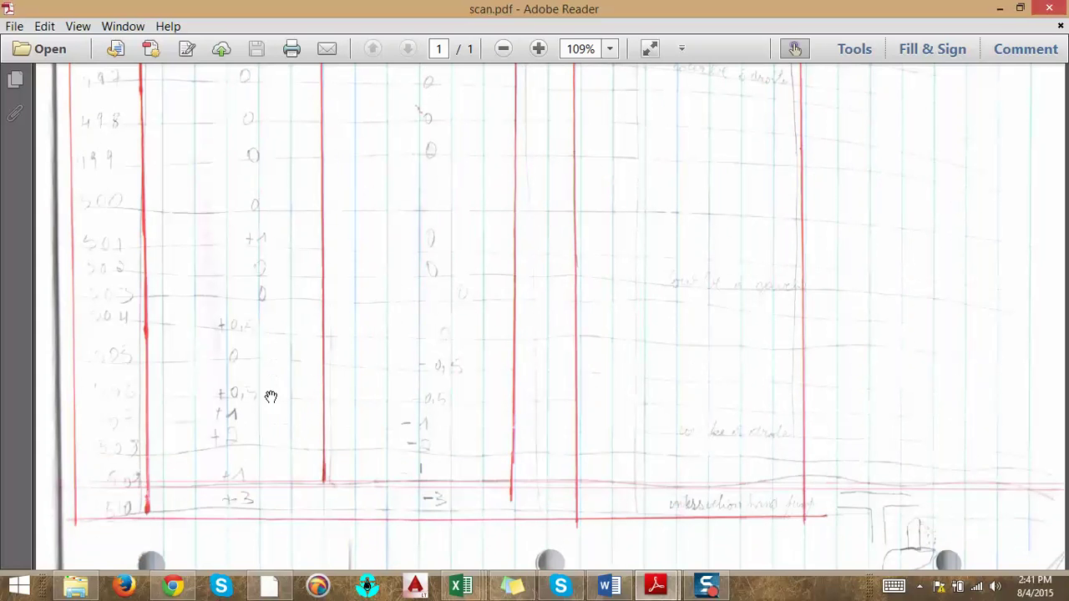
mouse_move(461, 587)
mouse_move(480, 519)
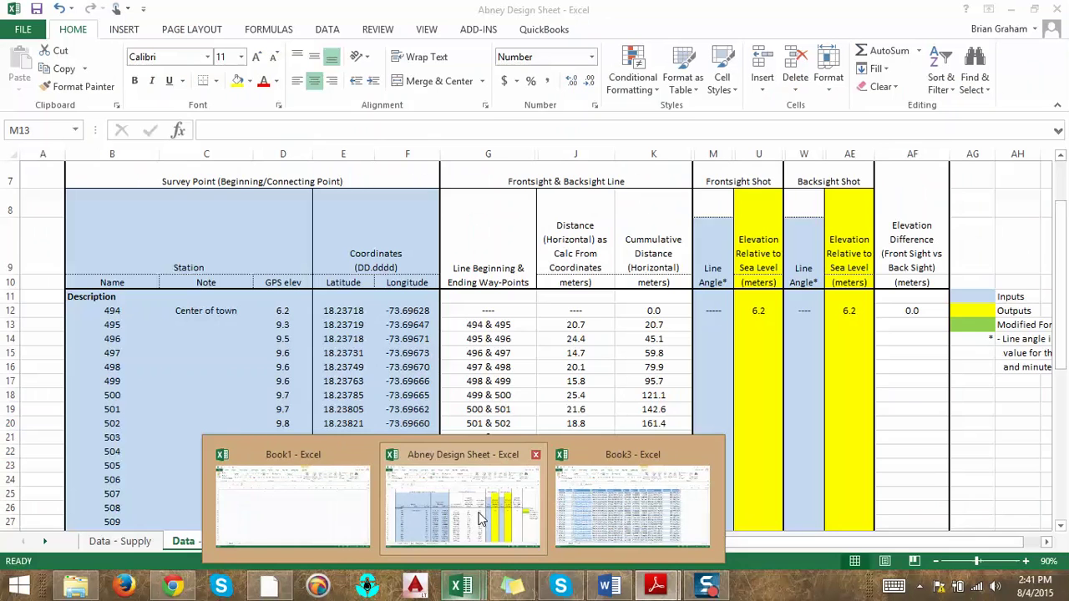
left_click(480, 519)
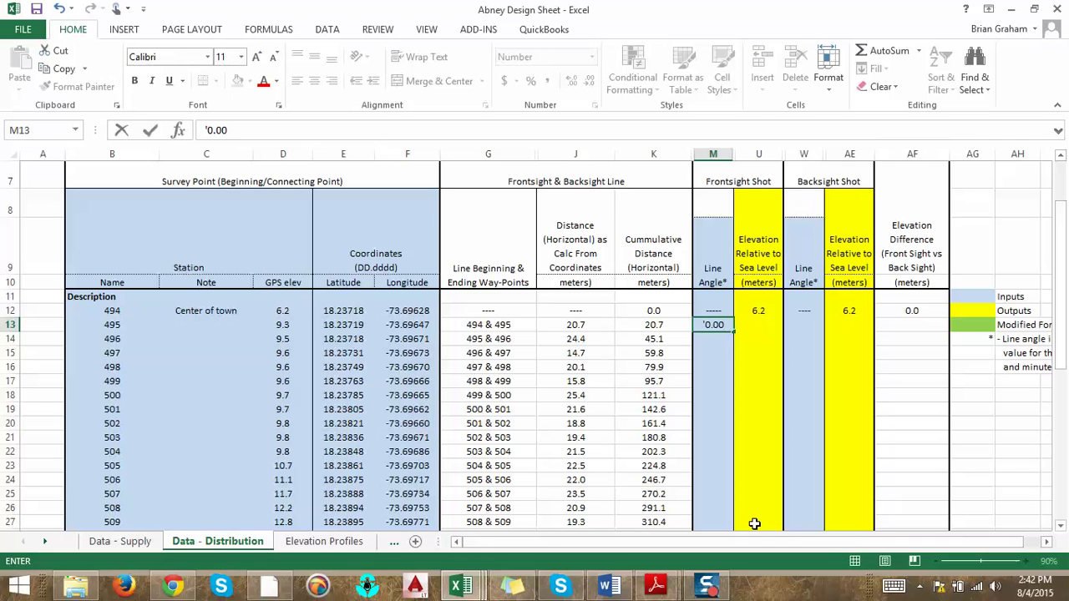
- Commit 0.00 for station 495 and correct M14's mistaken 4.44 to 0.00
key("Return")
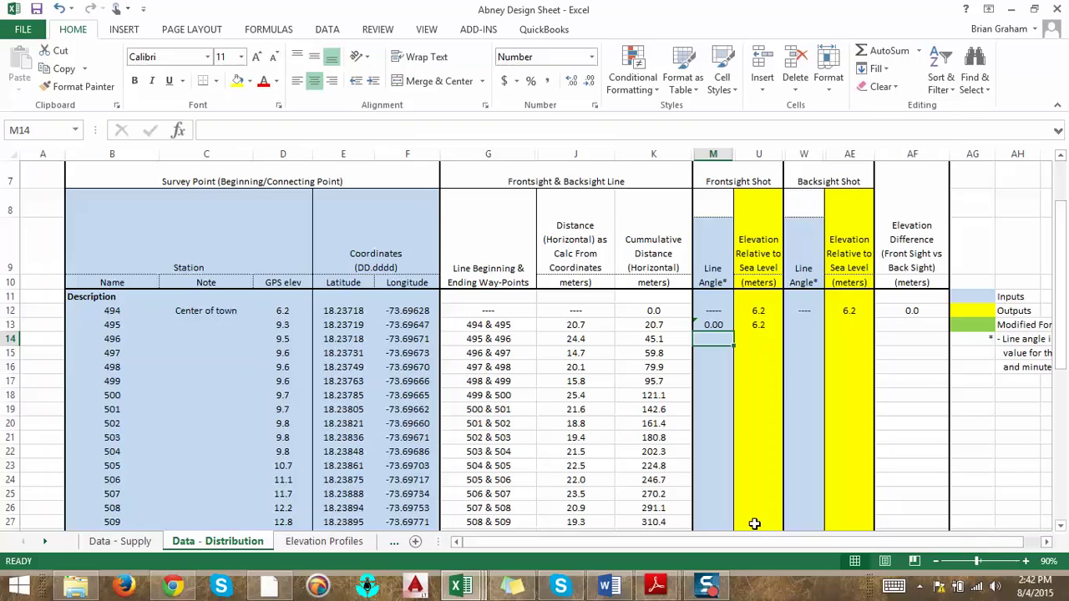
type("'4.44")
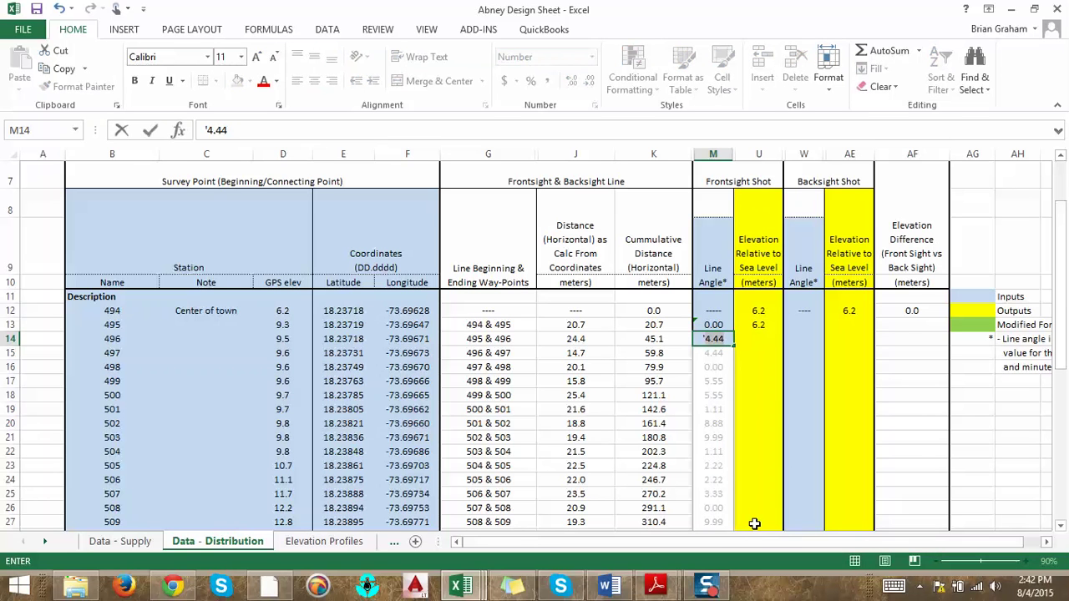
key("BackSpace")
key("BackSpace")
key("BackSpace")
key("BackSpace")
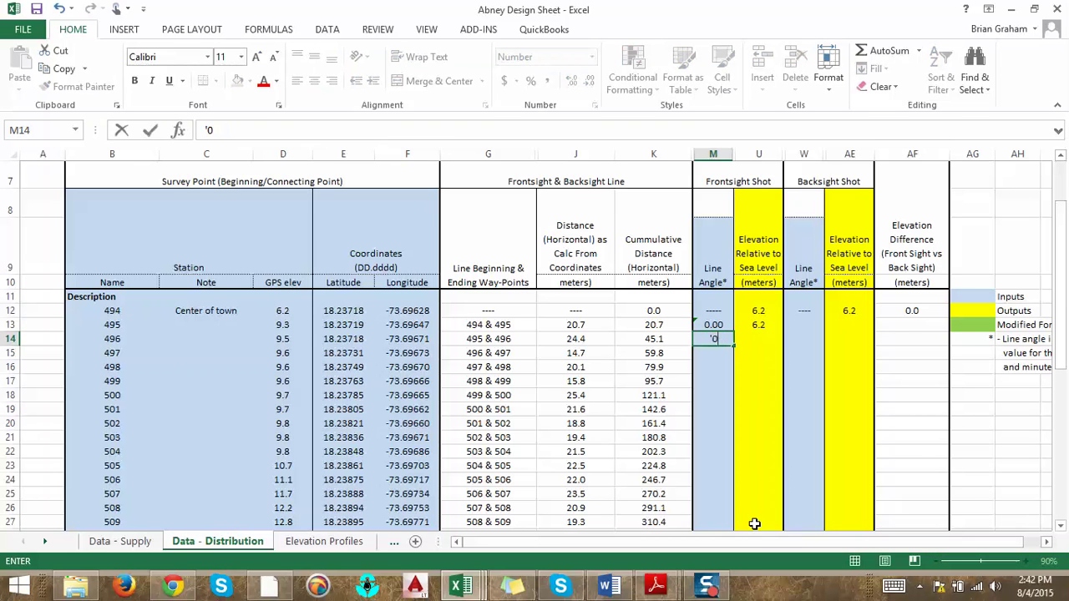
type("0.00")
key("Return")
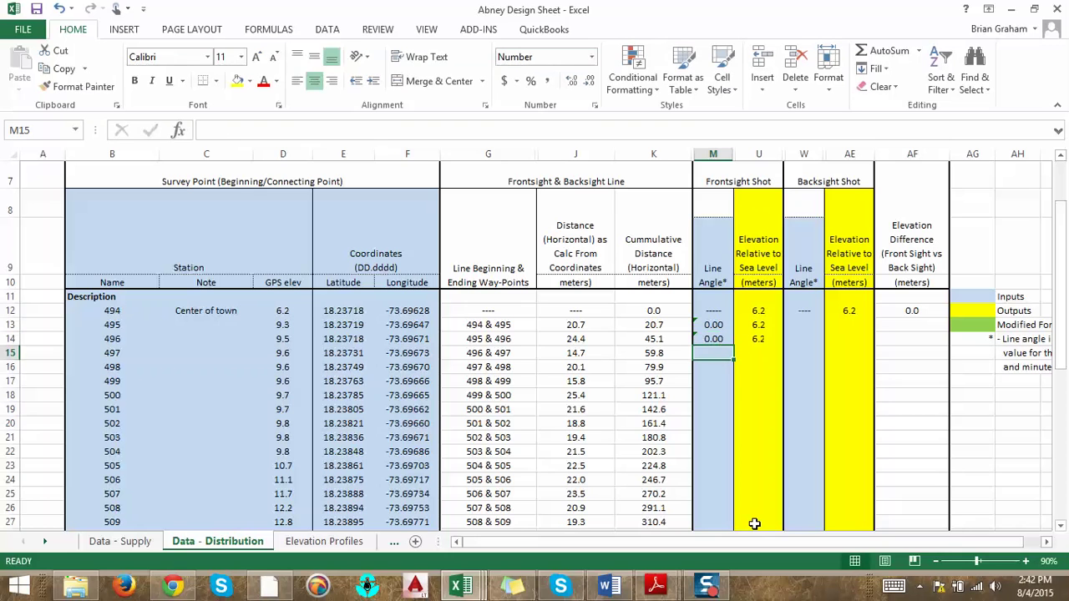
- Enter '0.00 line angles for stations 497 through 501, then select the entered angles
type("'0.00")
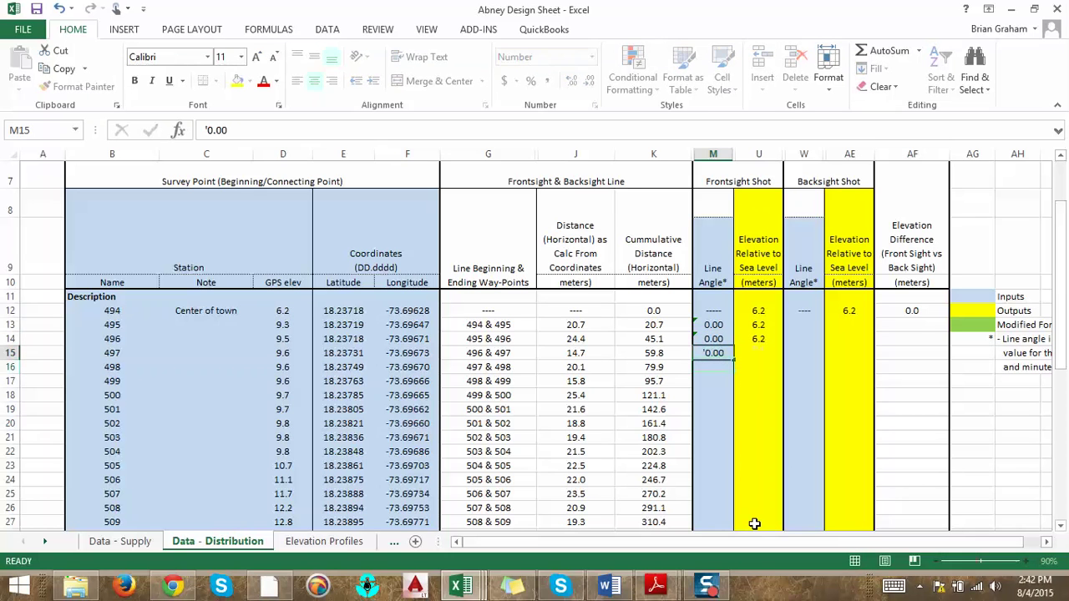
key("Return")
type("'0.00")
key("Return")
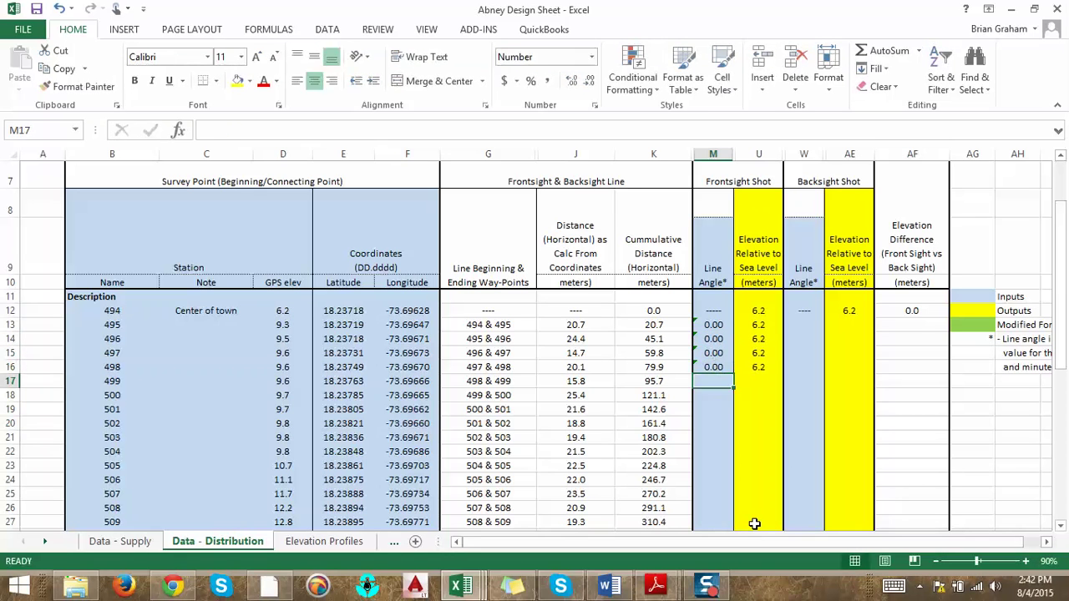
type("'0.00")
key("Return")
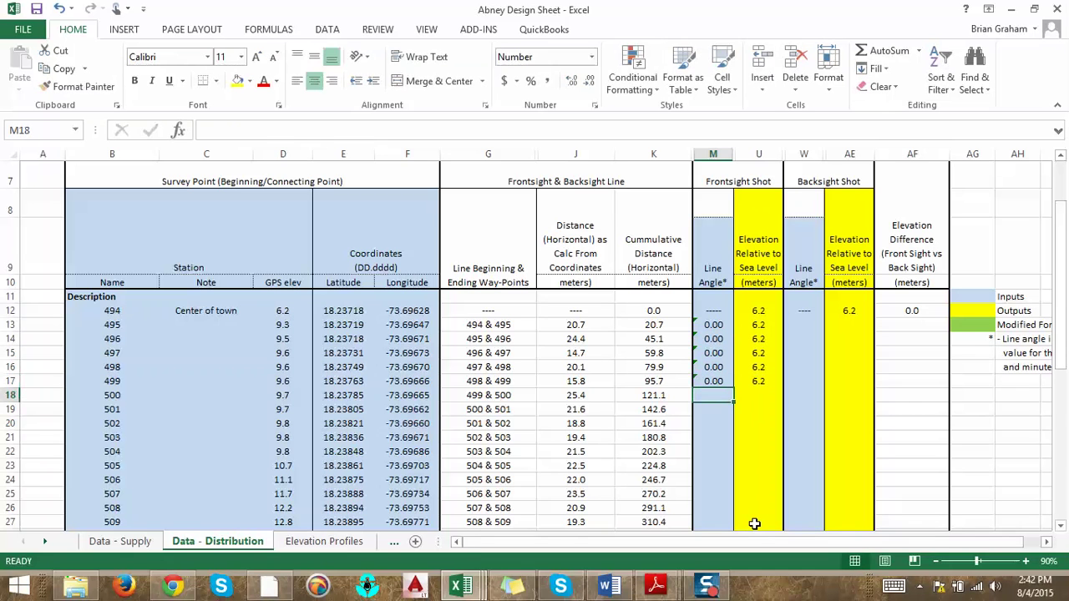
type("'0.00")
key("Return")
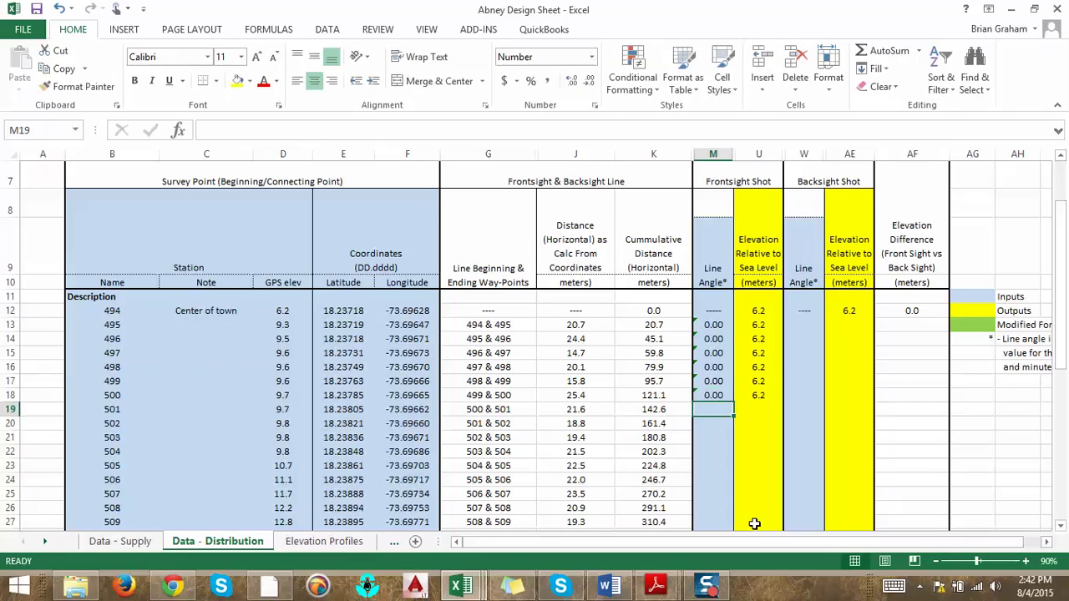
type("'0.")
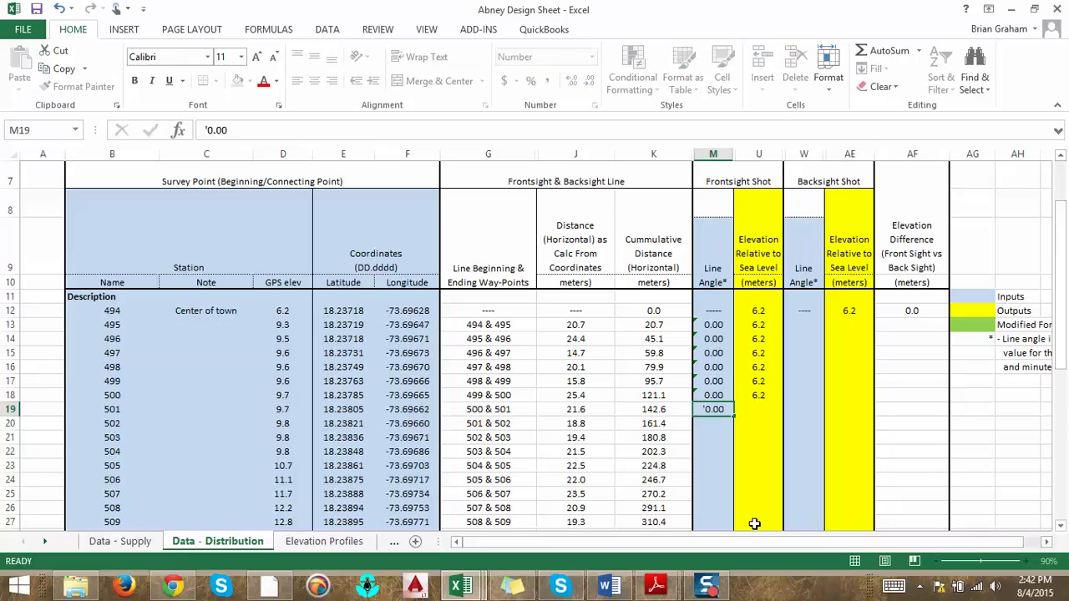
type("00")
key("Return")
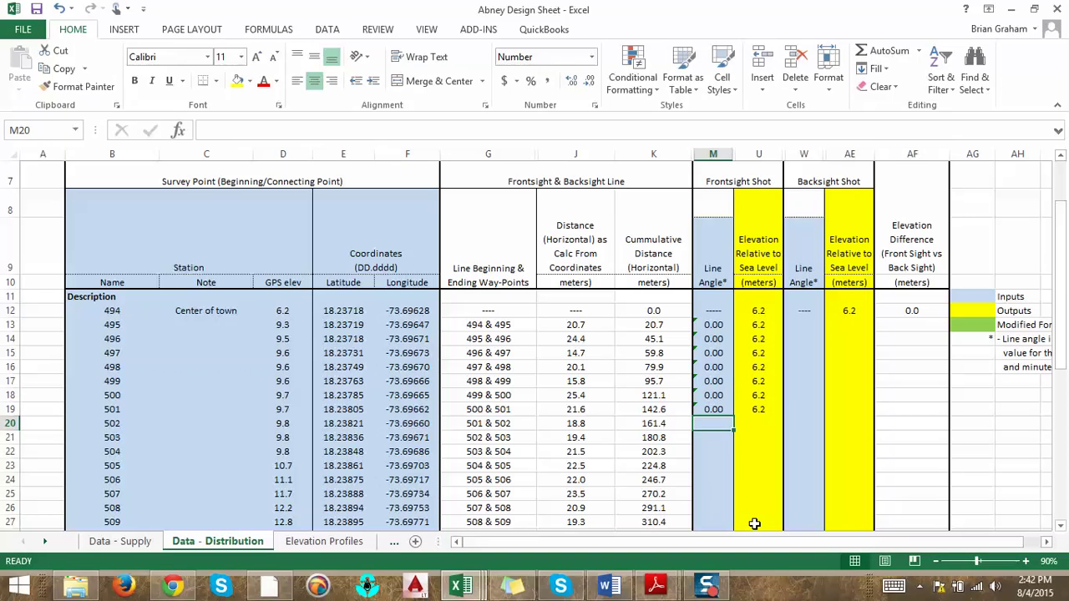
left_click_drag(723, 325, 710, 412)
- Enter line angles 1.00 for station 502 and 0.00 for stations 503 and 504 in M20:M22
left_click(707, 427)
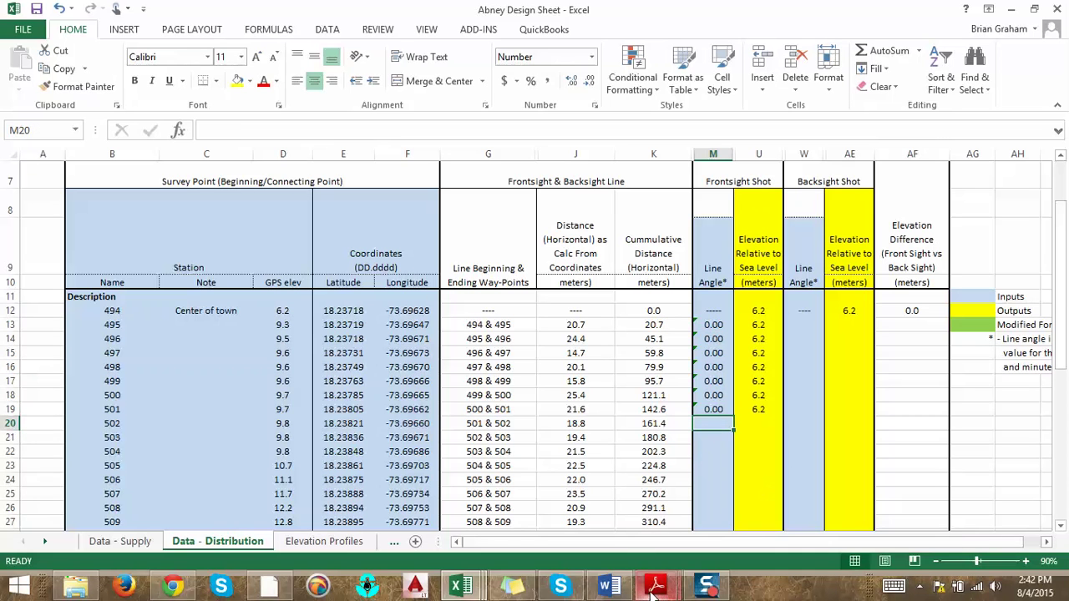
mouse_move(655, 589)
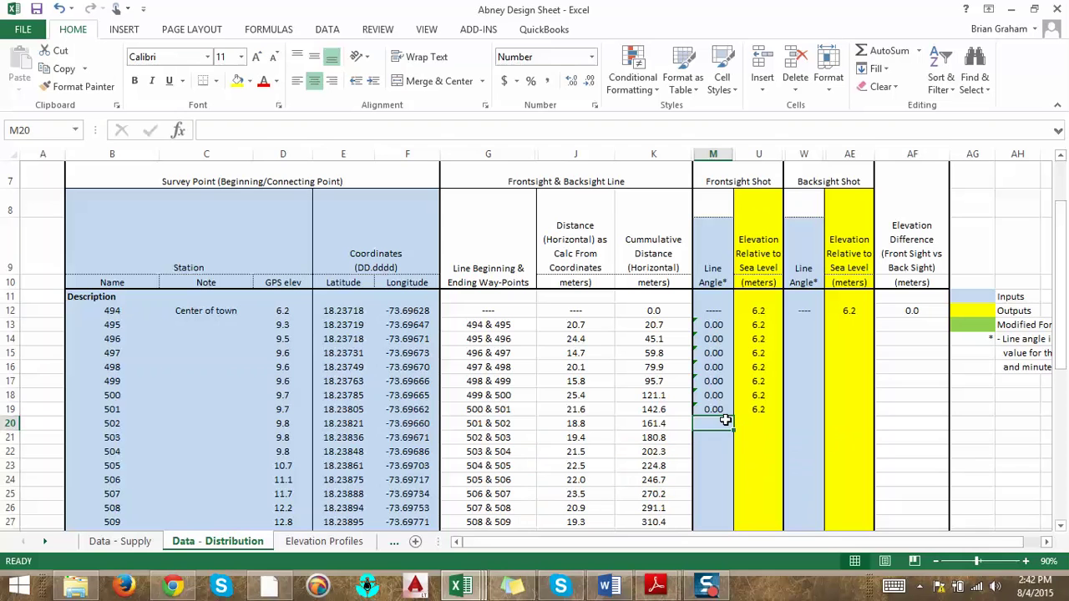
type("'")
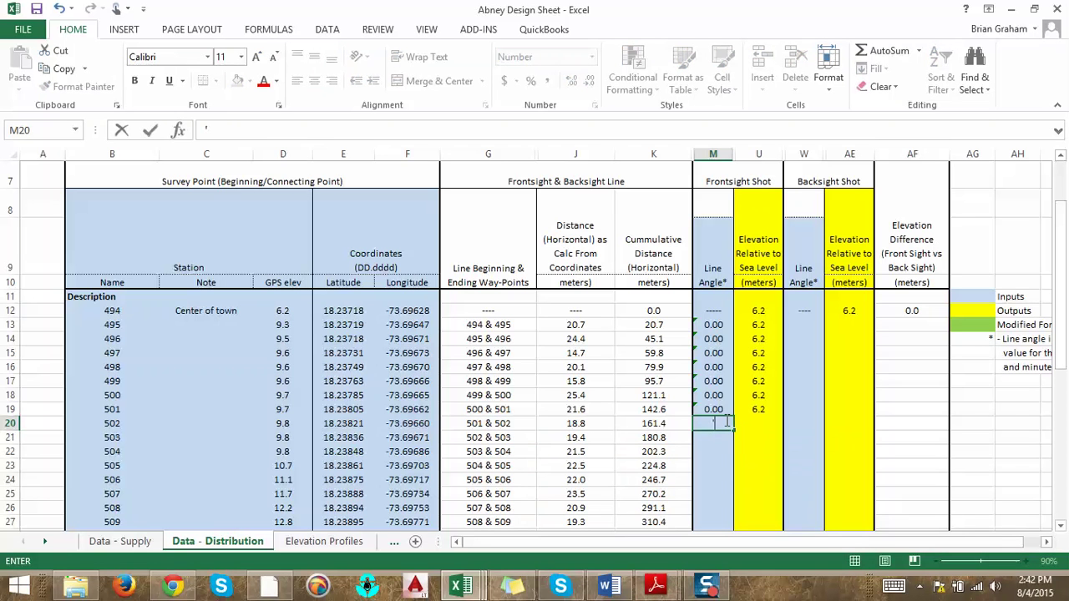
type("1.00")
key("Return")
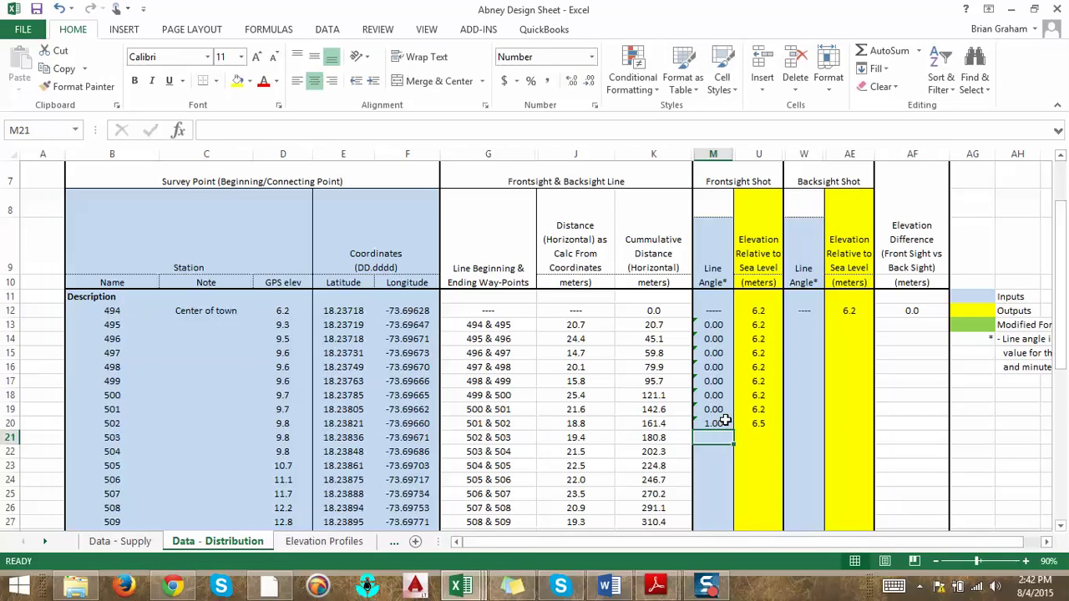
type("'0.00\\")
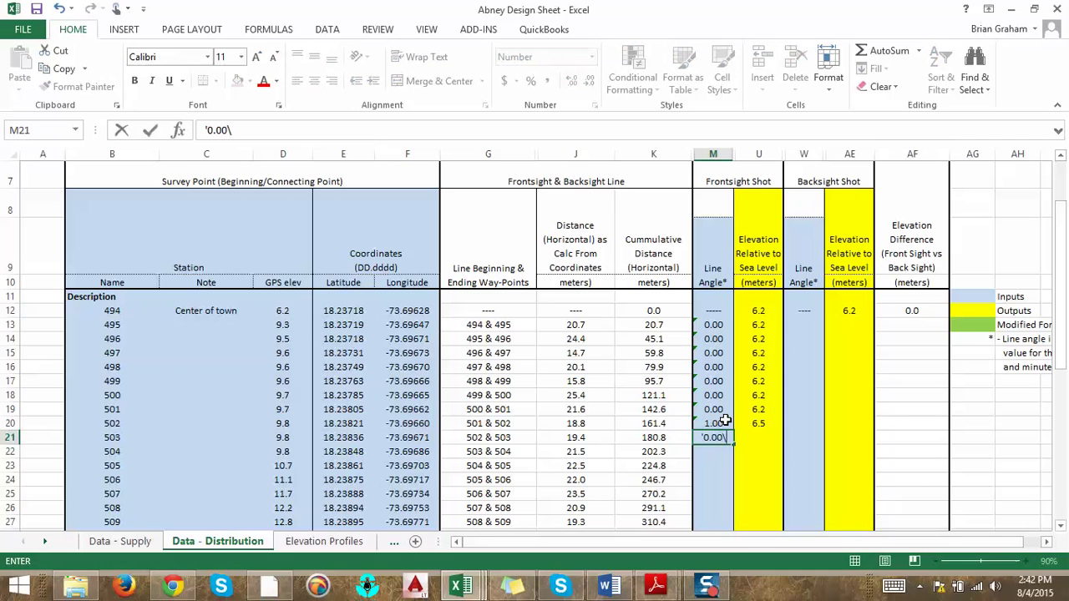
key("BackSpace")
key("Return")
type("'0.00")
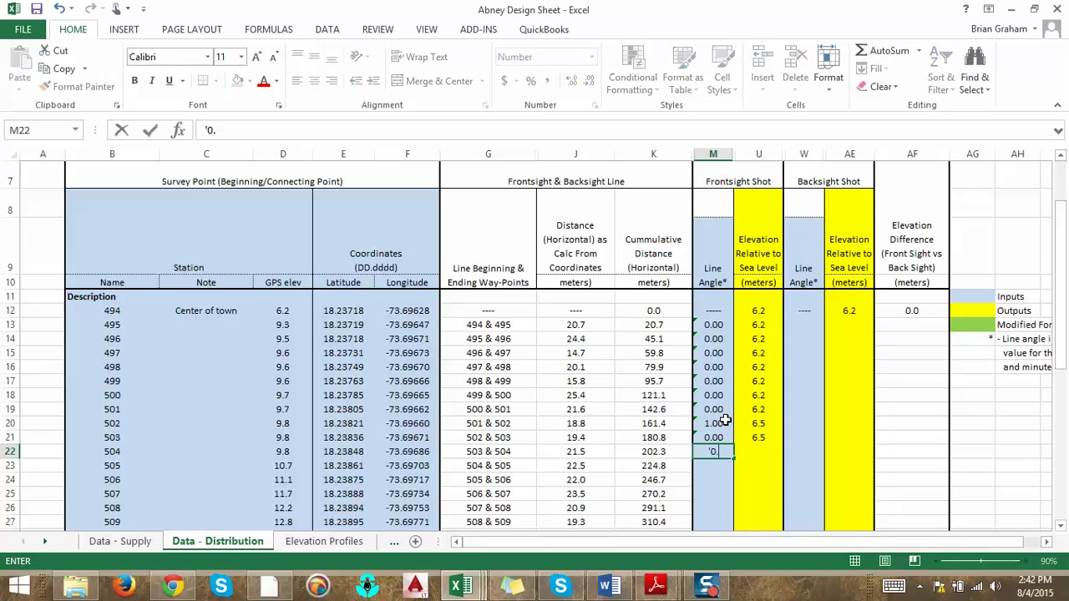
key("Return")
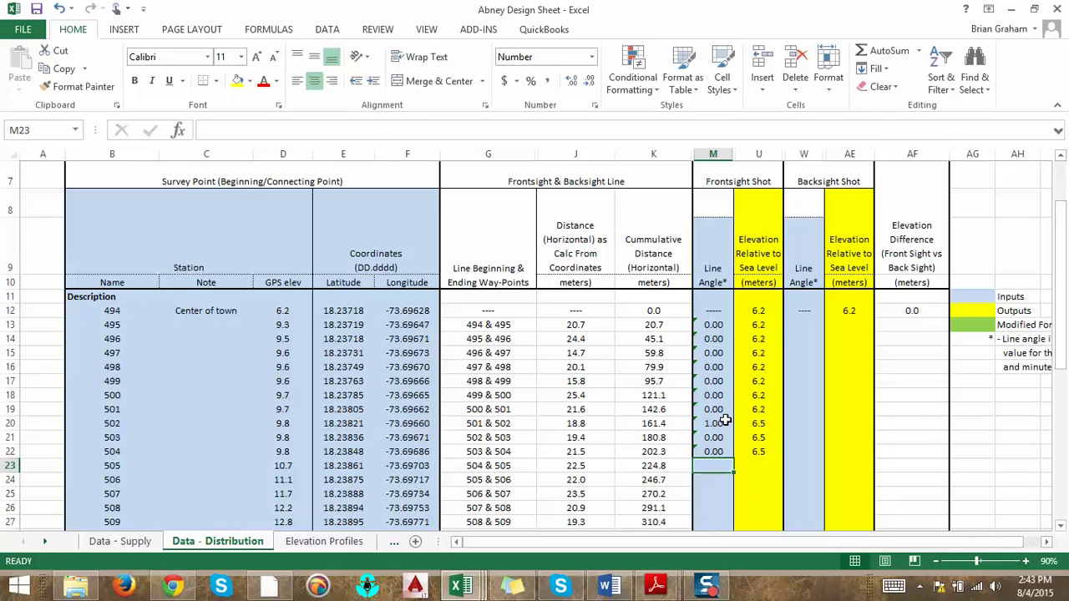
- Check the way-point pair formula in G23, then bring scan.pdf's field notes forward
left_click(499, 466)
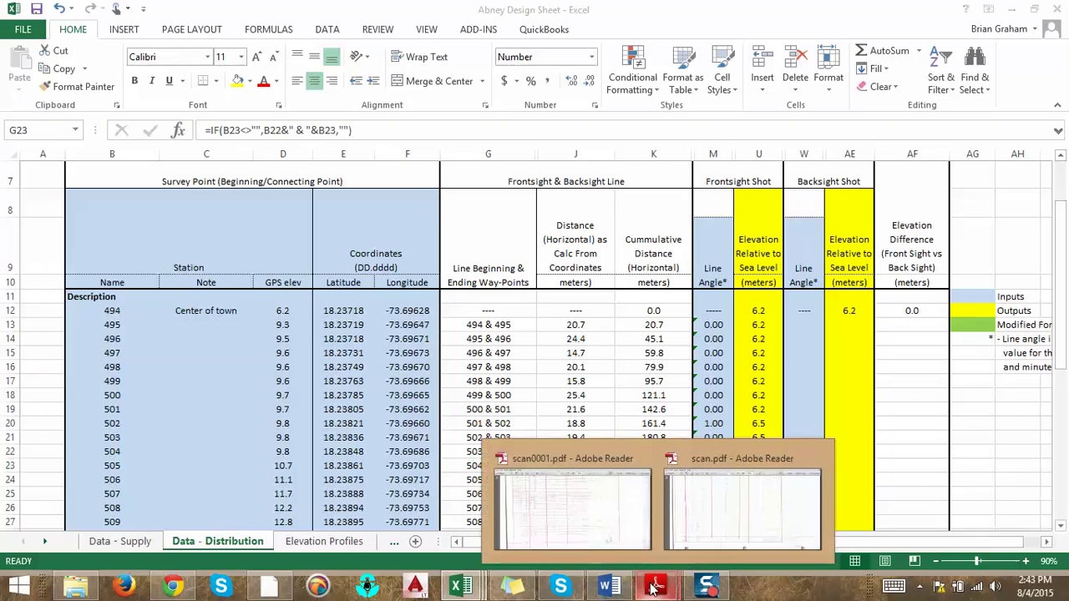
mouse_move(685, 527)
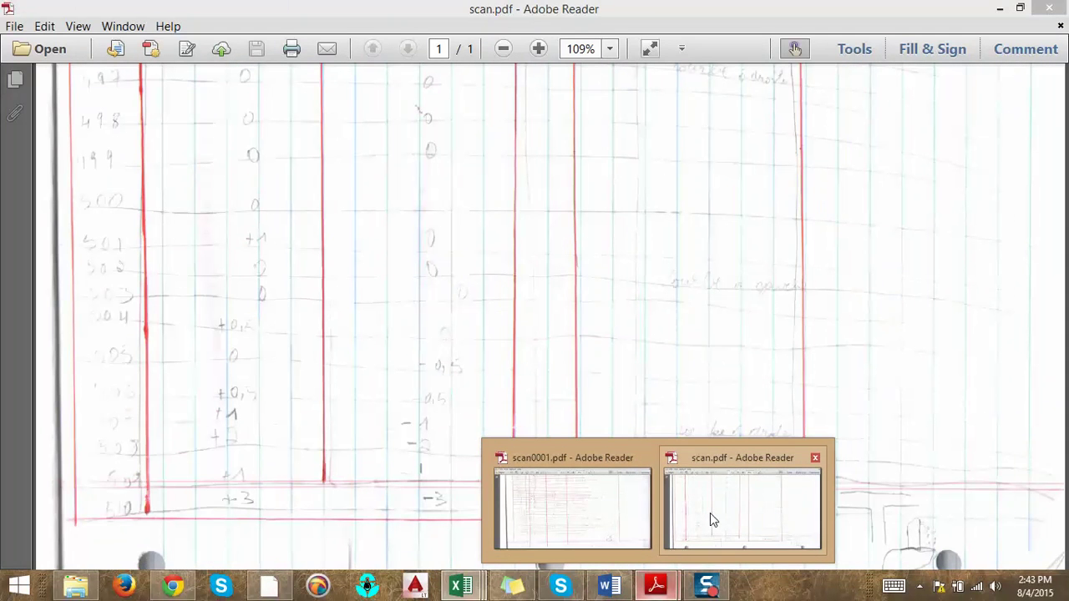
left_click(710, 517)
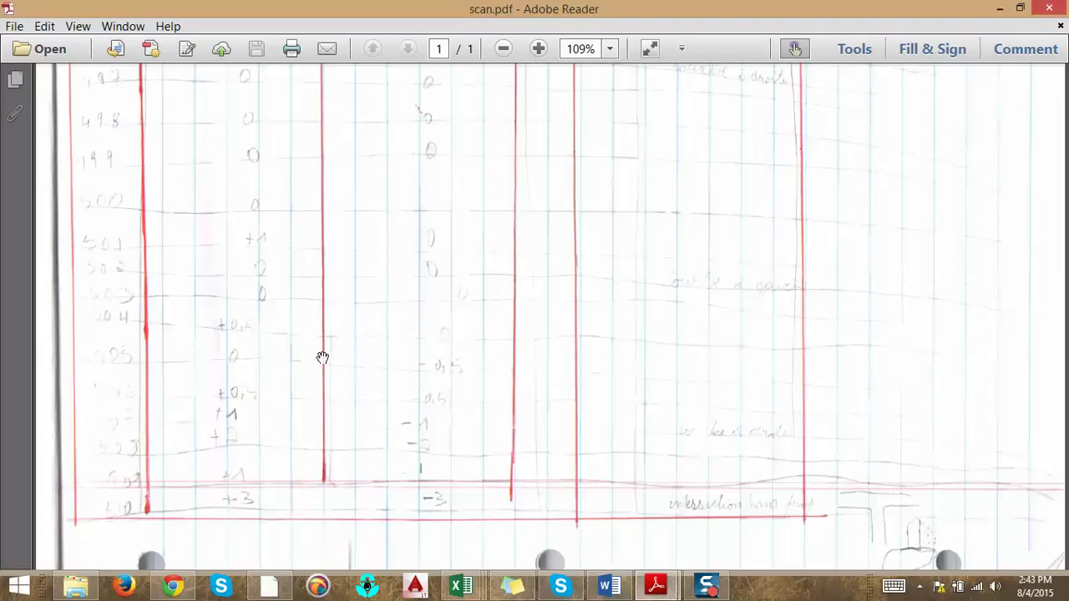
mouse_move(658, 595)
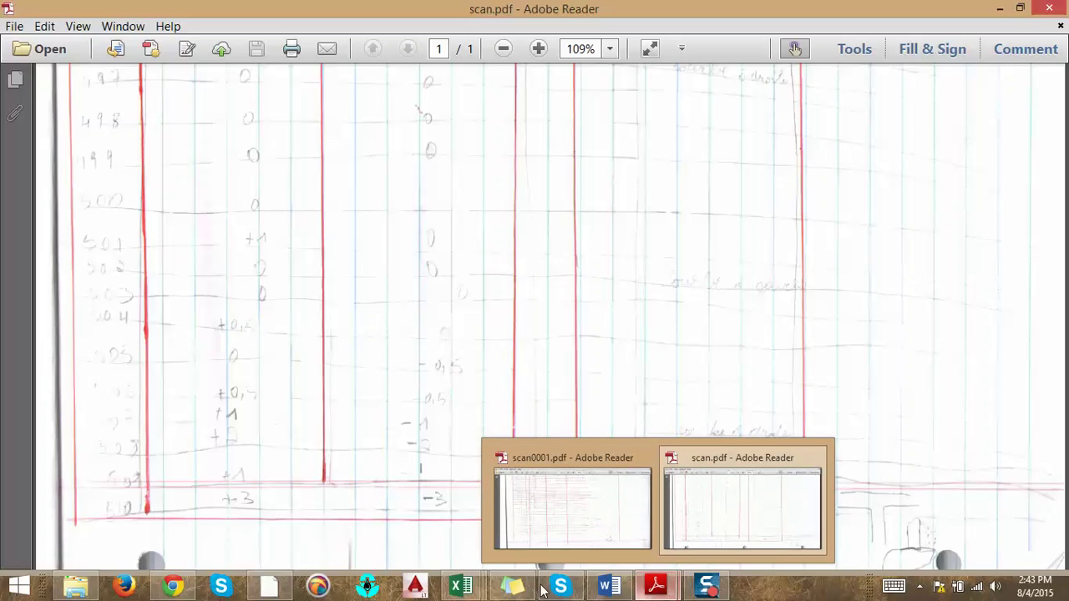
- Back in the workbook, enter '0.30 line angles in M23 and M24
mouse_move(461, 586)
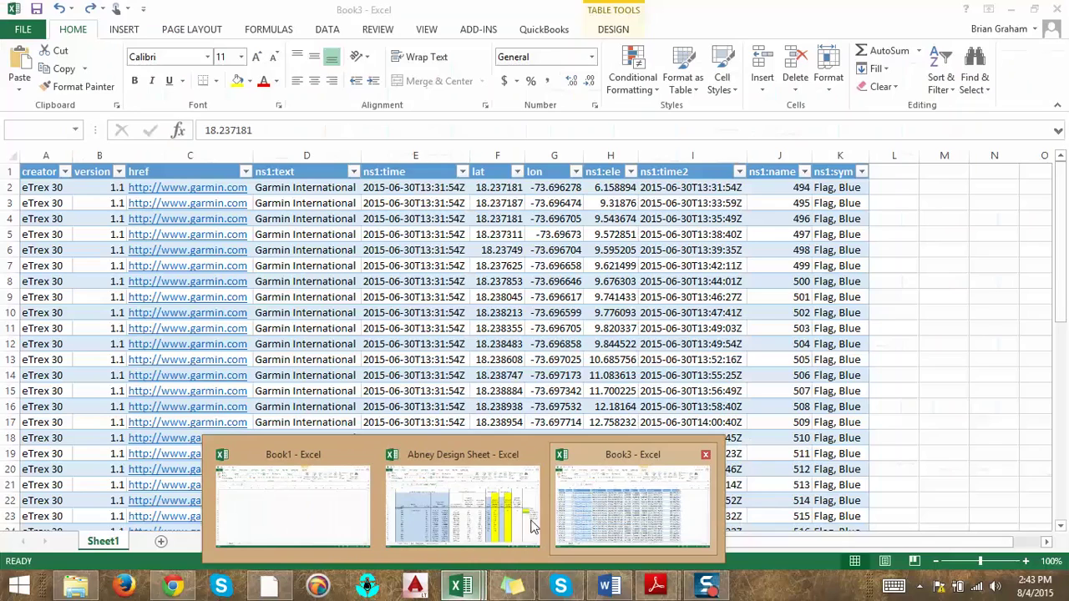
left_click(533, 526)
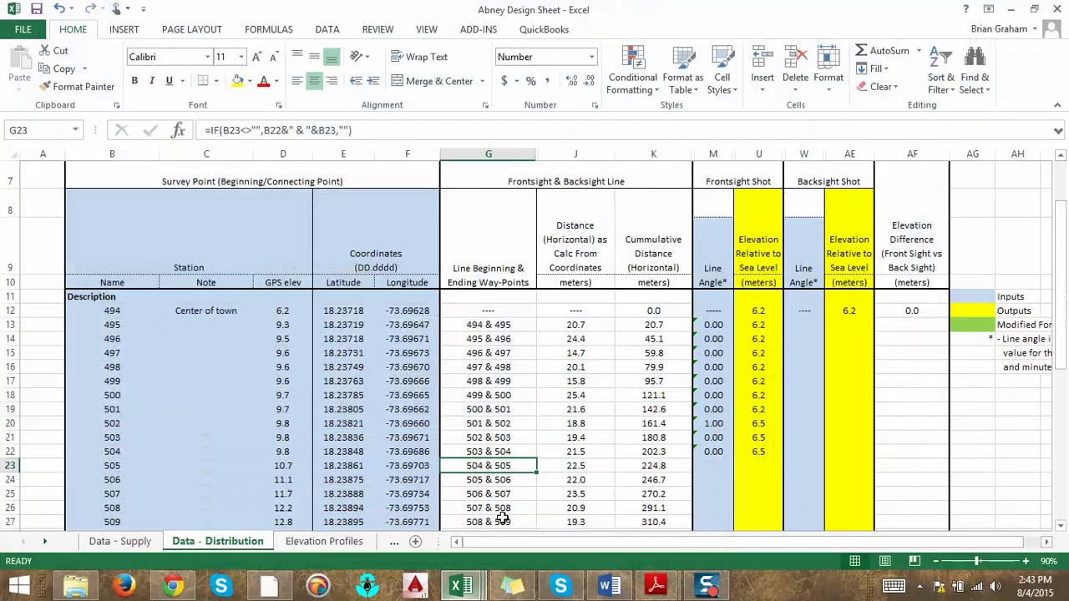
left_click(710, 465)
type("'")
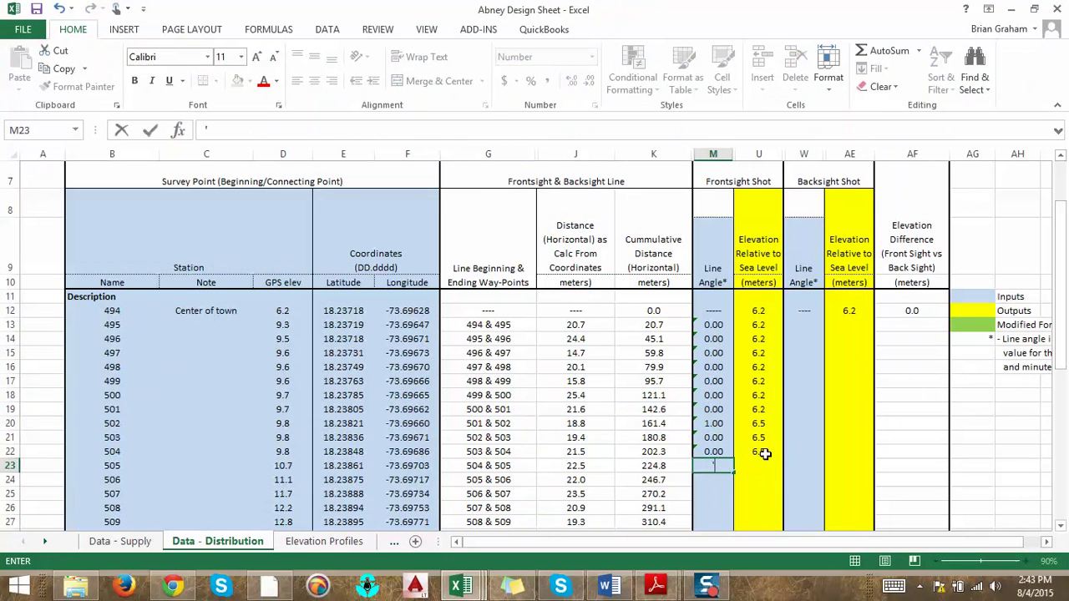
type("0.30")
key("Return")
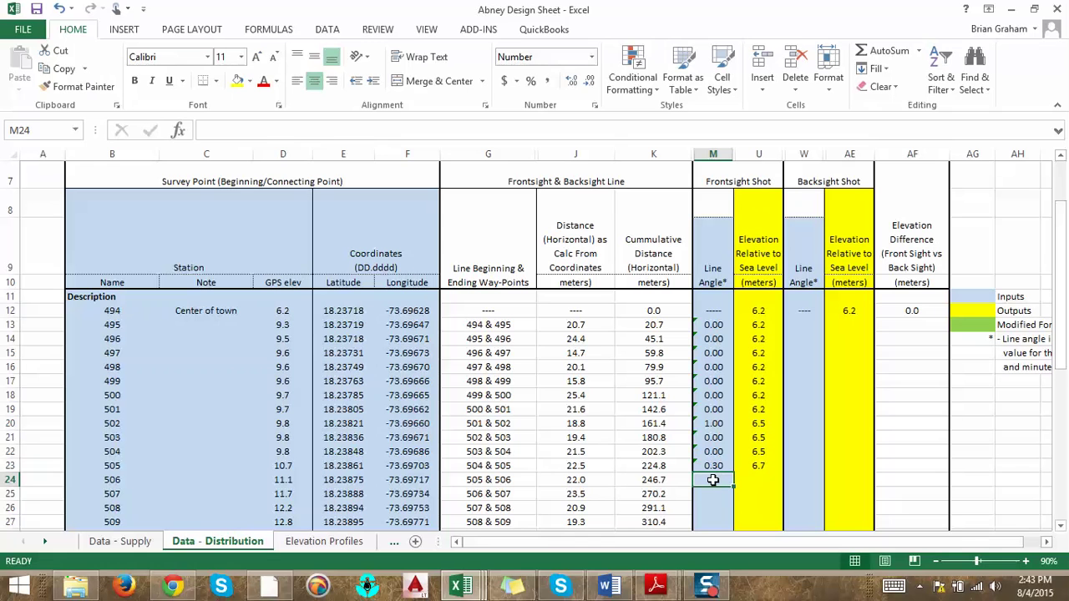
type("'0.30")
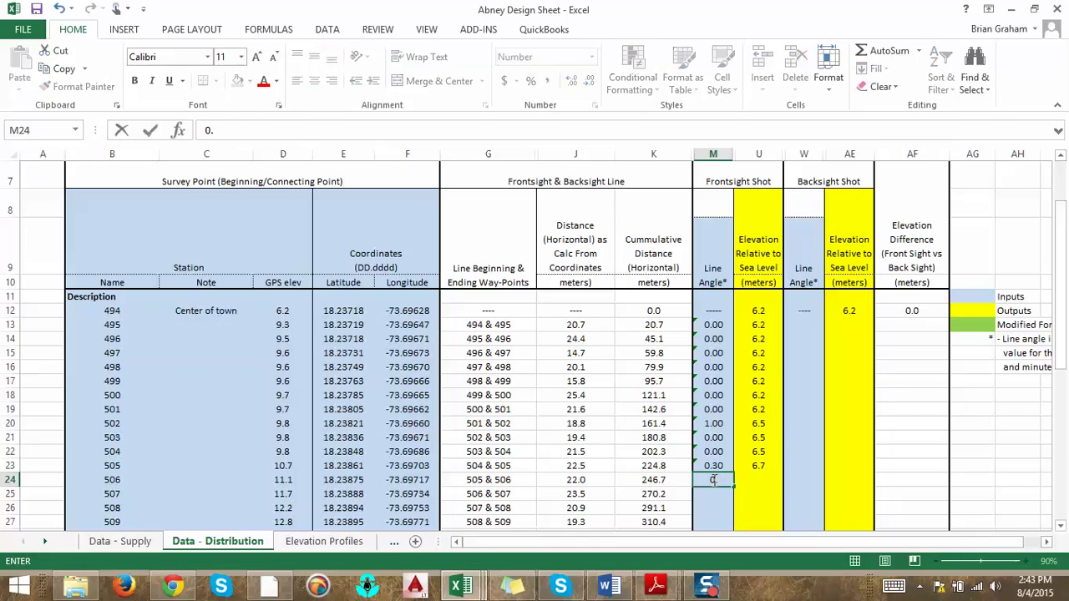
key("Return")
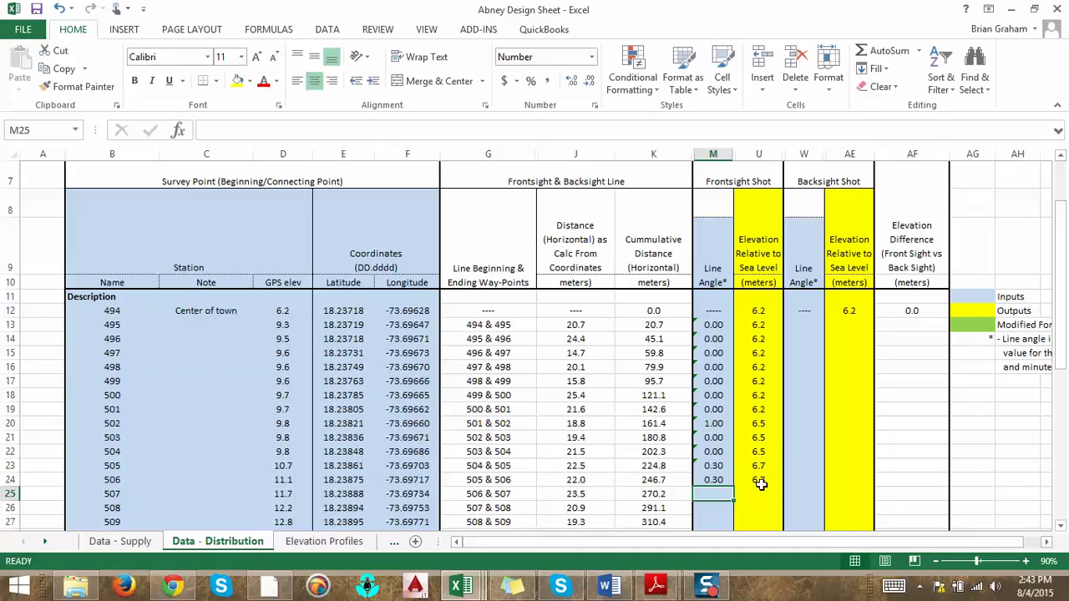
- Re-edit the M24 angle, check the U24 elevation formula, then clear M24
left_click(715, 480)
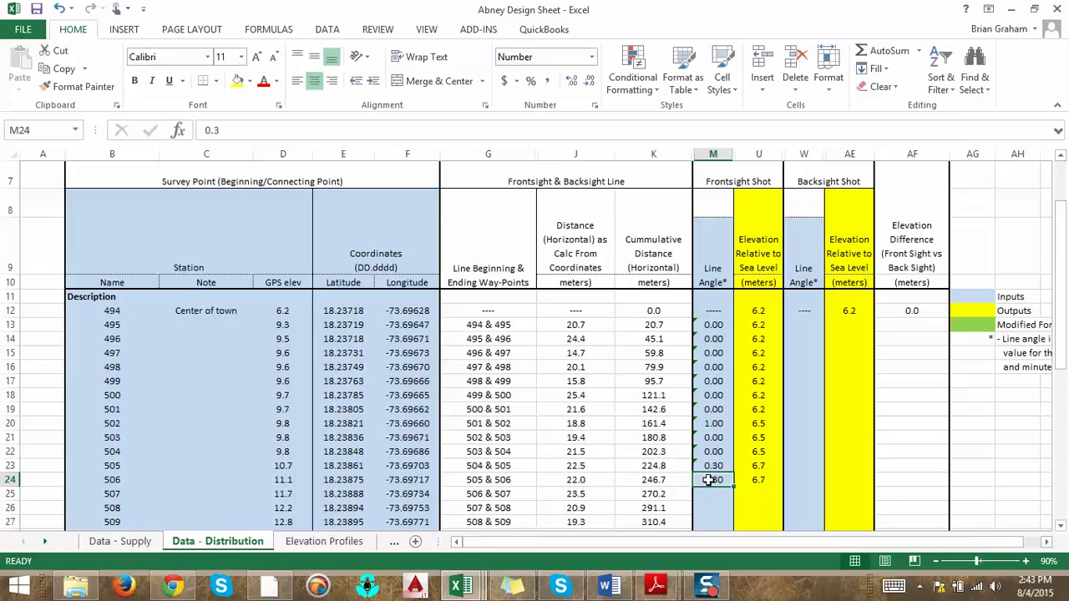
double_click(712, 480)
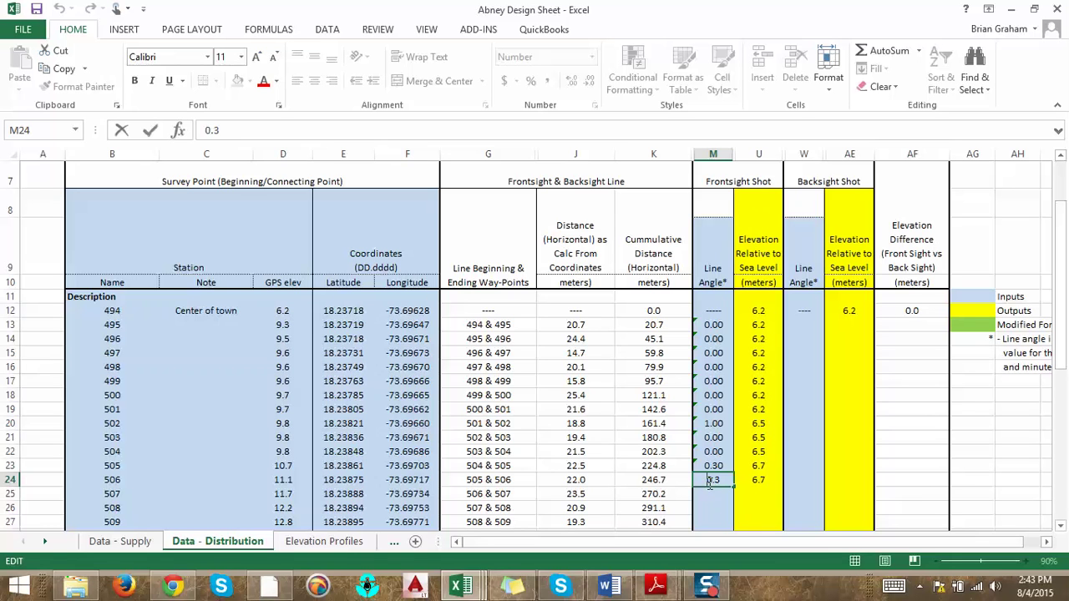
type("'0")
key("Return")
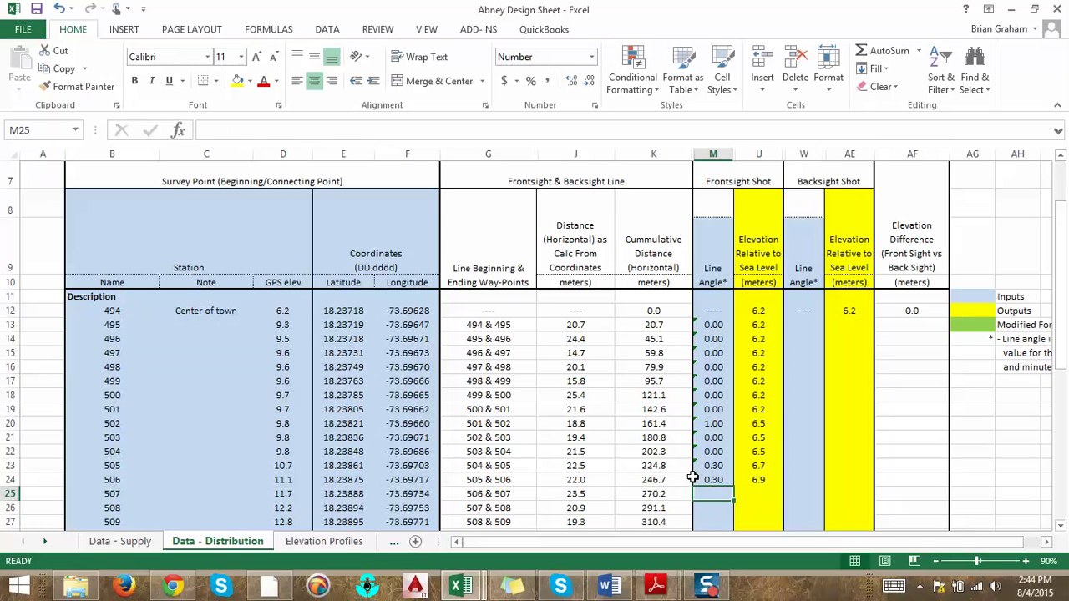
left_click(759, 480)
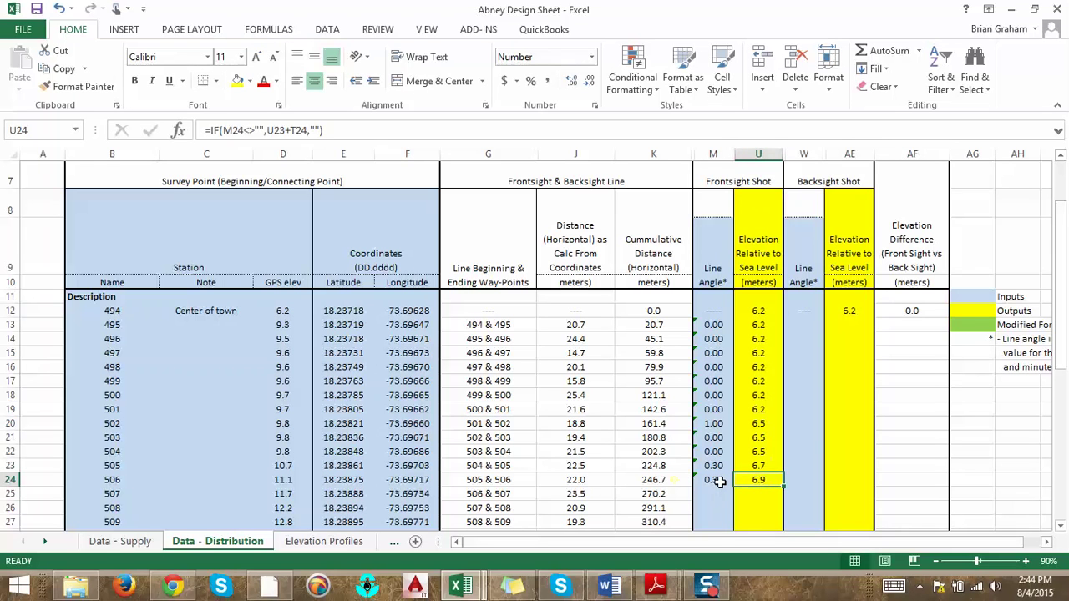
left_click(712, 481)
key("Delete")
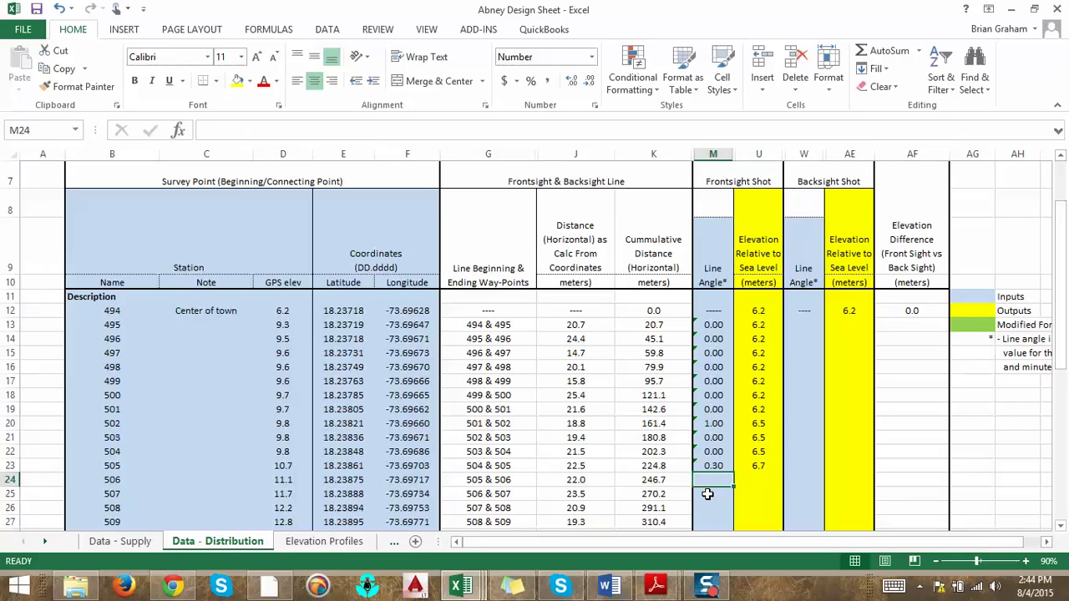
- Try angles -11.00 and -6.30 in M24:M25, then clear both entries
scroll(721, 478, "down", 2)
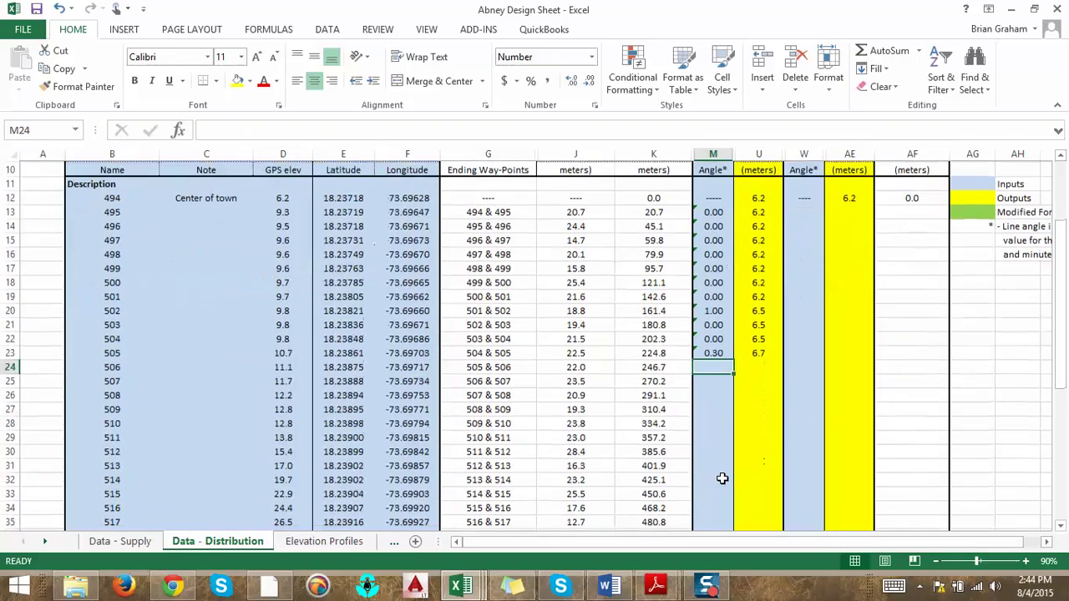
scroll(723, 477, "up", 1)
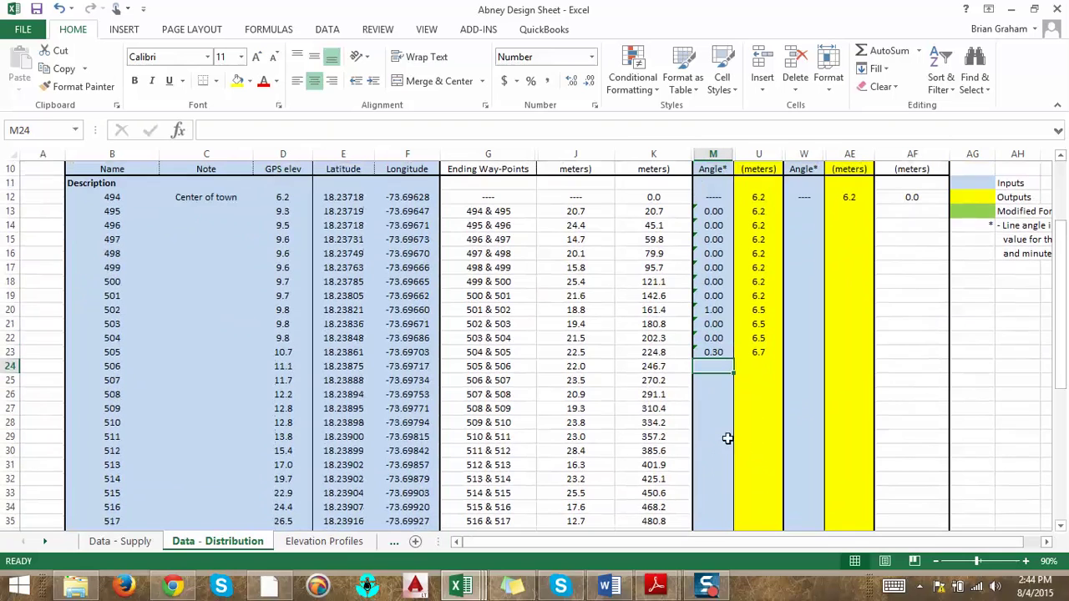
double_click(714, 366)
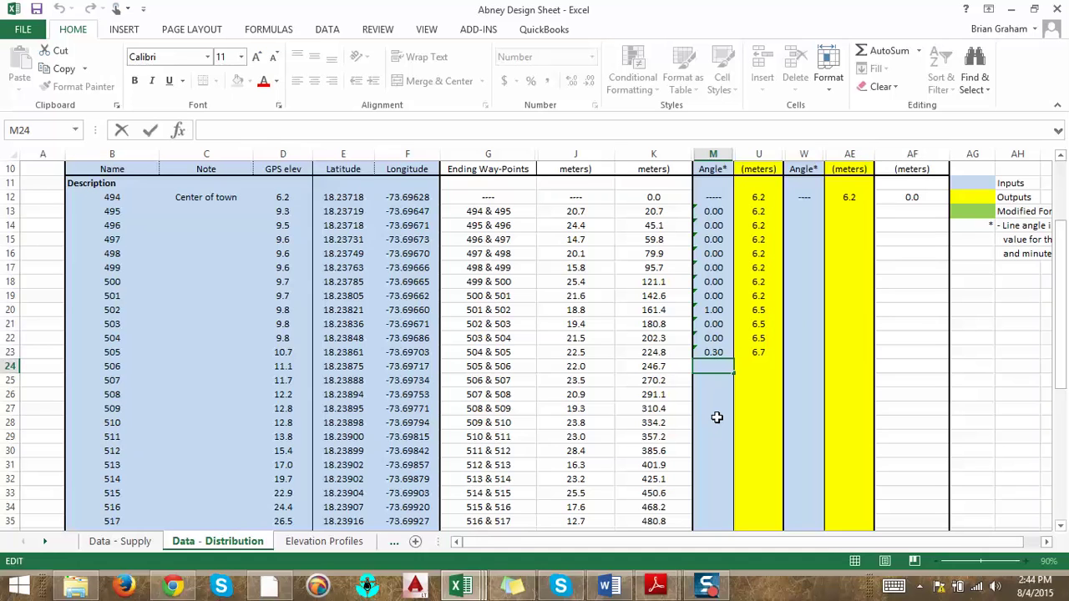
type("'-11.00")
key("Return")
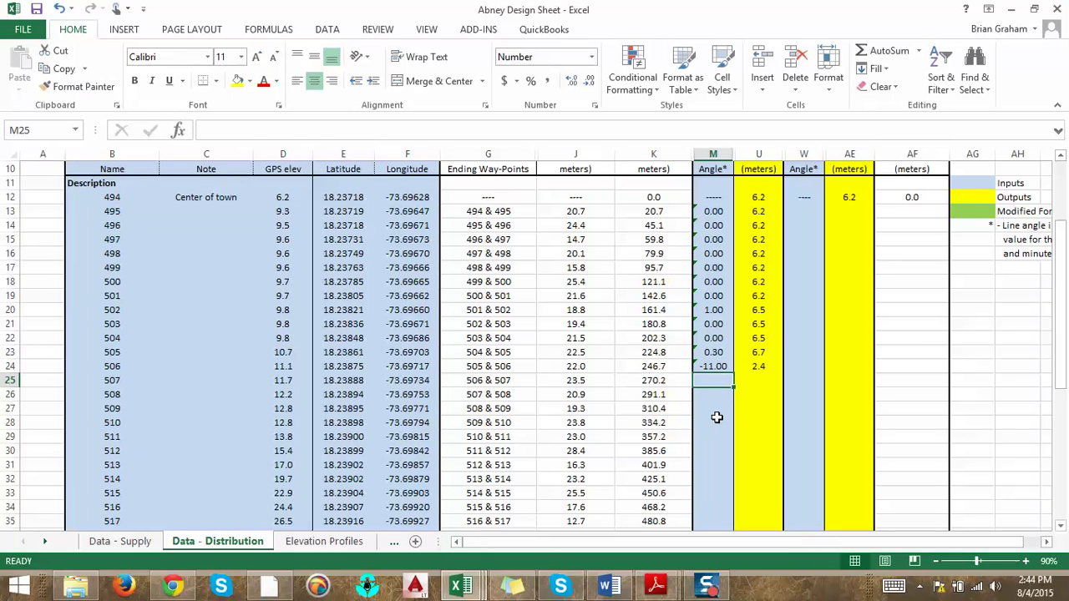
type("'")
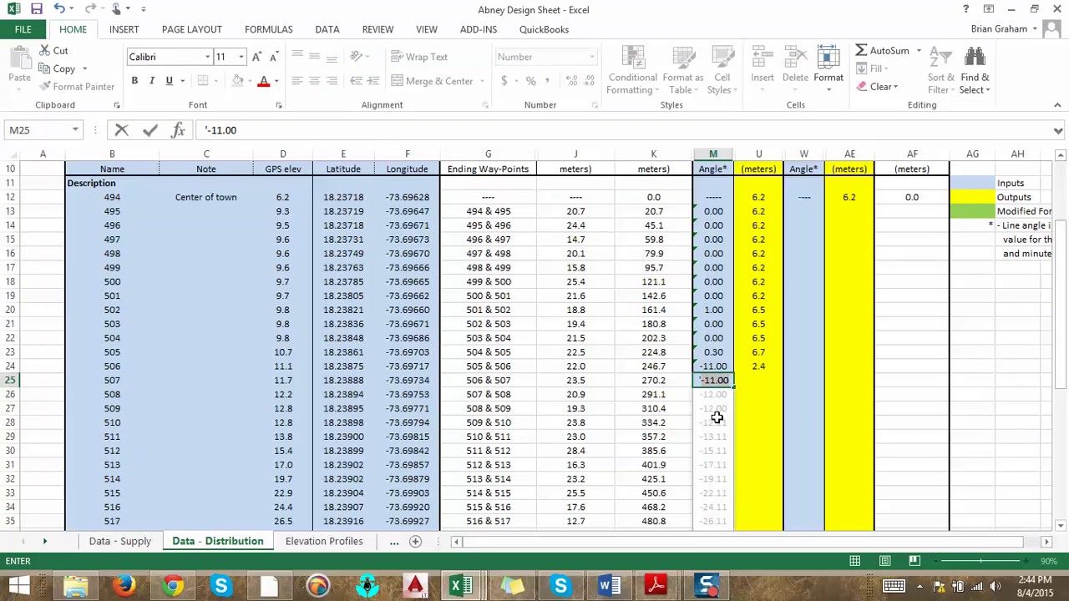
type("-6")
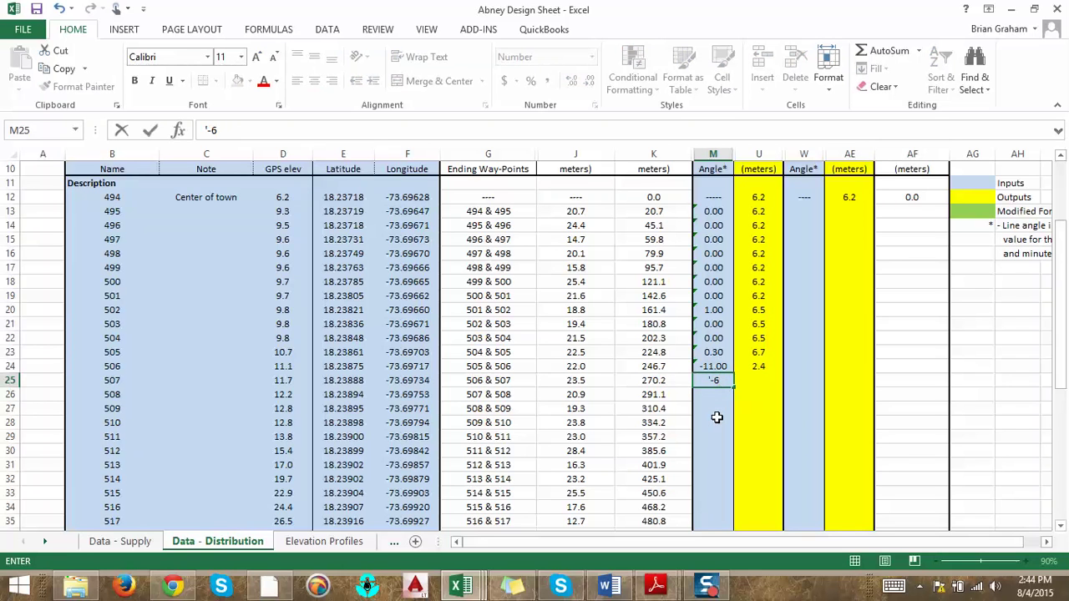
type(".30")
key("Return")
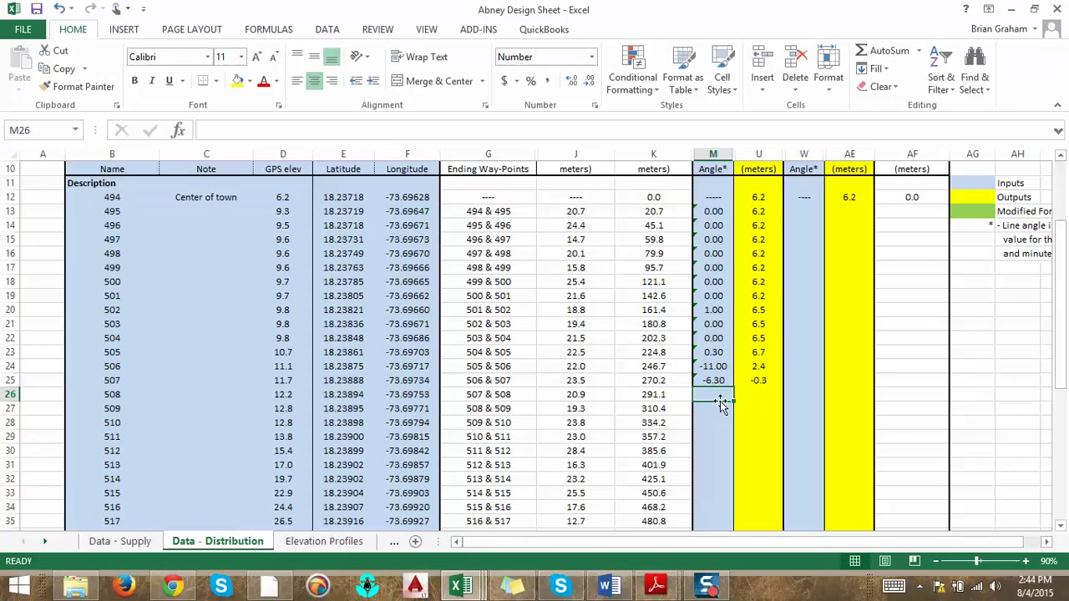
left_click_drag(717, 367, 725, 380)
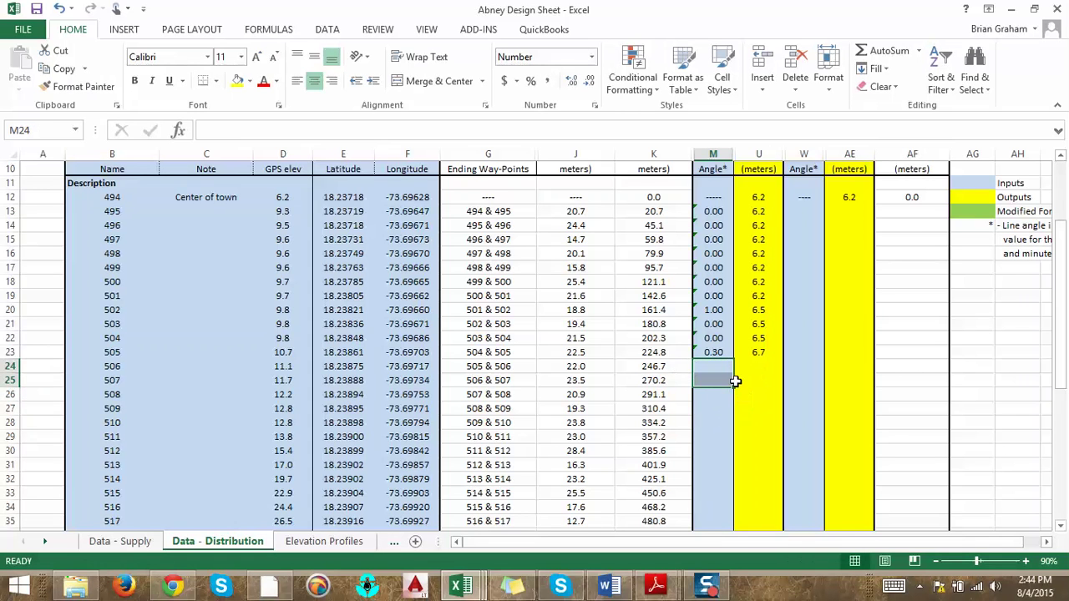
key("Delete")
left_click(713, 437)
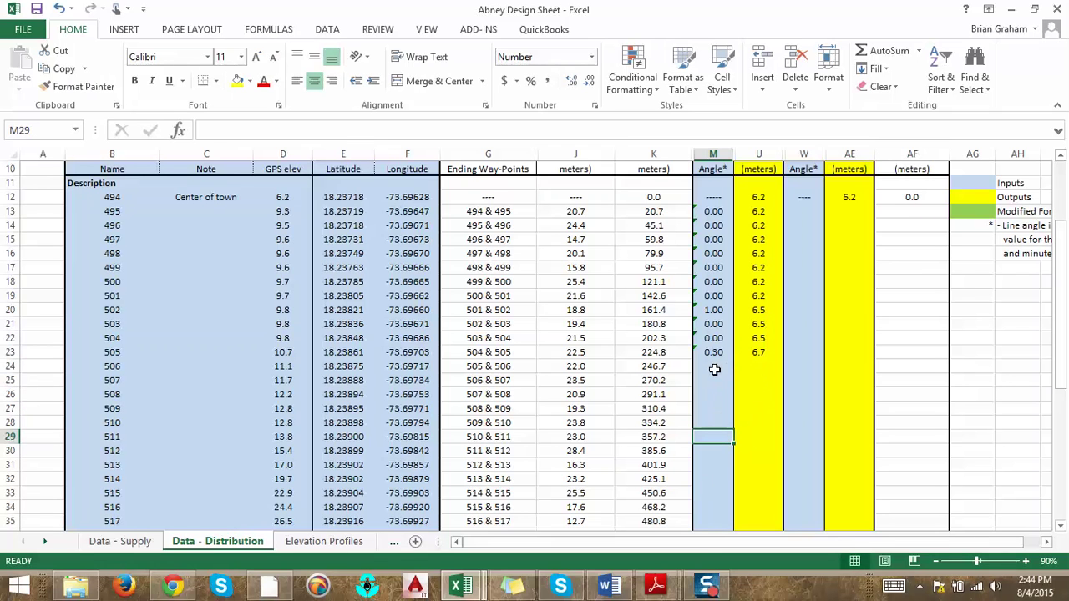
- Enter line angles 11.80, 19.00, 21.00, 17.30 and 16.00 in M48:M52
left_click(708, 588)
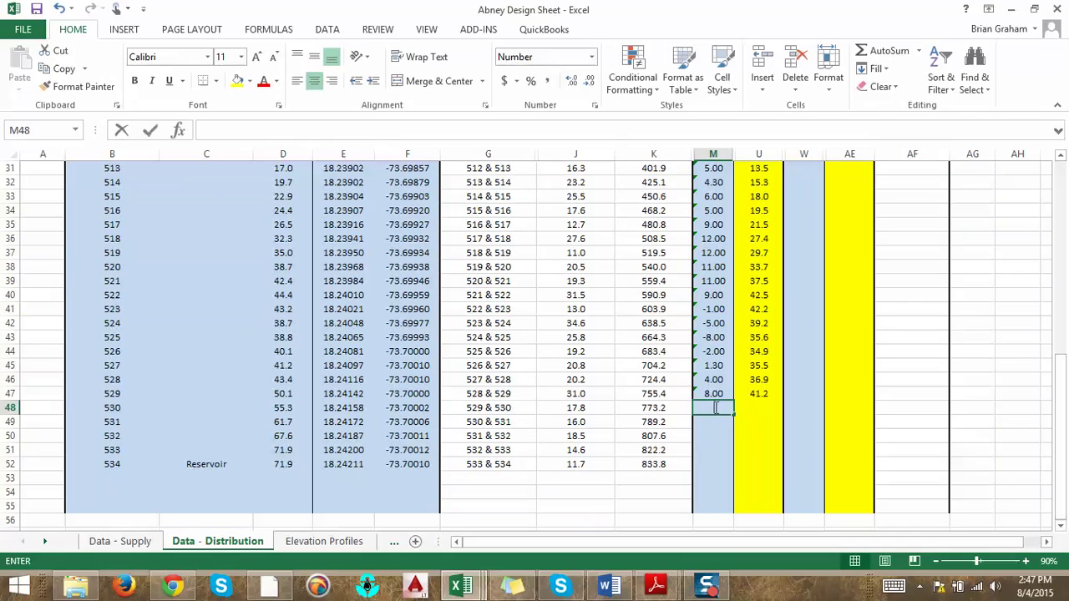
double_click(715, 407)
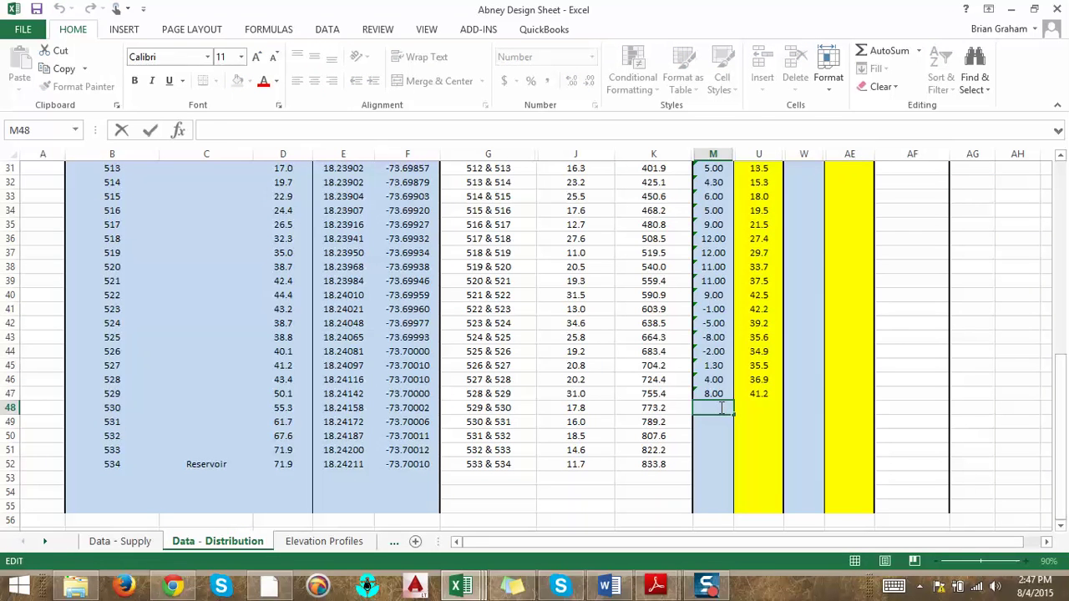
type("'11")
type(".80")
key("Return")
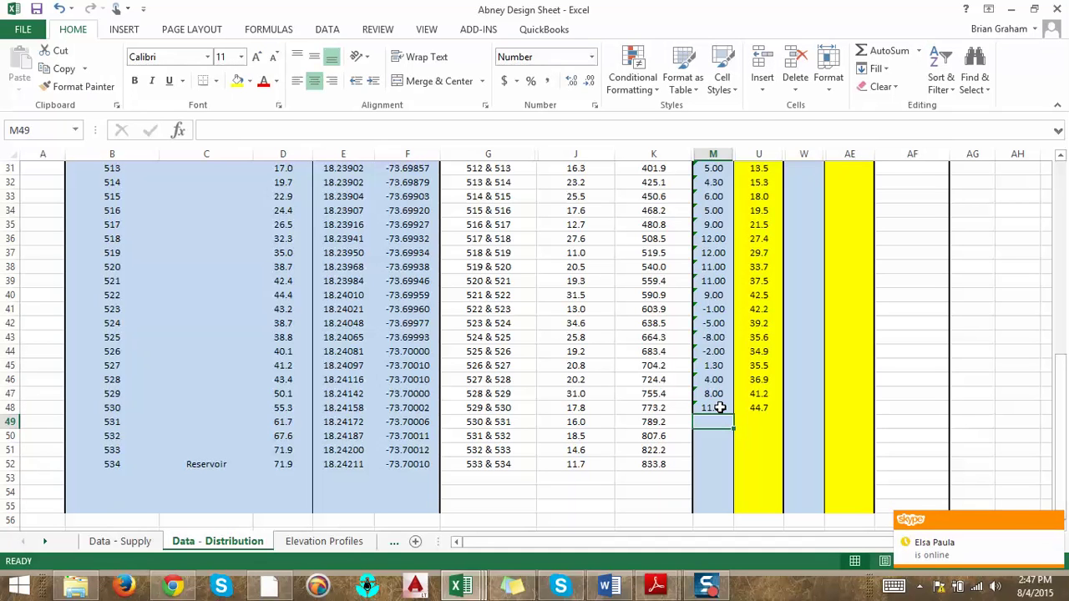
type("'19.00")
key("Return")
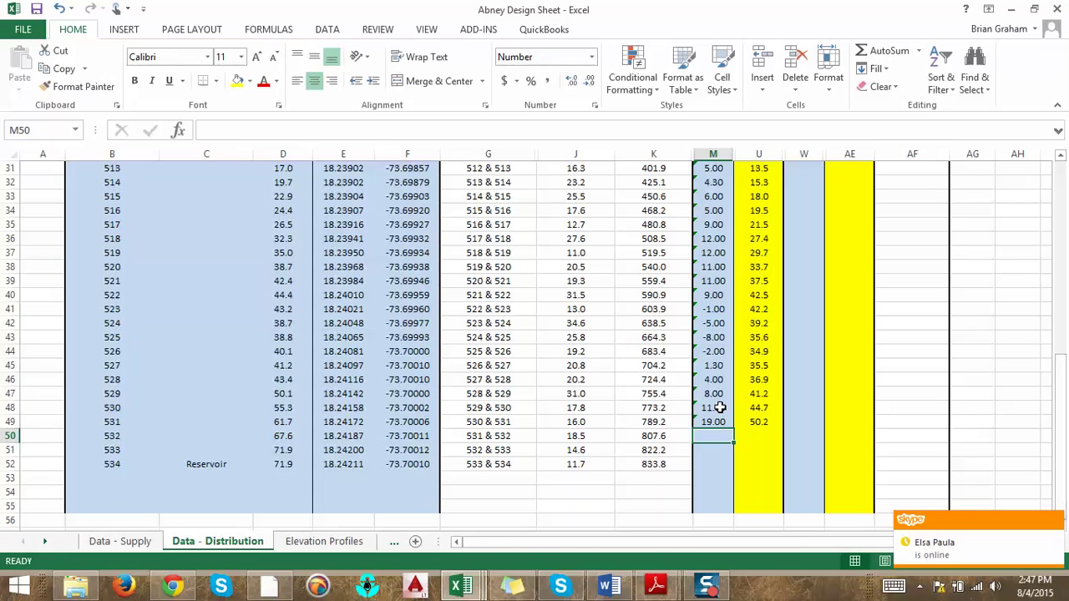
type("'21.00")
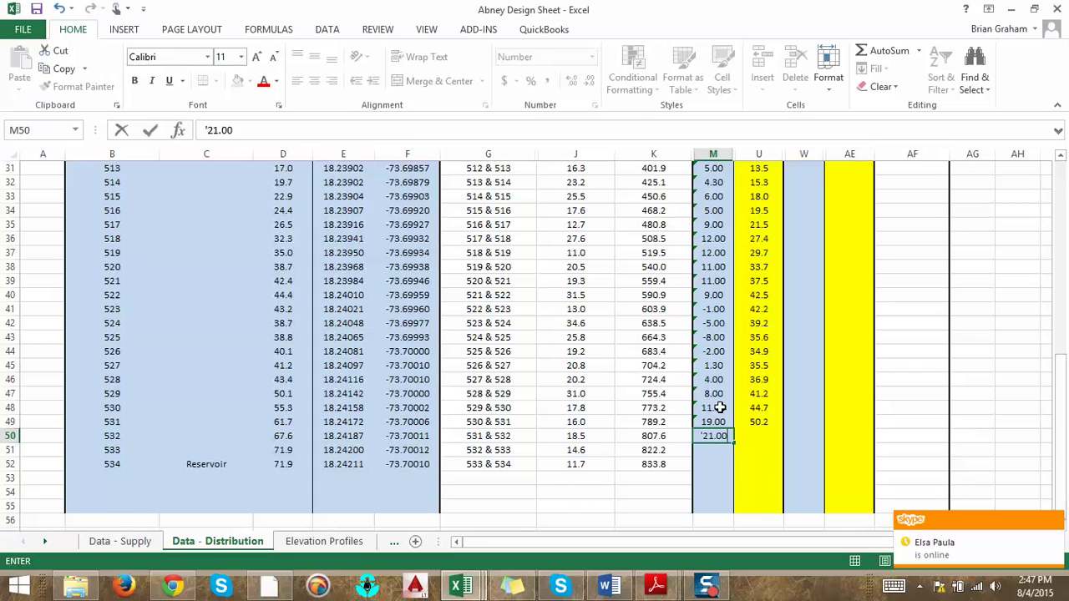
key("Return")
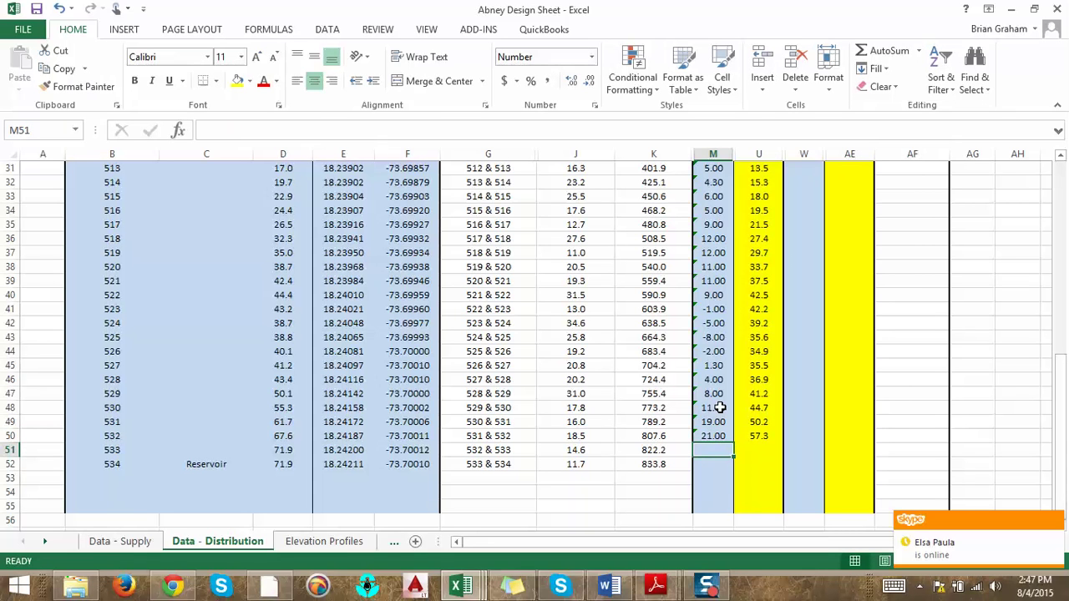
type("'1")
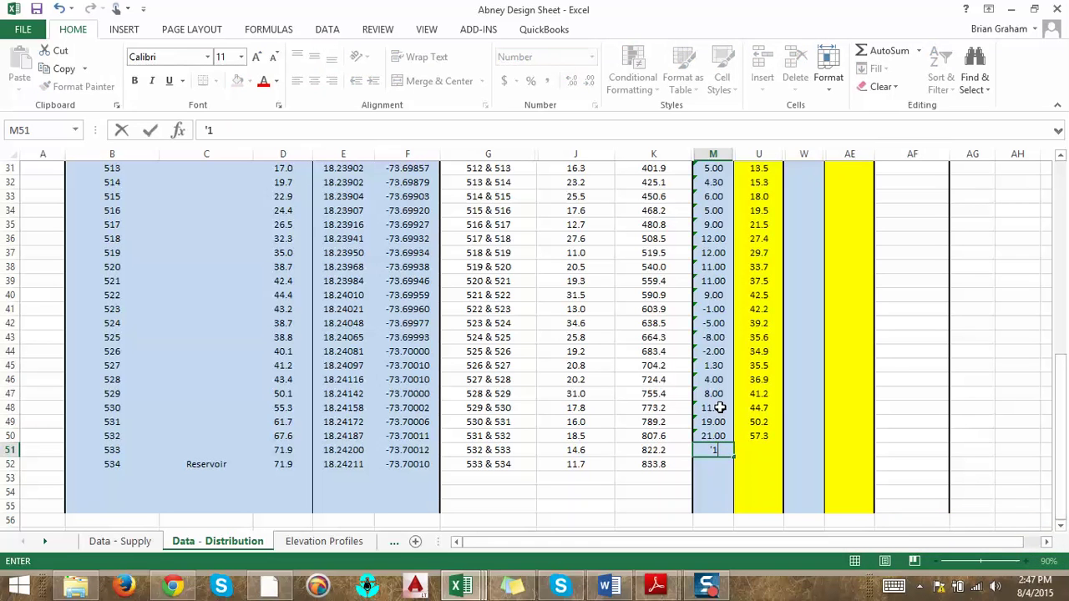
type("7.30")
key("Return")
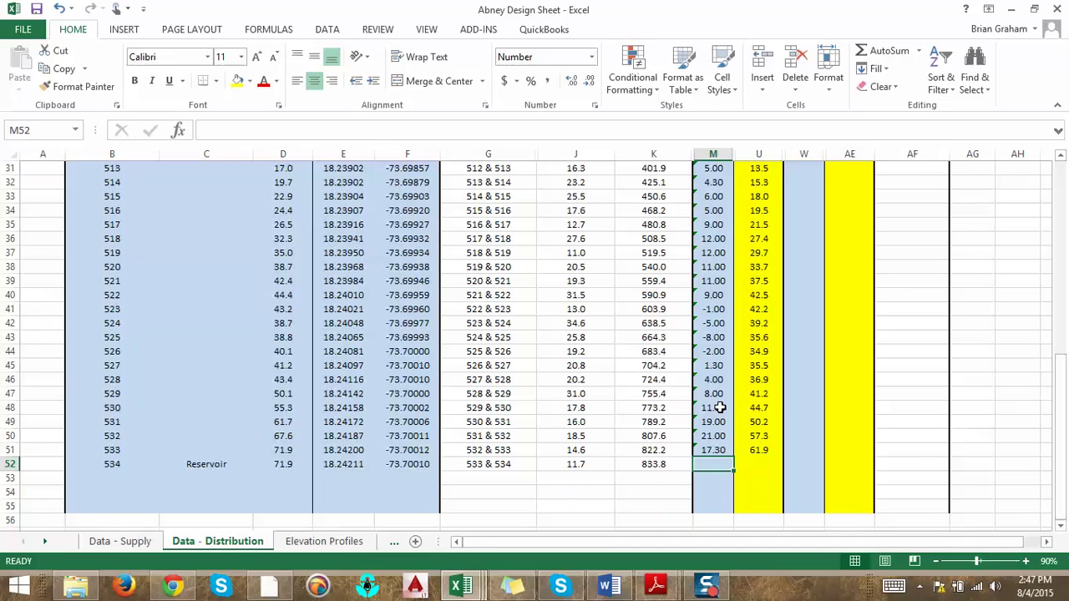
type("'16.00")
key("Return")
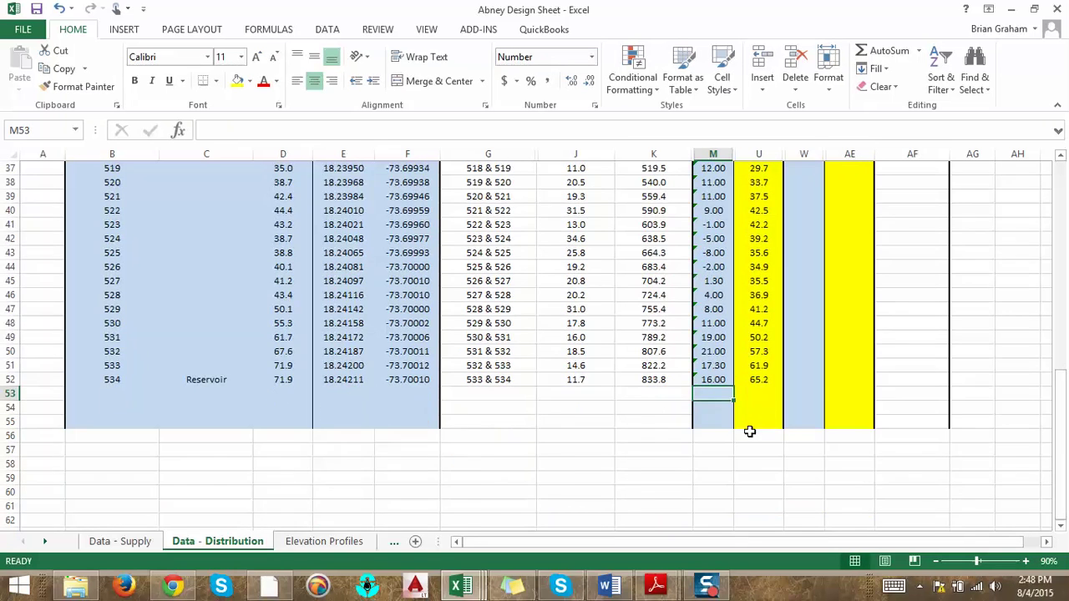
scroll(749, 431, "up", 8)
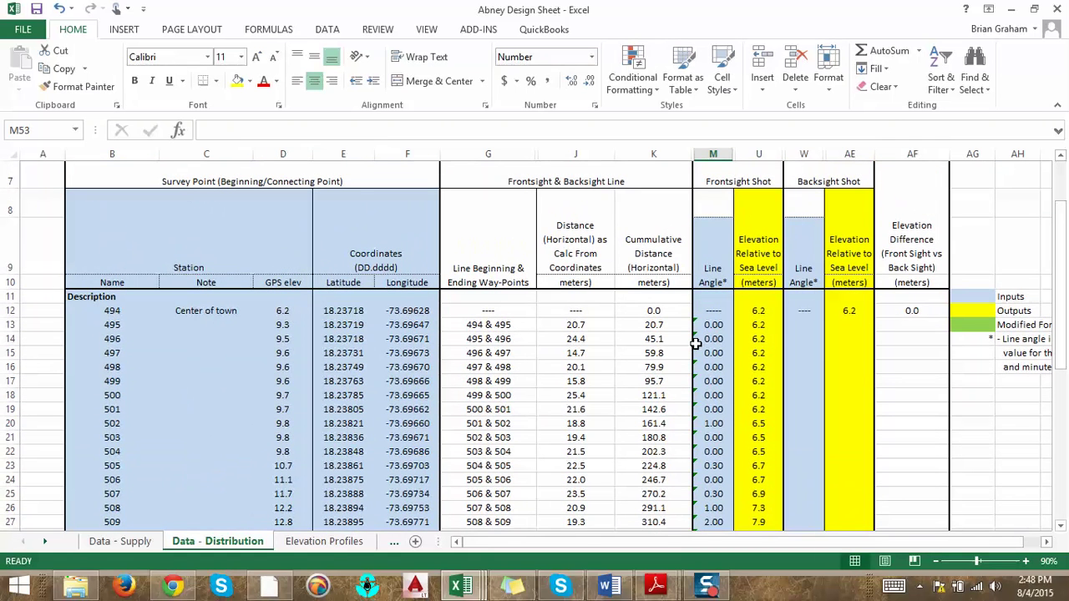
scroll(696, 343, "down", 2)
scroll(720, 251, "up", 1)
left_click_drag(714, 213, 714, 477)
scroll(716, 450, "up", 9)
left_click_drag(760, 368, 758, 479)
left_click(712, 491)
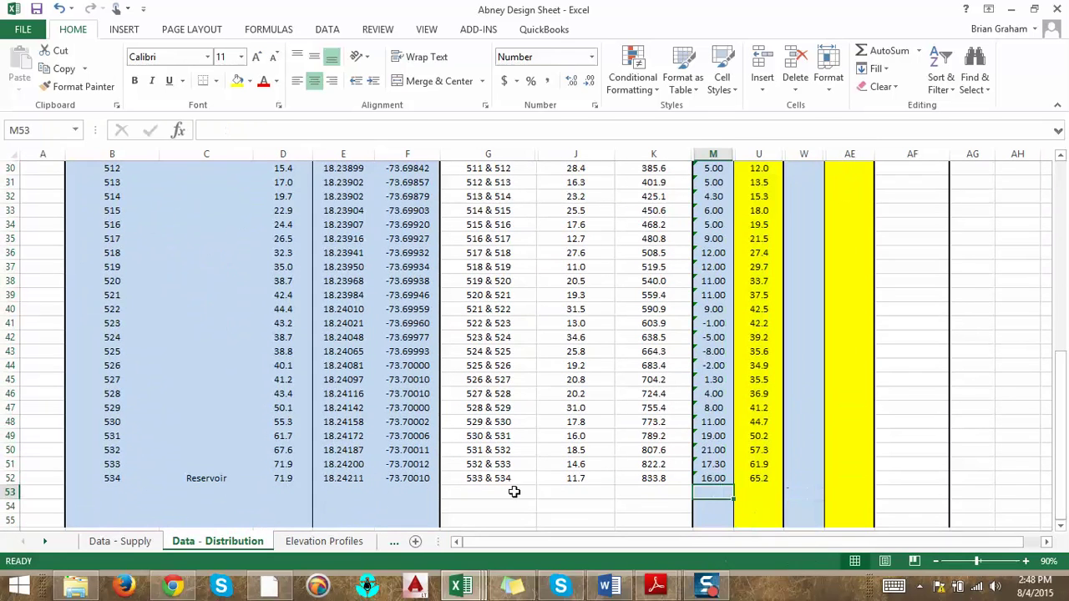
left_click(288, 480)
scroll(289, 488, "down", 3)
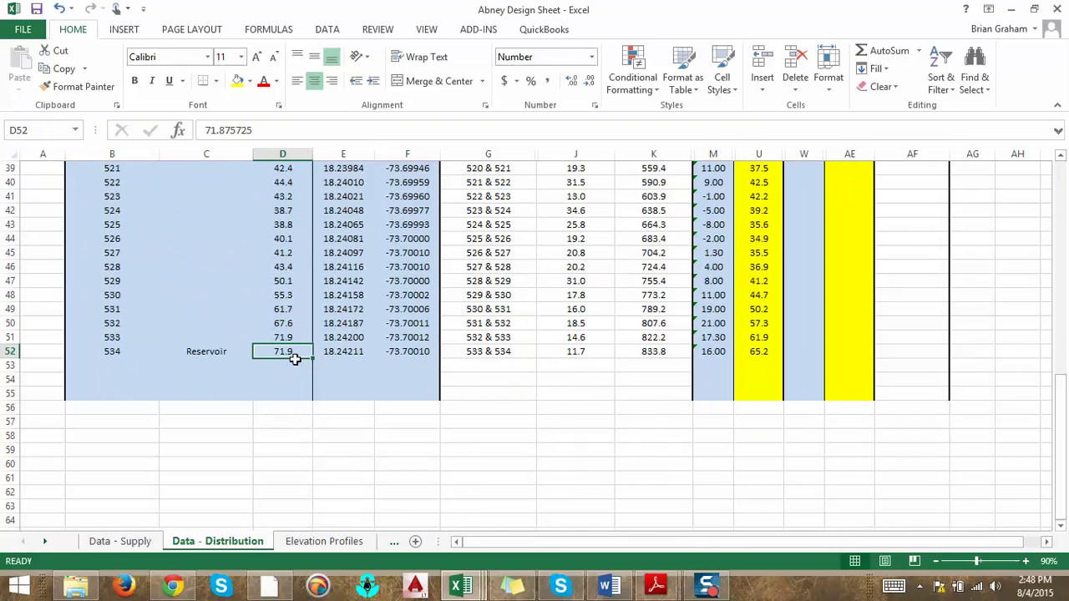
scroll(284, 352, "up", 10)
left_click(287, 254)
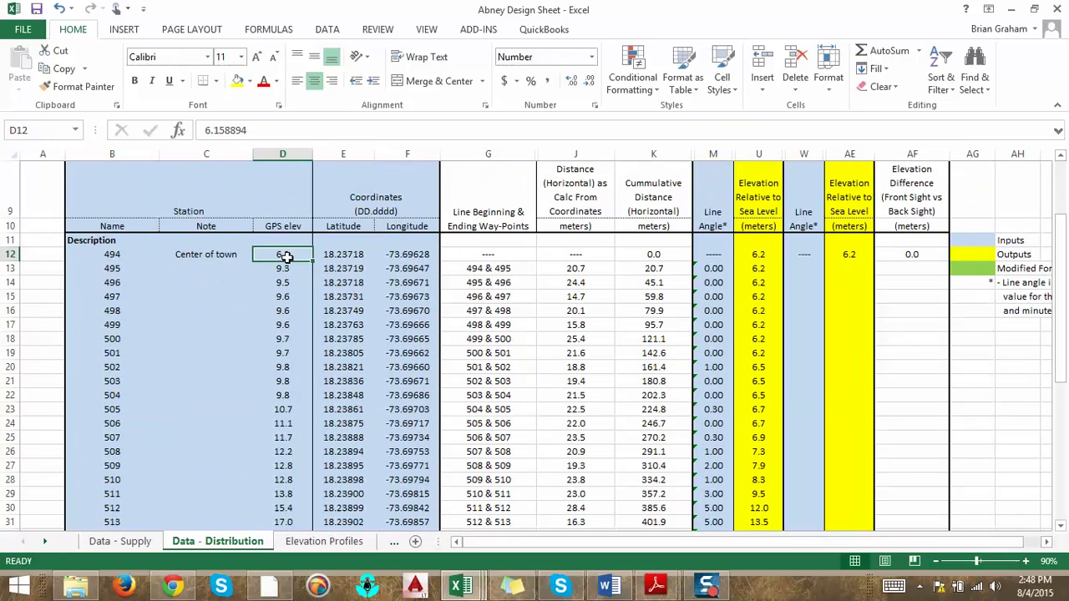
scroll(284, 268, "down", 10)
left_click(283, 354)
scroll(585, 401, "up", 10)
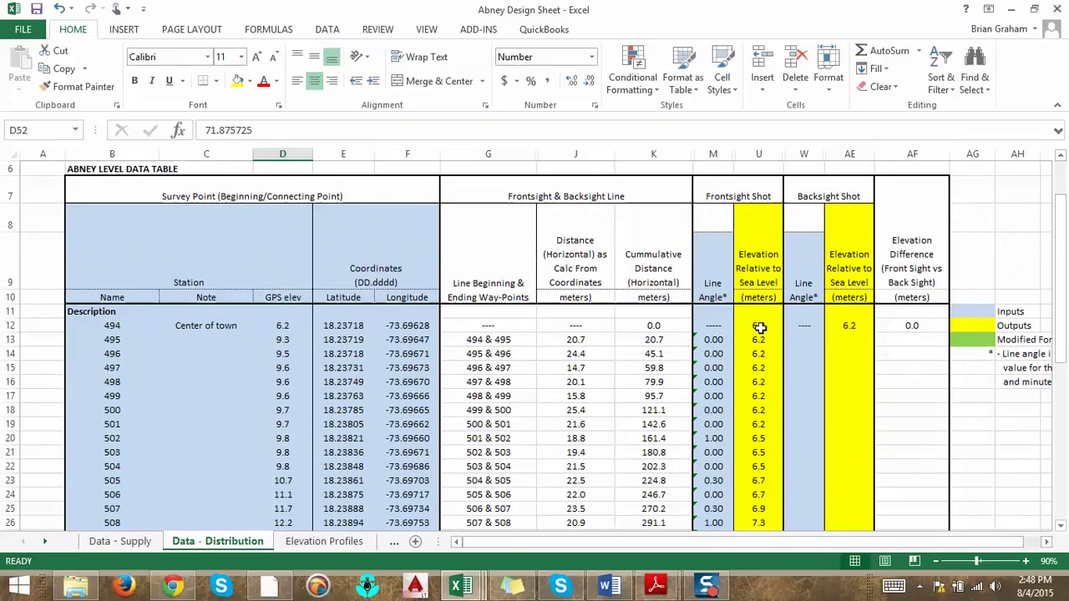
left_click(759, 327)
scroll(758, 384, "down", 11)
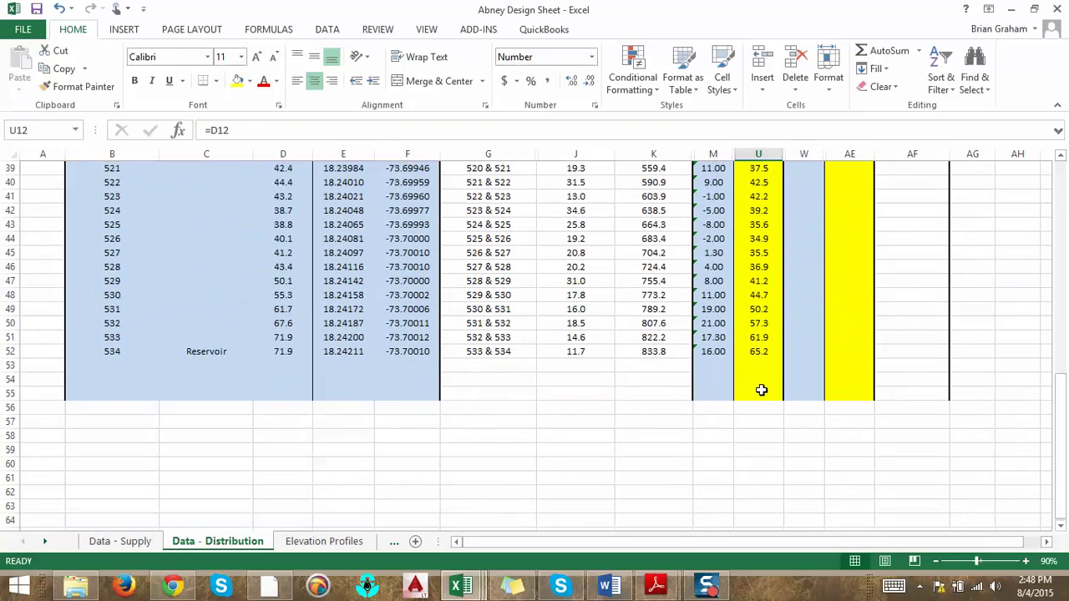
left_click(758, 352)
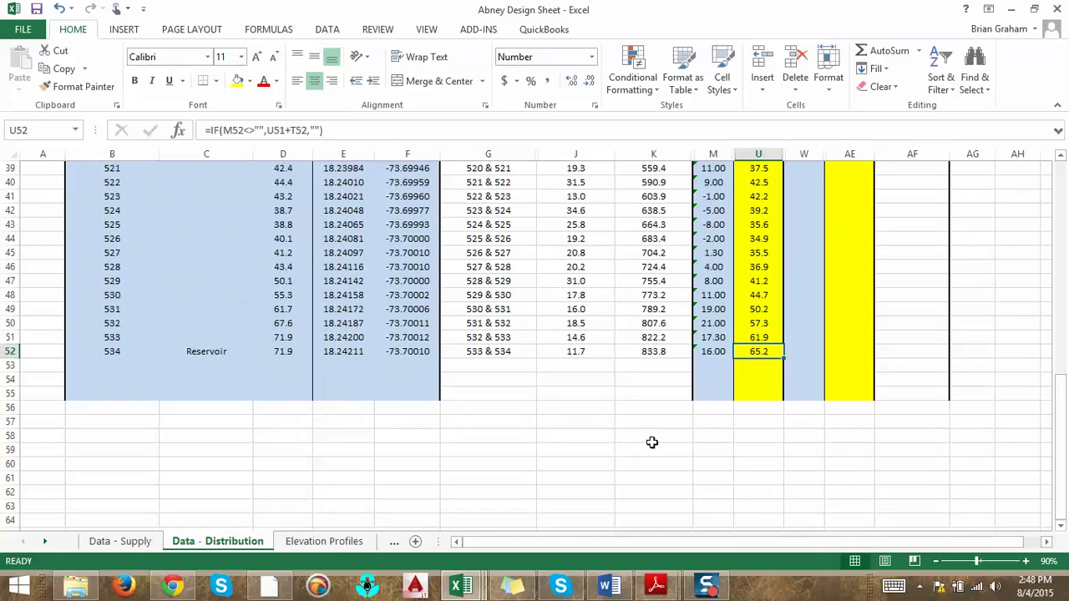
- Enter =D52-U52 in E59 for the reservoir's GPS minus Abney elevation
left_click(449, 439)
left_click(337, 449)
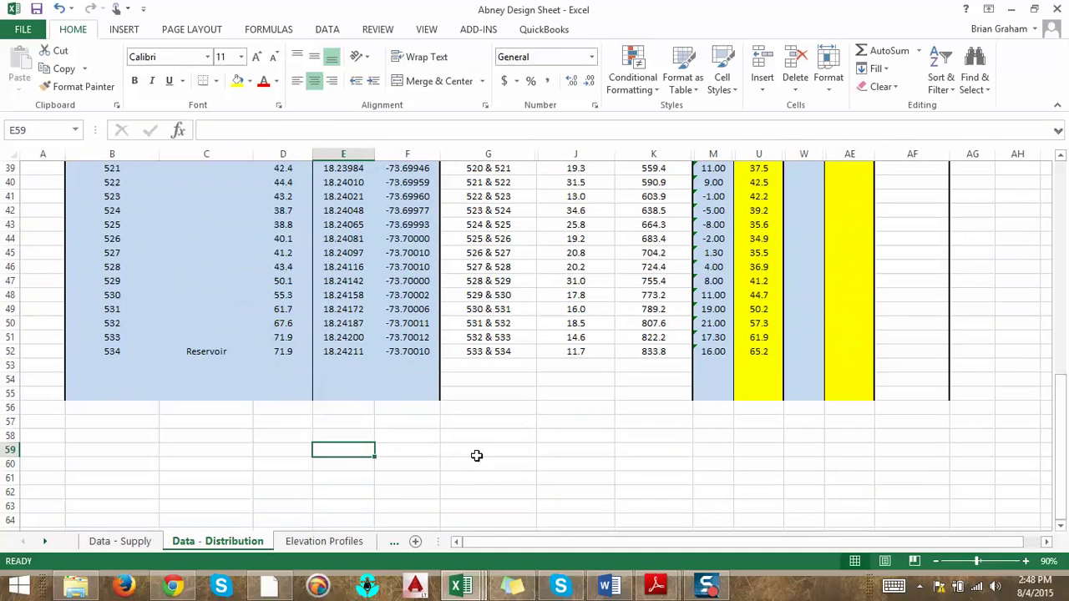
type("=")
left_click(280, 351)
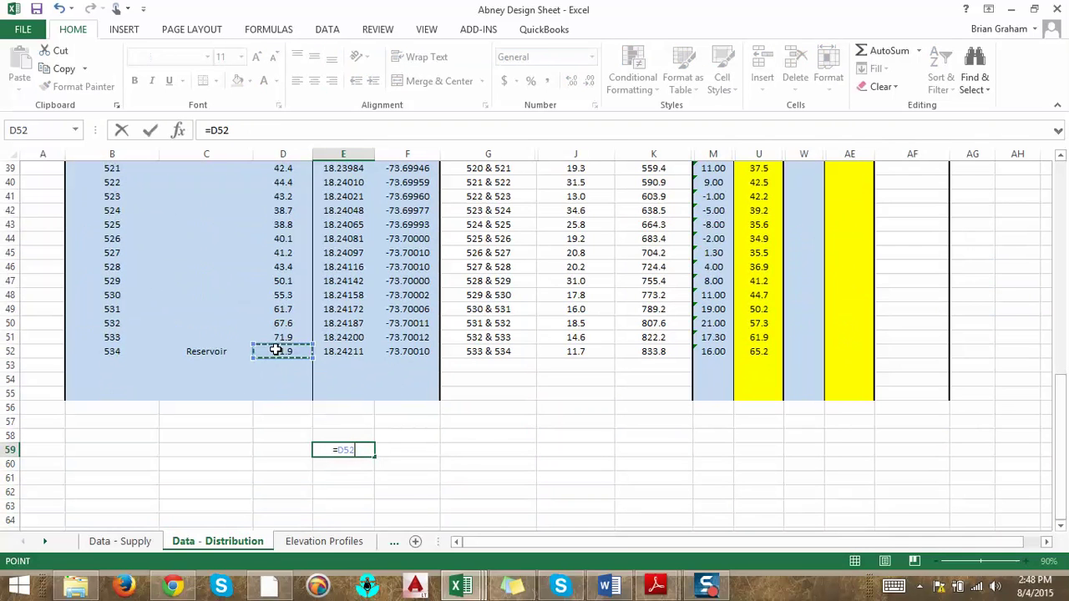
type("-")
left_click(759, 351)
key("Return")
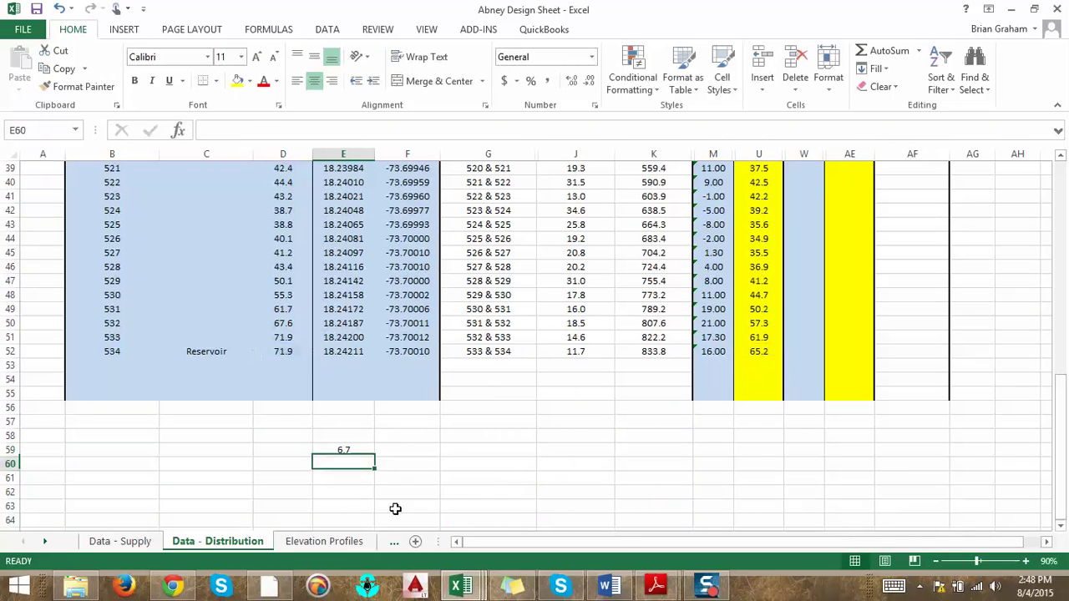
- Label the difference with the unit m in F59
left_click(393, 451)
type("m")
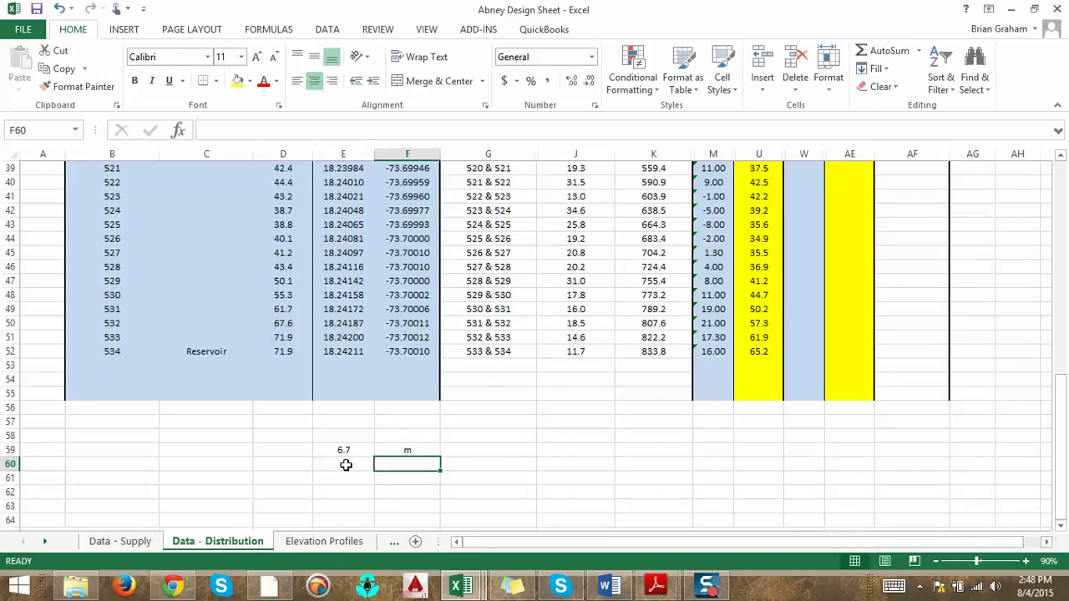
left_click(344, 463)
left_click(406, 466)
left_click(344, 465)
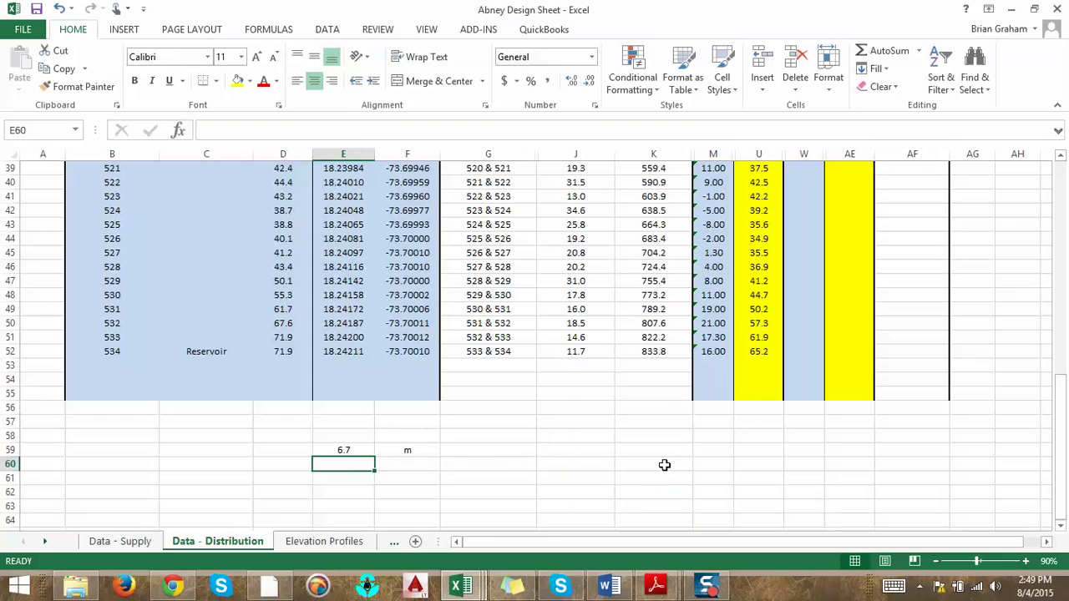
left_click(532, 468)
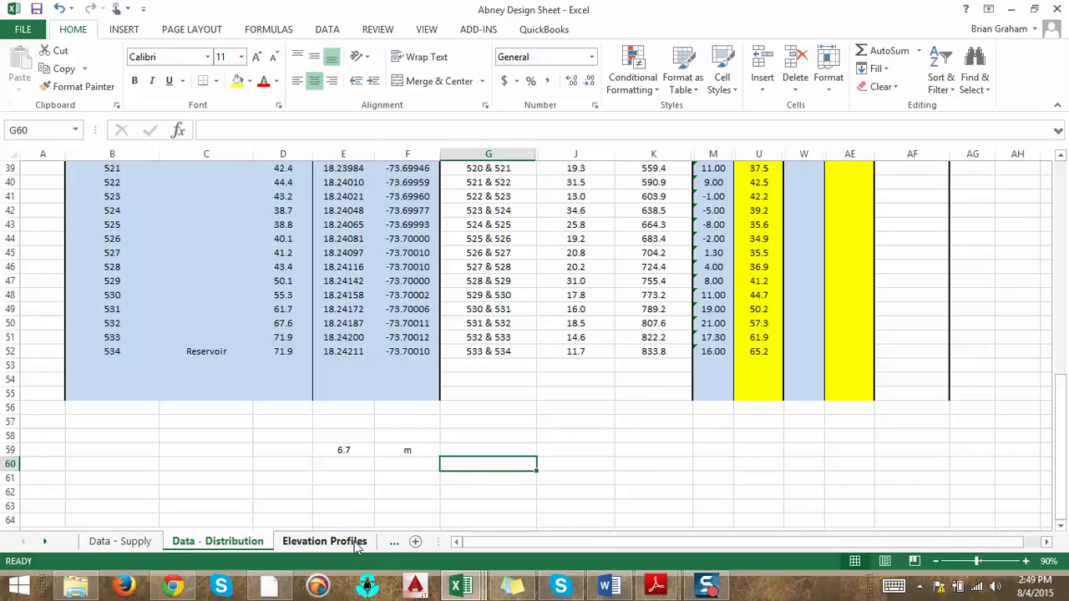
- Compare the Elevation Profiles chart against the Data - Supply GPS elevations D12:D20
left_click(294, 544)
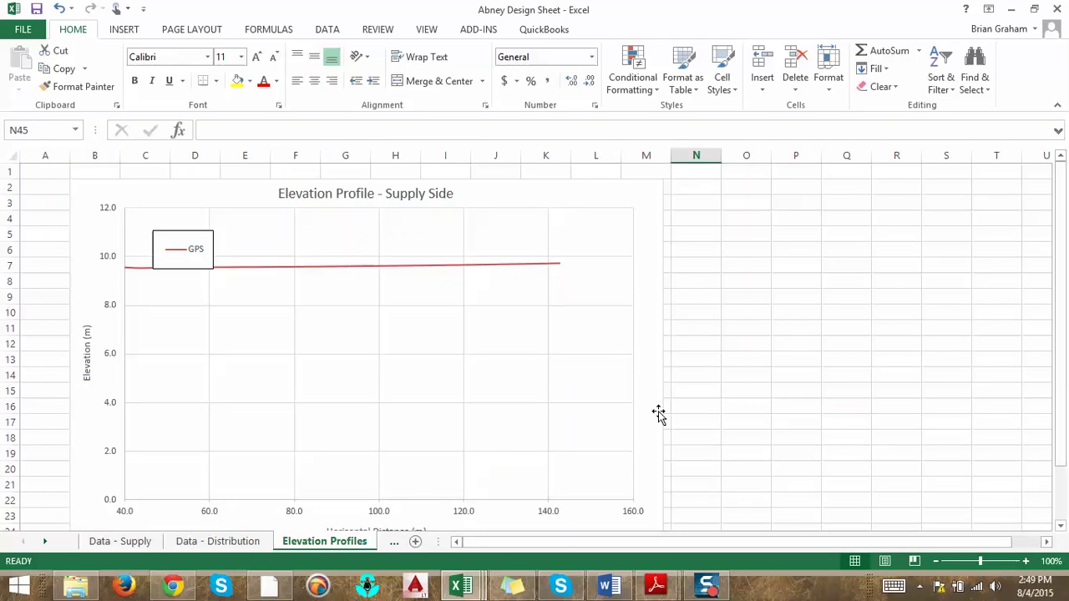
left_click(124, 545)
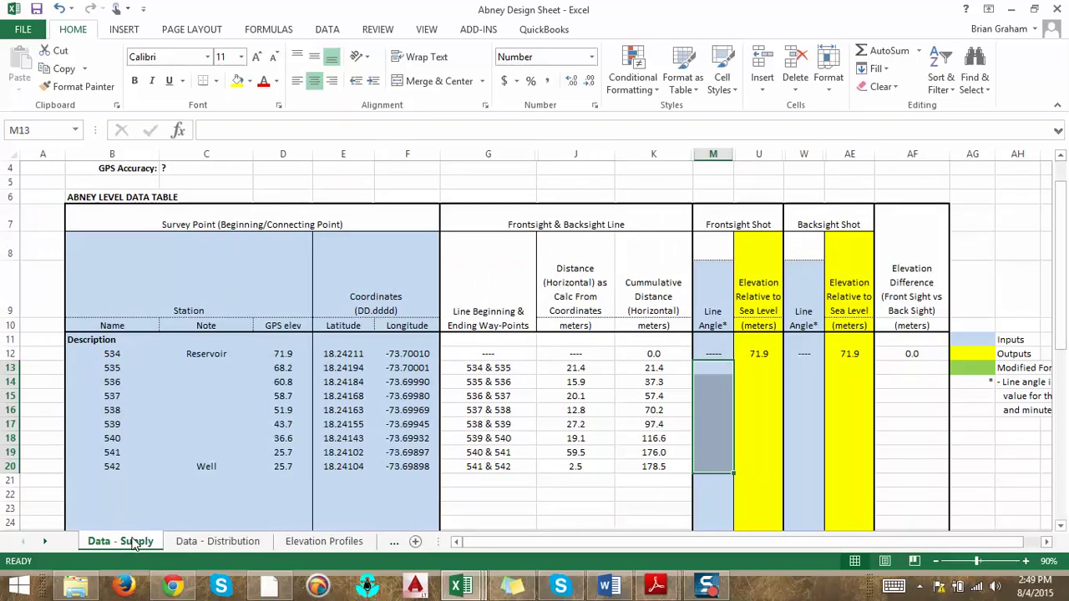
left_click(296, 541)
scroll(566, 419, "down", 1)
scroll(566, 419, "up", 1)
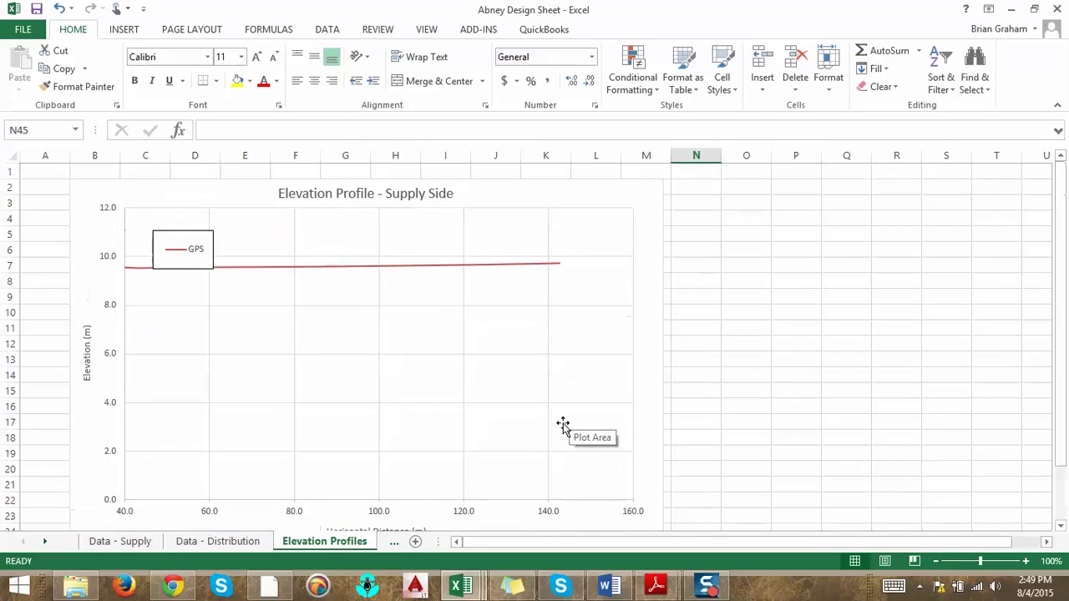
left_click(139, 540)
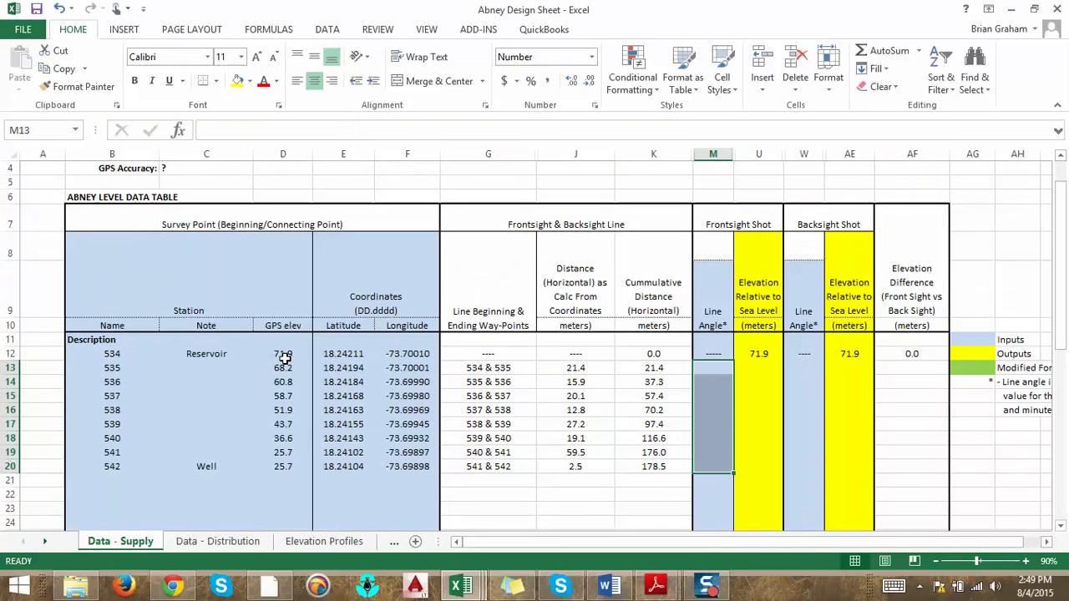
left_click_drag(286, 353, 283, 466)
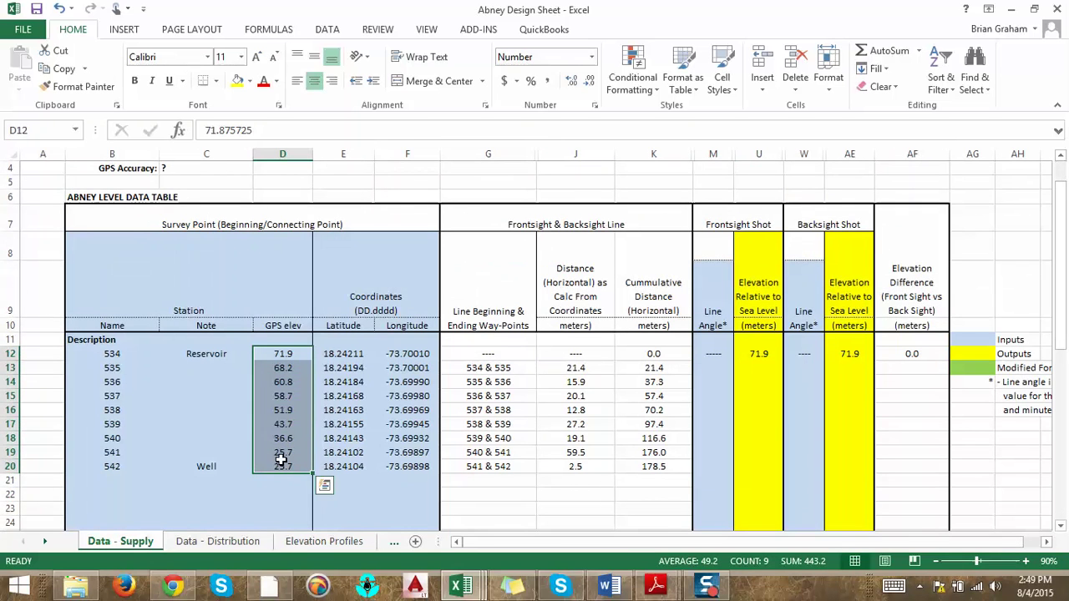
left_click(309, 542)
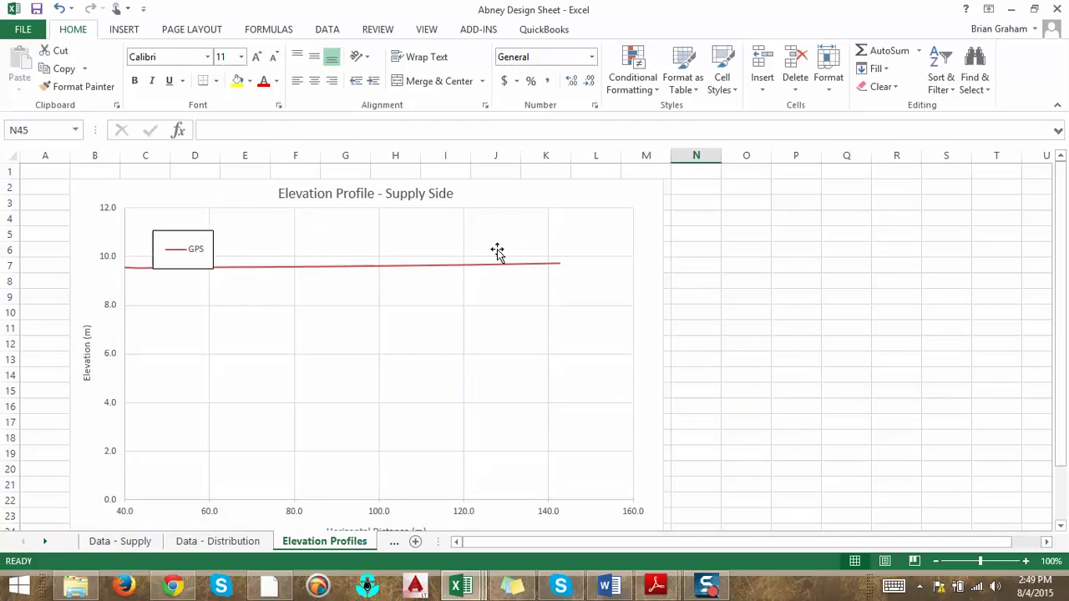
- Zoom the Elevation Profiles sheet out to 80% and select the chart's plot area
scroll(758, 291, "down", 1)
scroll(684, 329, "up", 1)
left_click(935, 562)
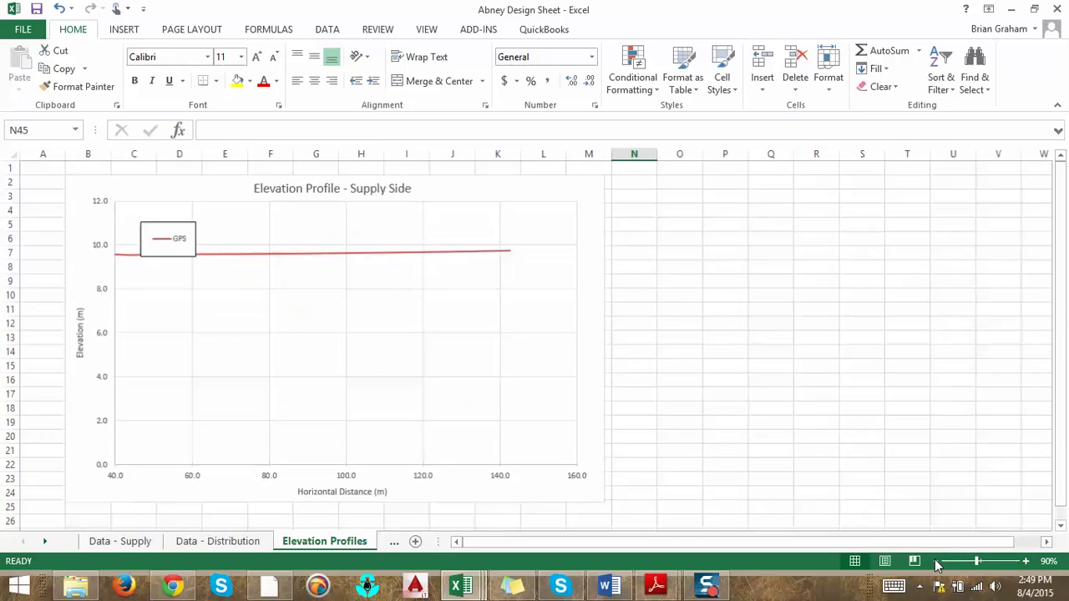
left_click(936, 562)
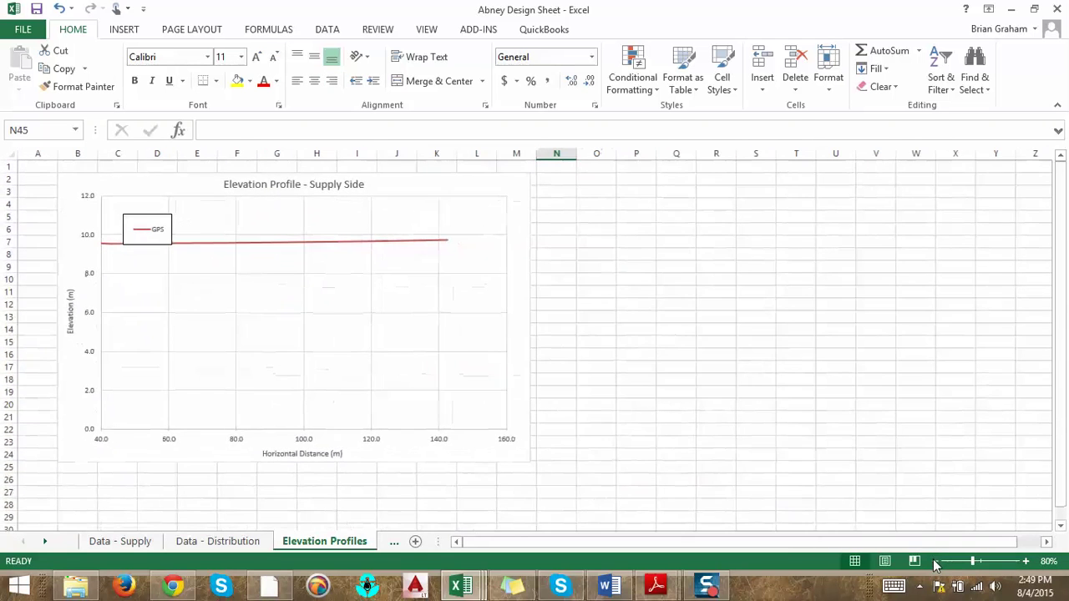
left_click(269, 300)
- Open Select Data from the Supply Side plot area and select the GPS series
right_click(269, 301)
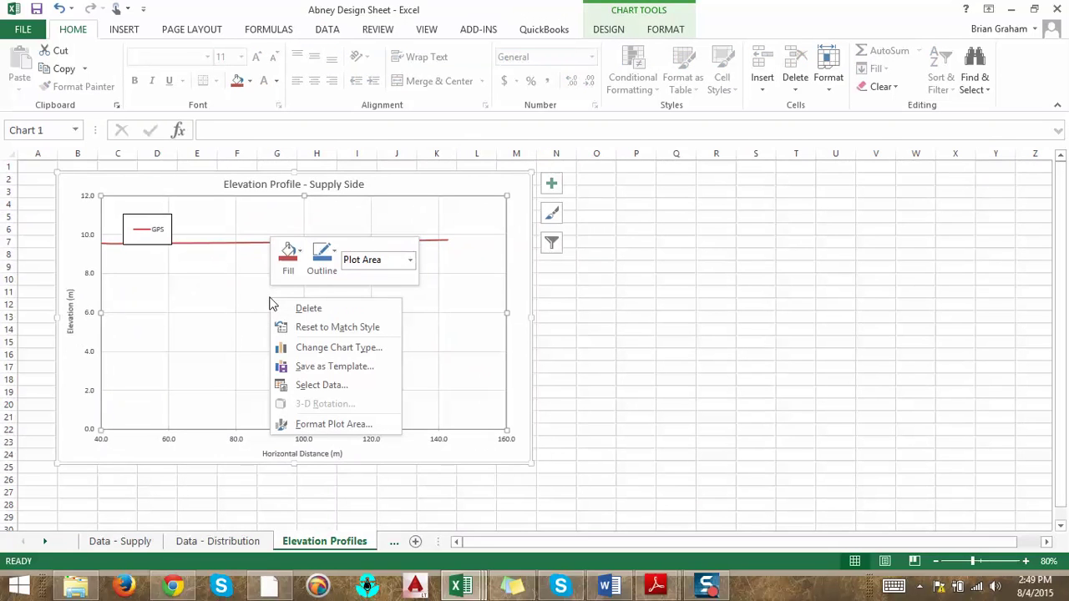
left_click(306, 386)
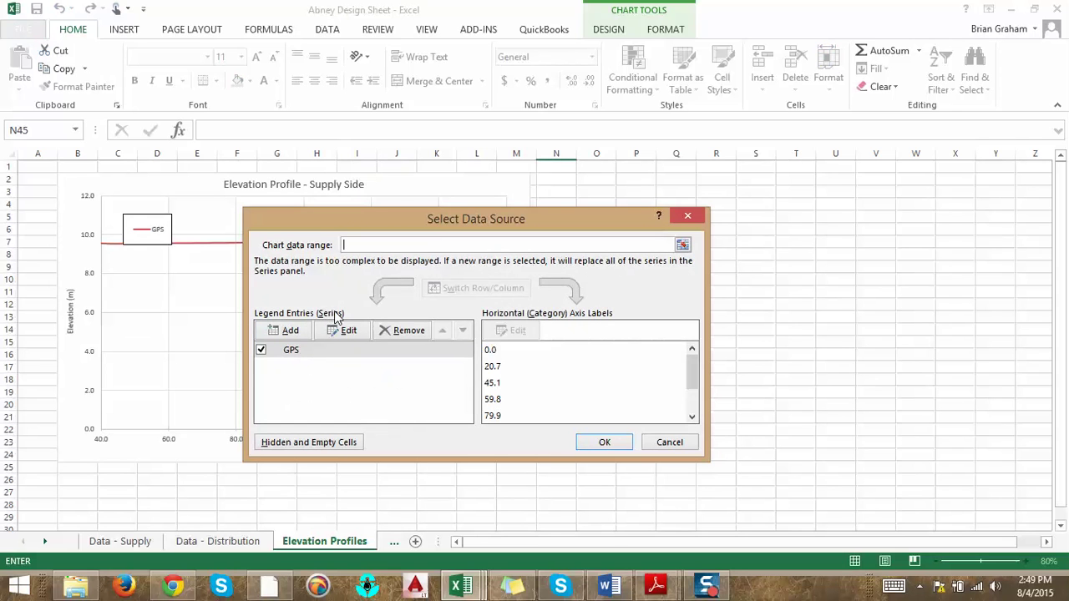
left_click(298, 351)
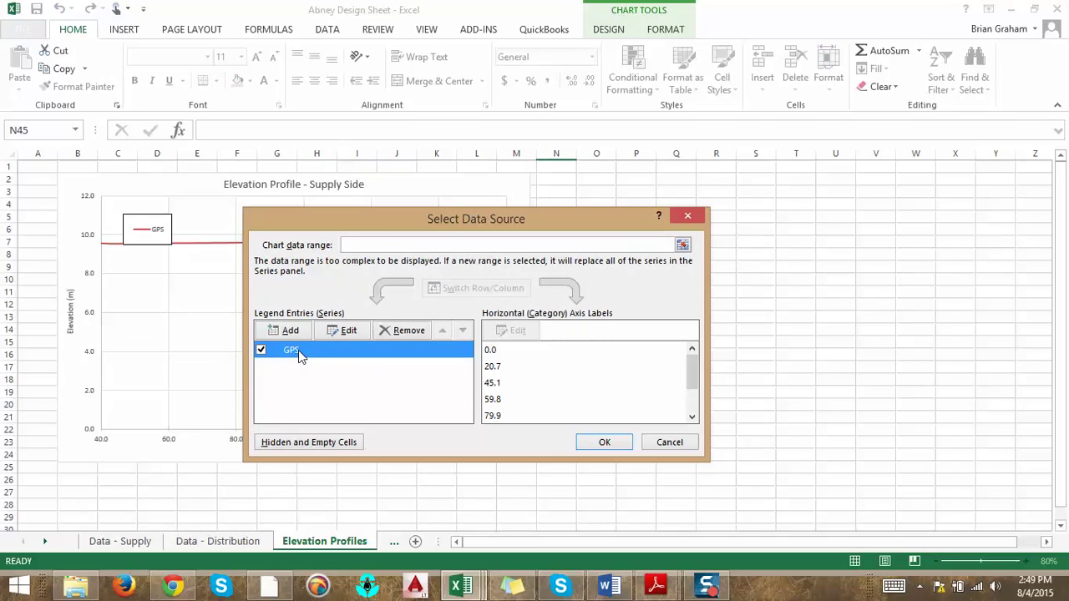